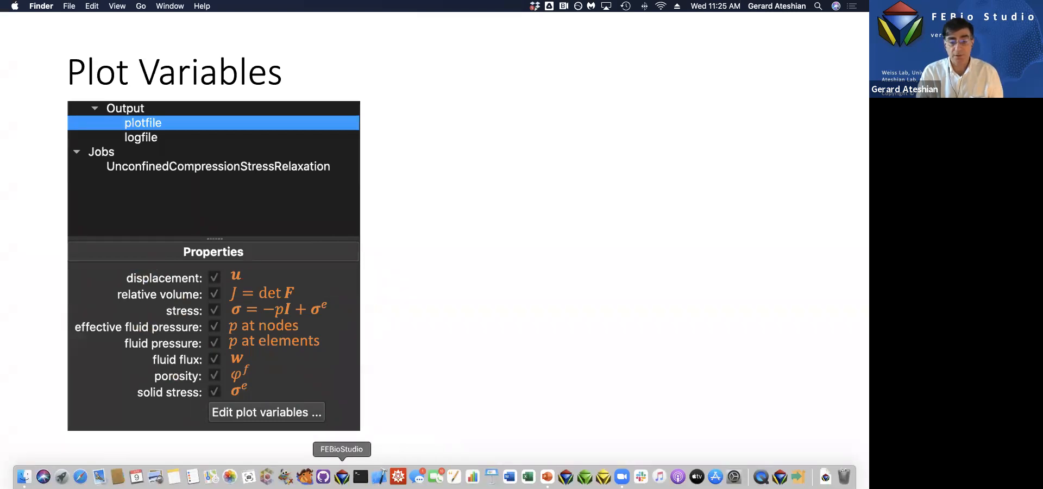
Step: Switch to FEBio Studio, create a new Biphasic Analysis model, and shrink the output area to enlarge the graphics view
left_click(342, 476)
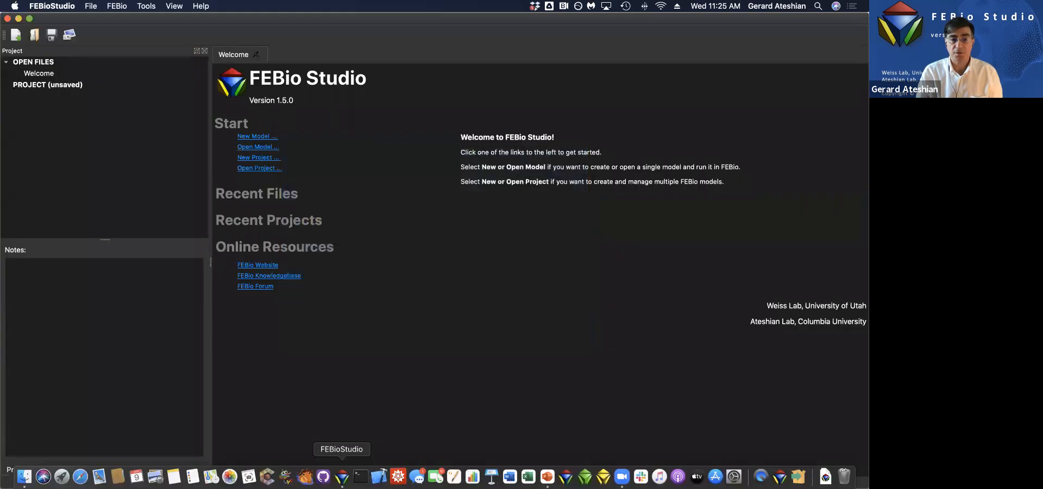
left_click(261, 137)
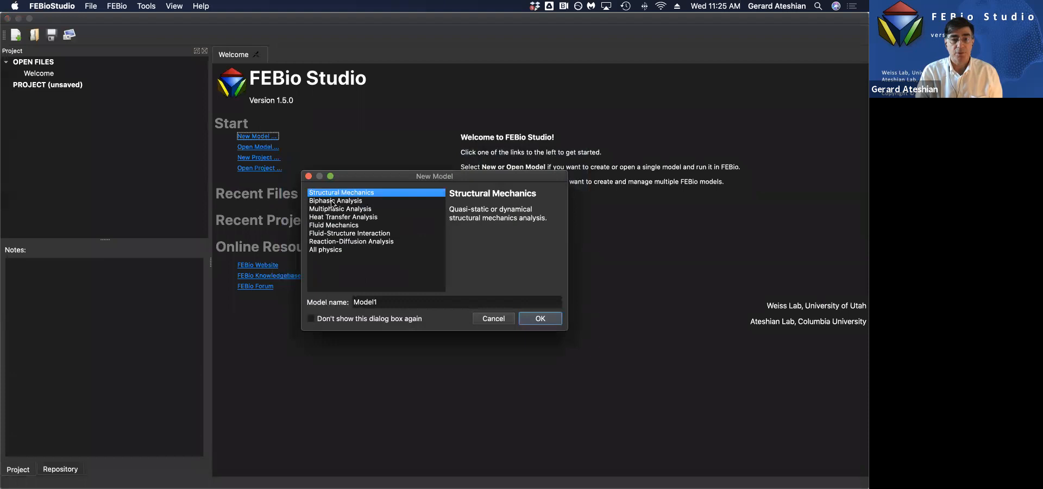
left_click(332, 201)
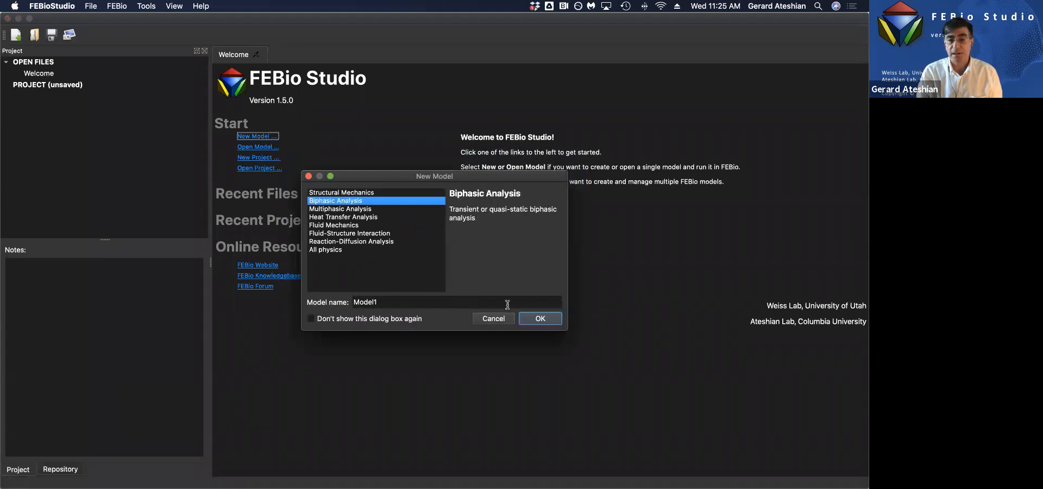
left_click(541, 320)
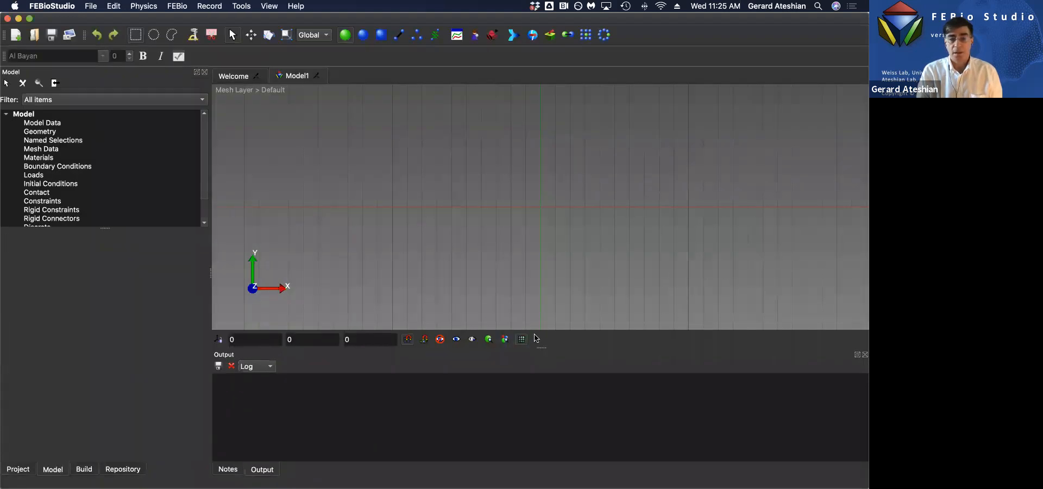
left_click_drag(537, 348, 530, 411)
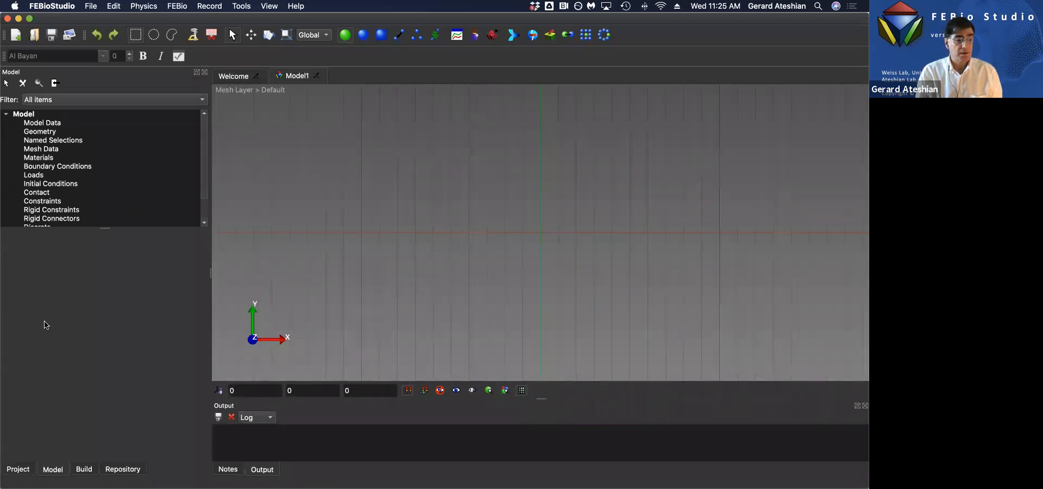
Step: Set the unit system of the current model to mm-N-s in the preferences
left_click(83, 469)
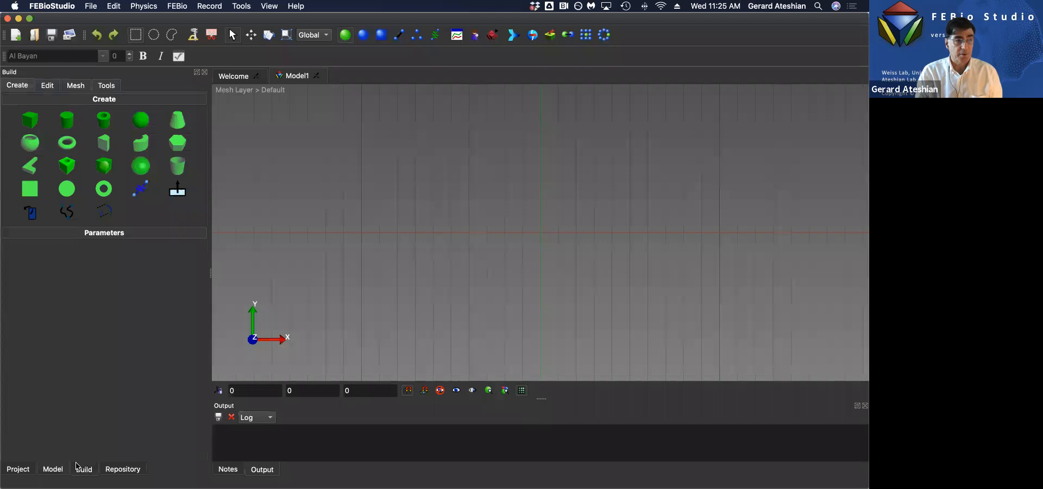
left_click(63, 6)
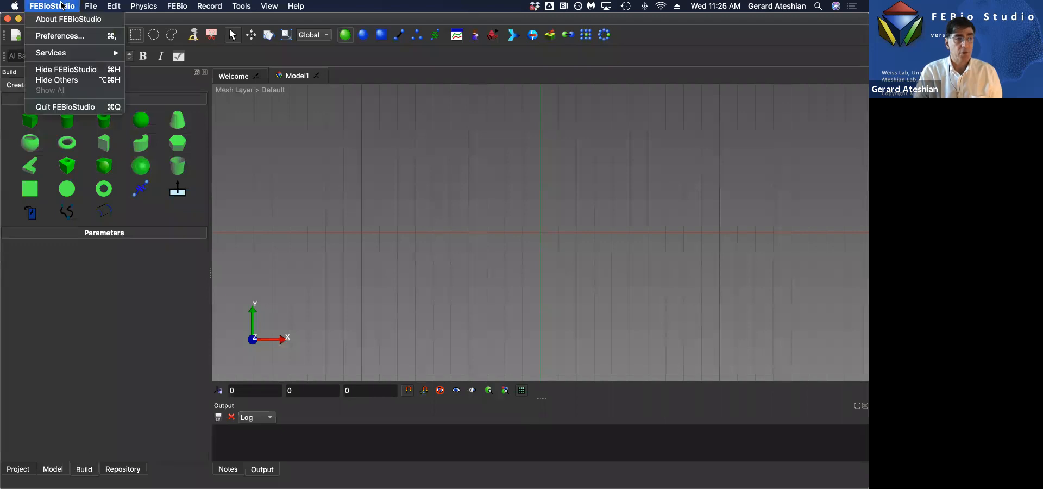
left_click(62, 37)
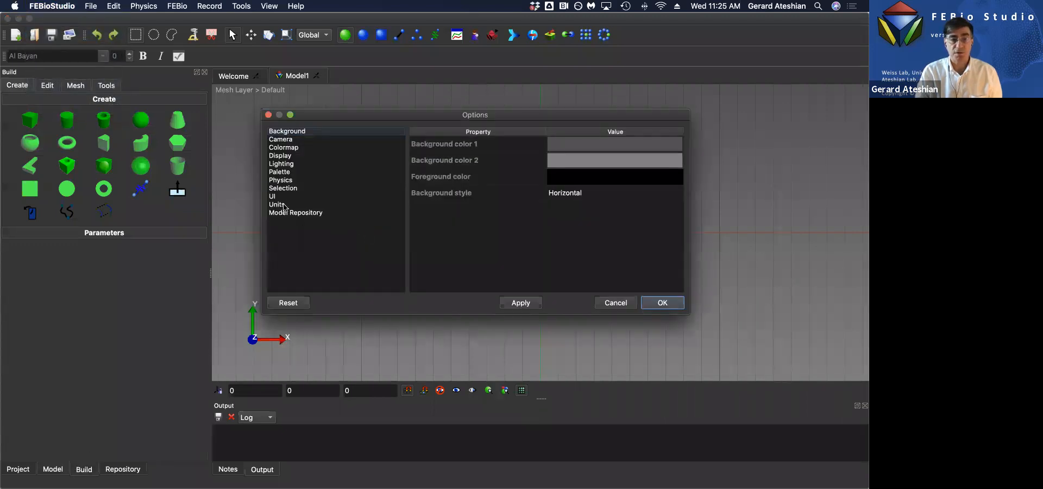
left_click(277, 205)
left_click(485, 155)
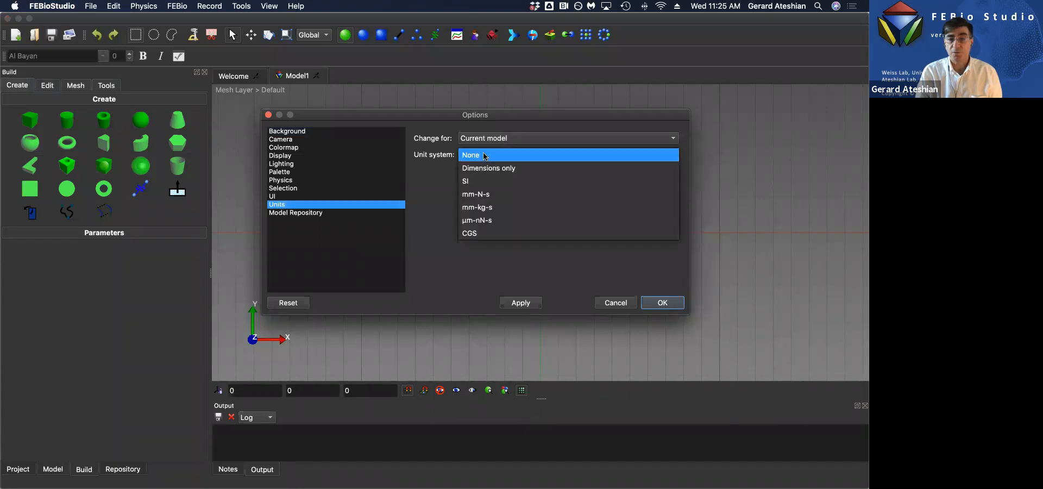
left_click(484, 194)
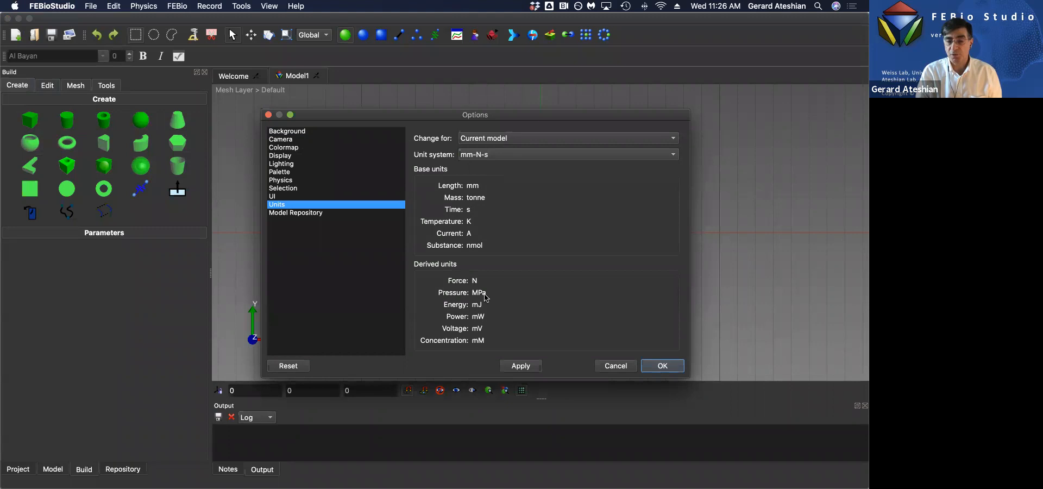
left_click(656, 366)
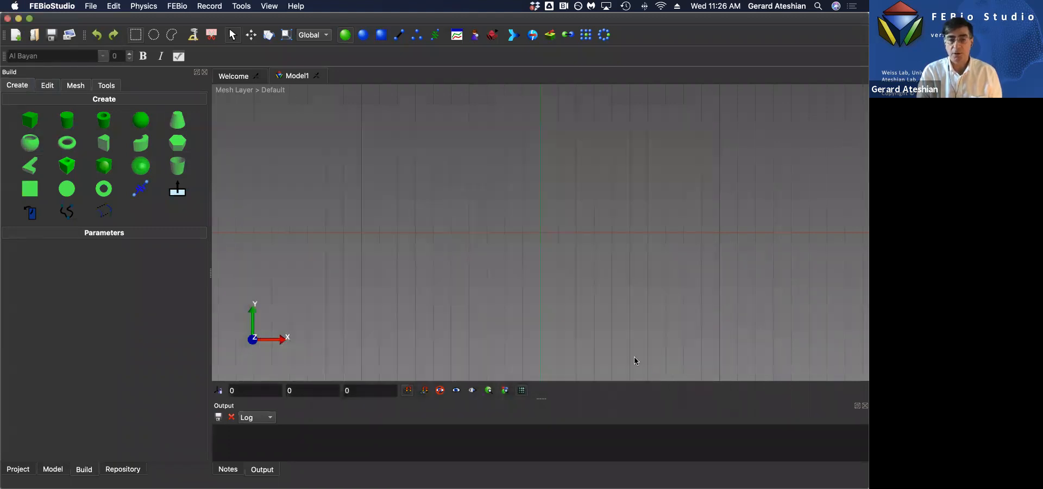
Step: Create a cylindrical wedge at the origin with radius 2, height 0.5 and angle 90
left_click(103, 145)
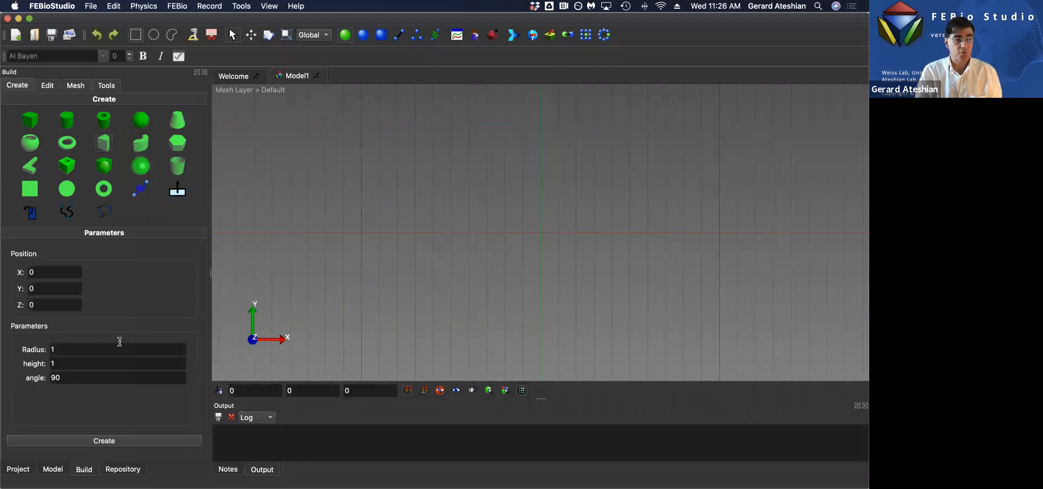
double_click(59, 350)
type("2")
key("Tab")
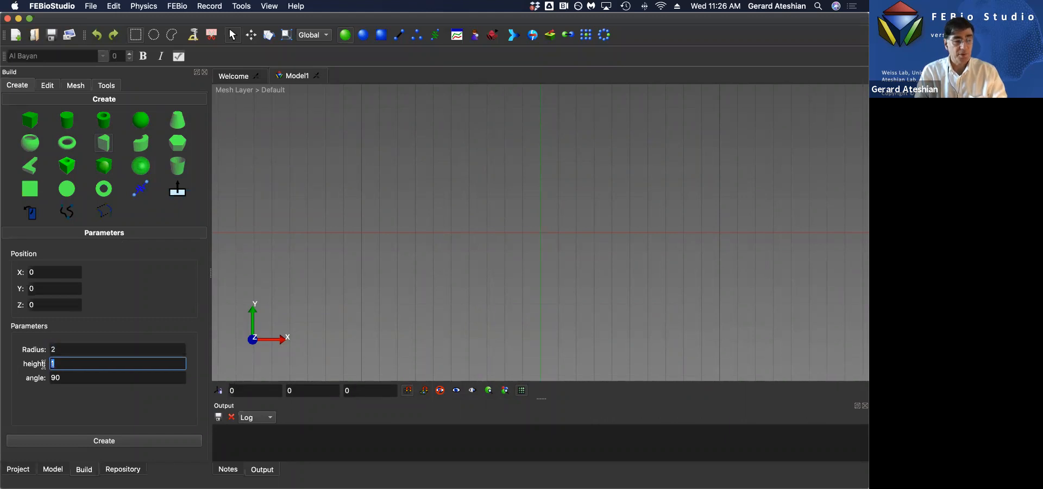
type("0.5")
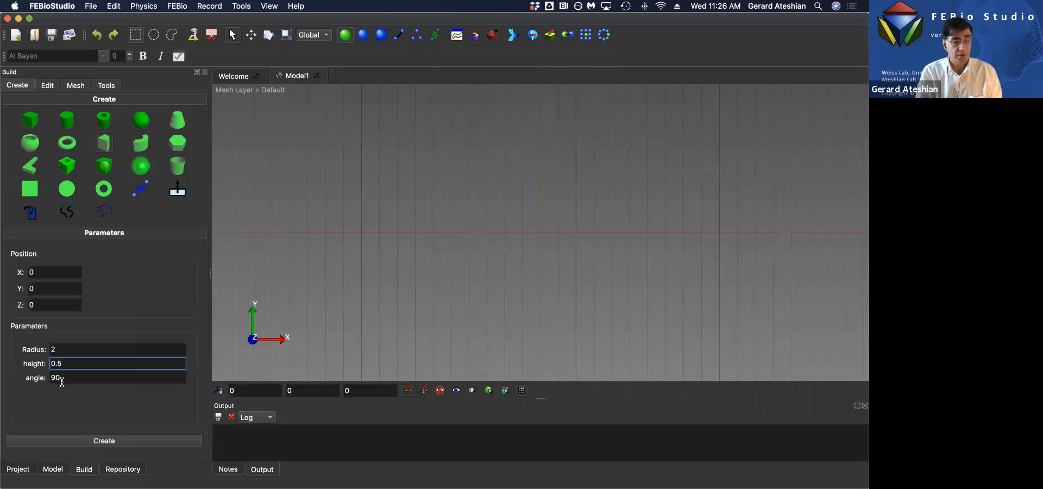
left_click(87, 441)
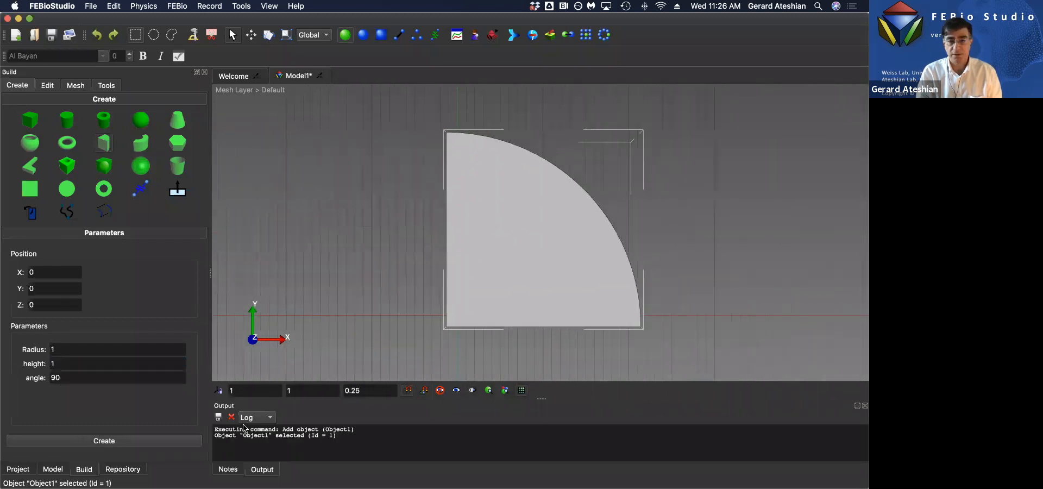
Step: Mesh the quarter cylinder with 16 slices, 20 segments and 1 stack
left_click_drag(401, 319, 394, 276)
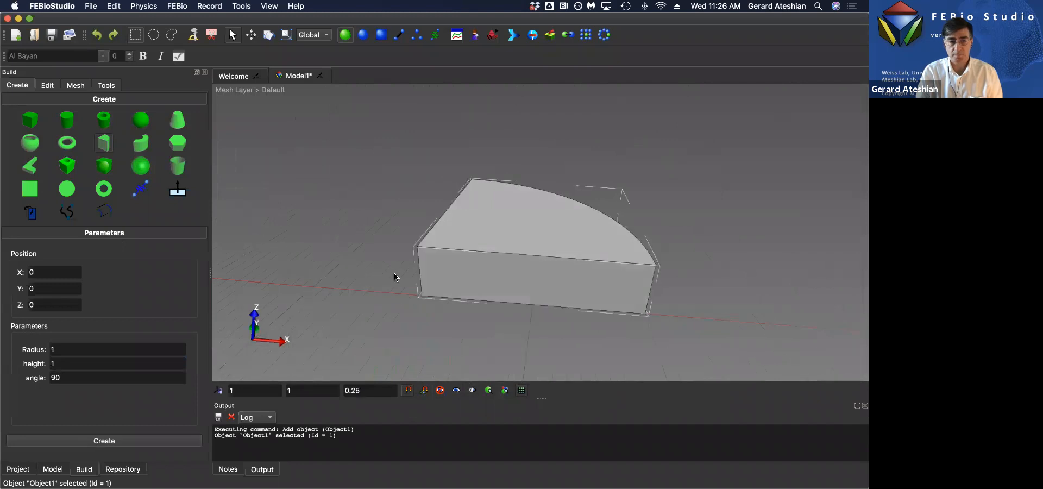
left_click(75, 86)
left_click_drag(81, 172, 54, 176)
type("16")
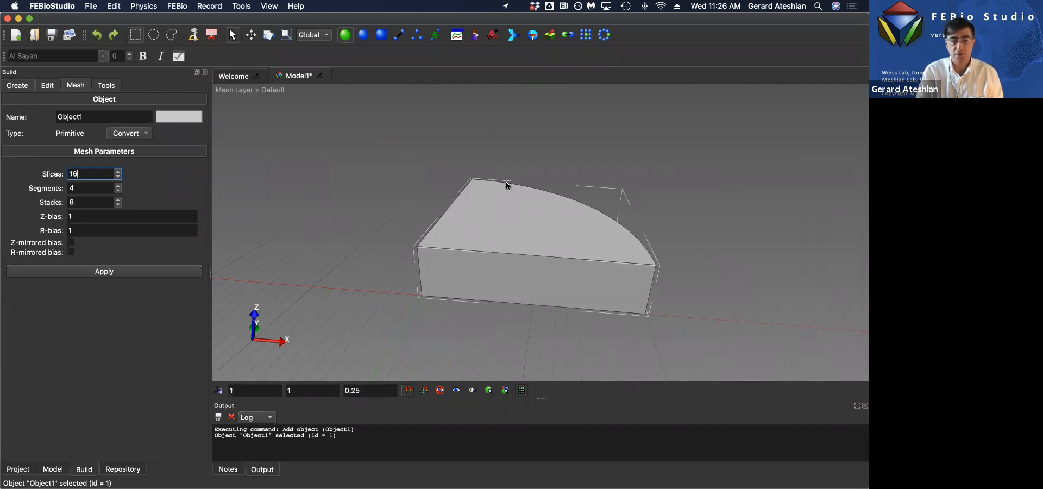
left_click(74, 188)
left_click_drag(74, 188, 63, 191)
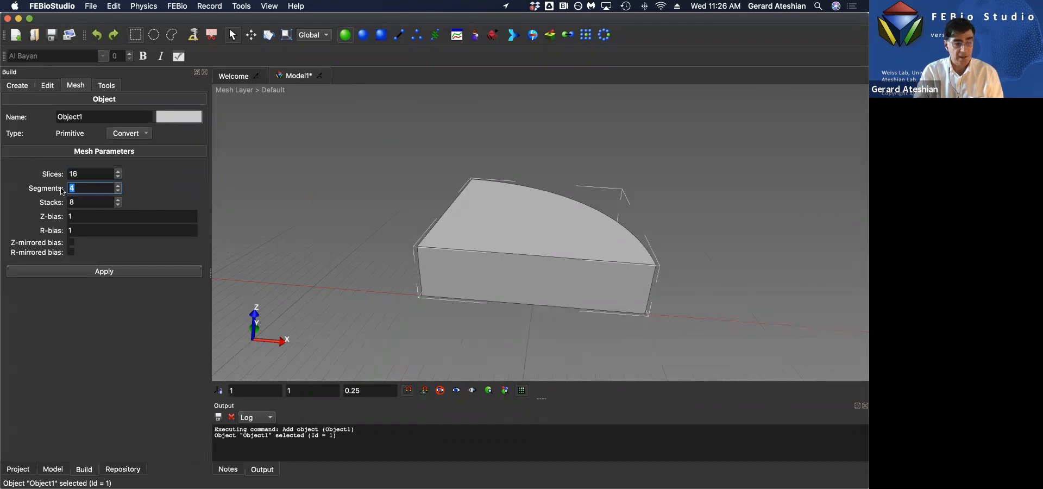
type("20")
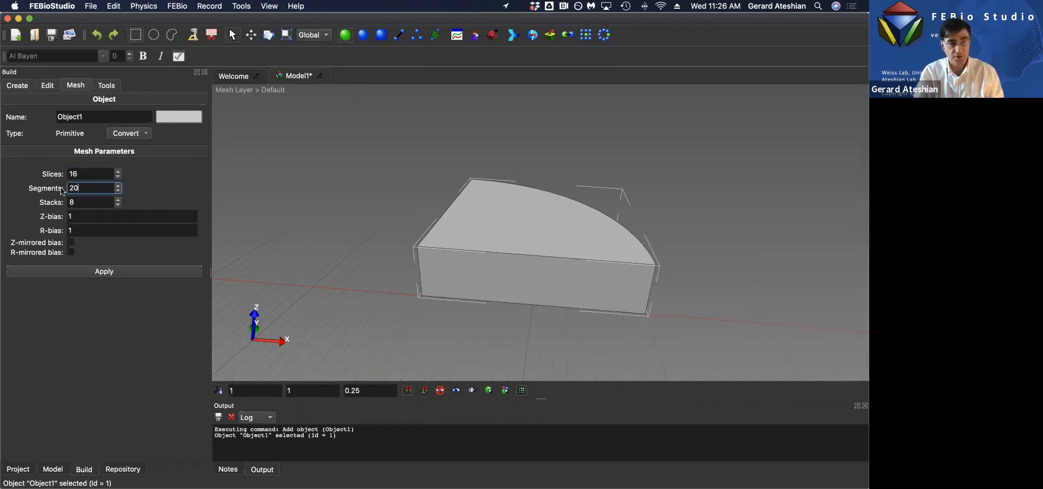
left_click_drag(77, 202, 60, 203)
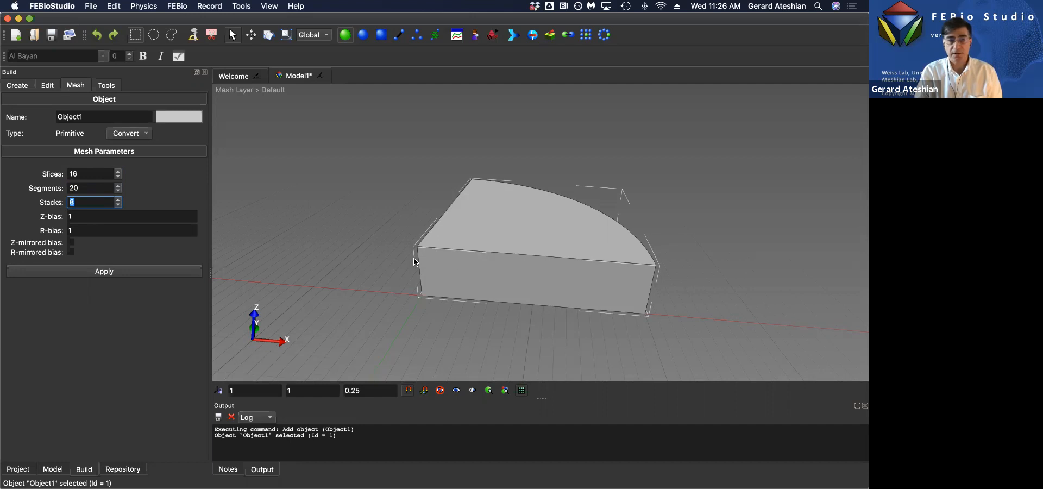
type("1")
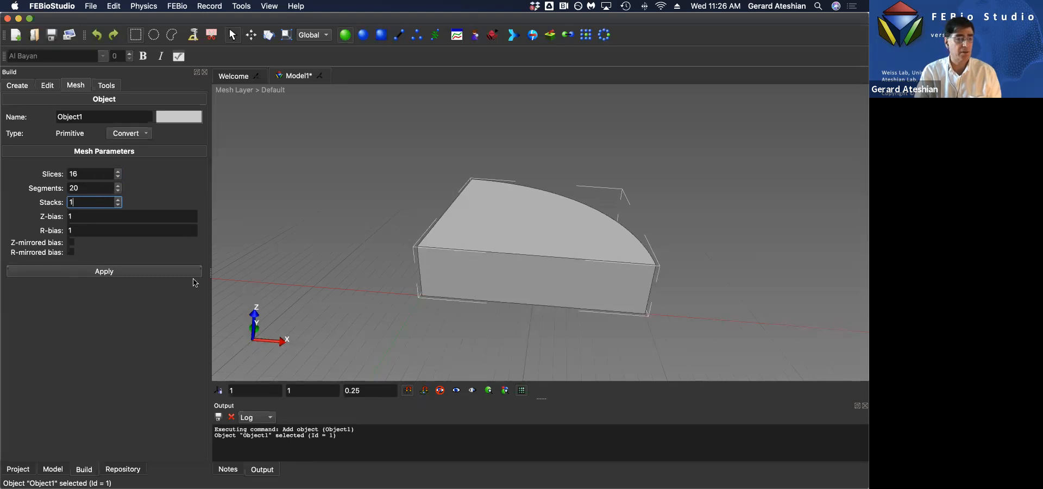
left_click(120, 271)
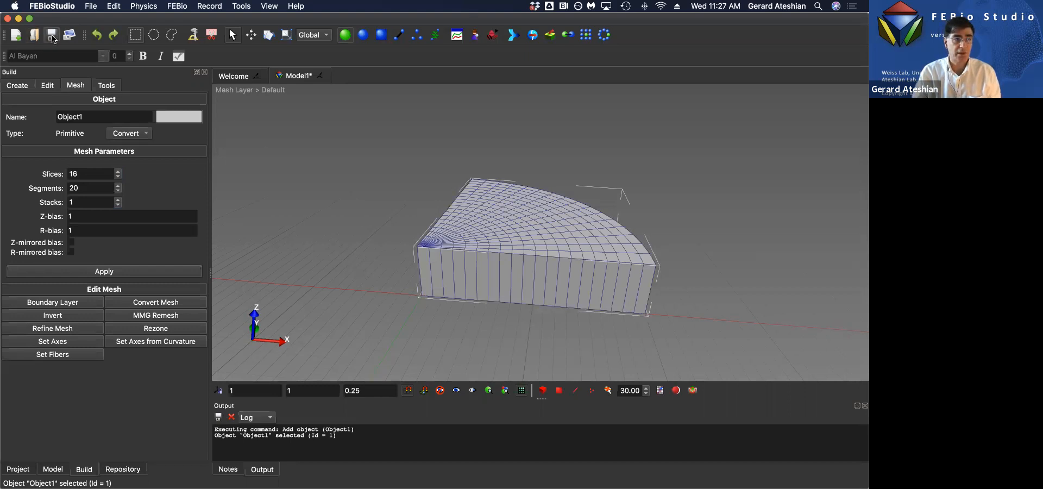
Step: Save the model to the Desktop as UnconfinedCompressionSR
key("super+s")
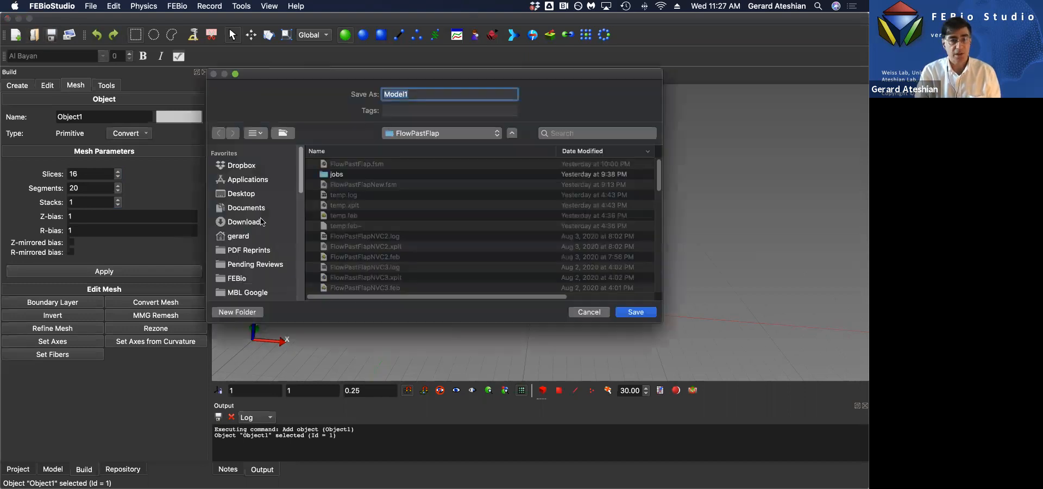
left_click(235, 194)
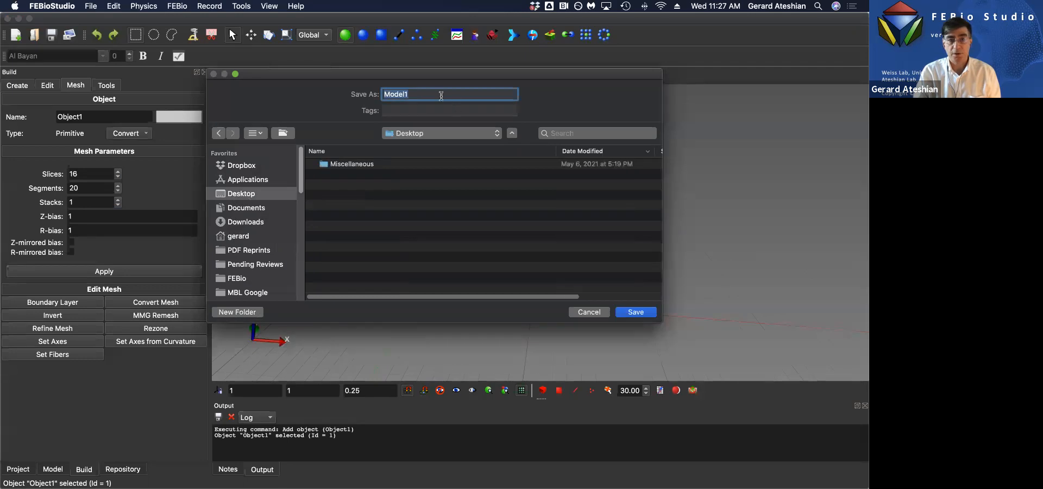
type("Unconfin")
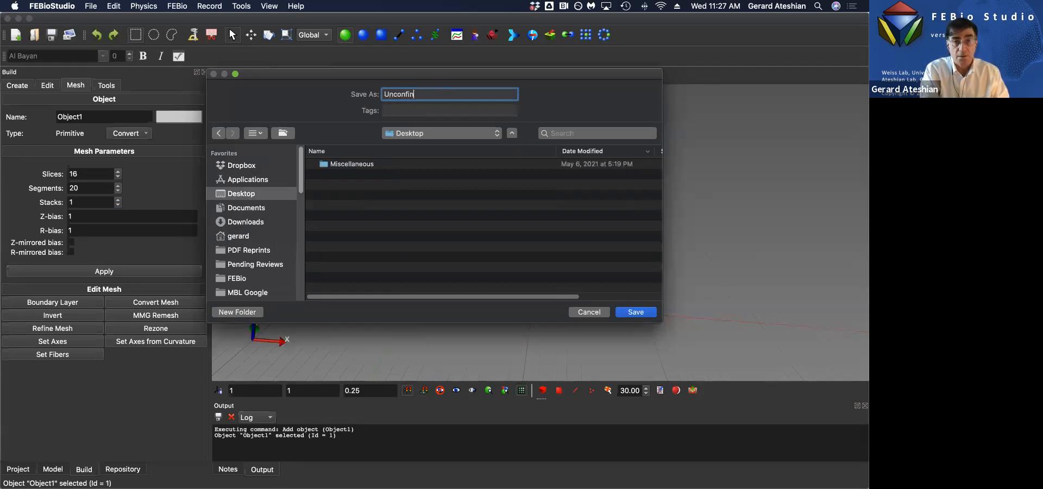
type("edompression")
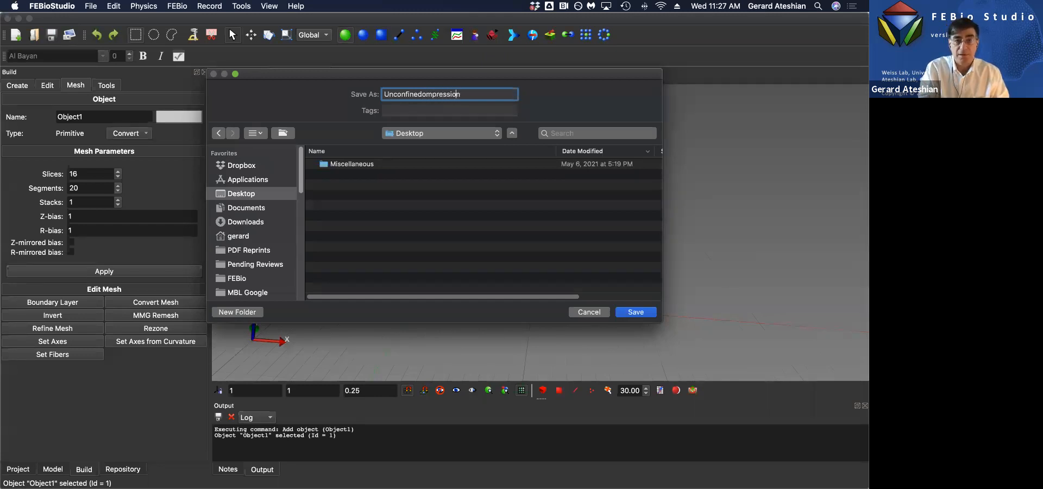
type("C")
key("Down")
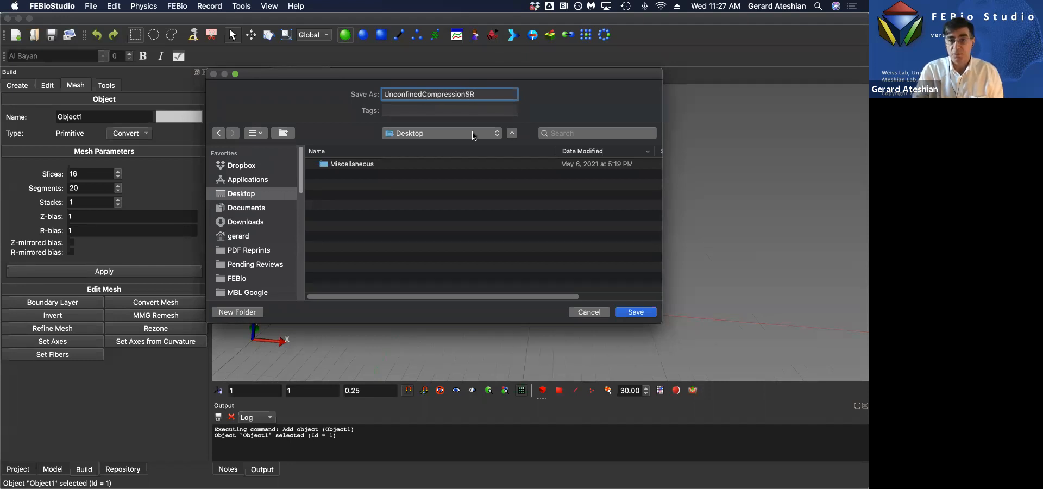
left_click(640, 313)
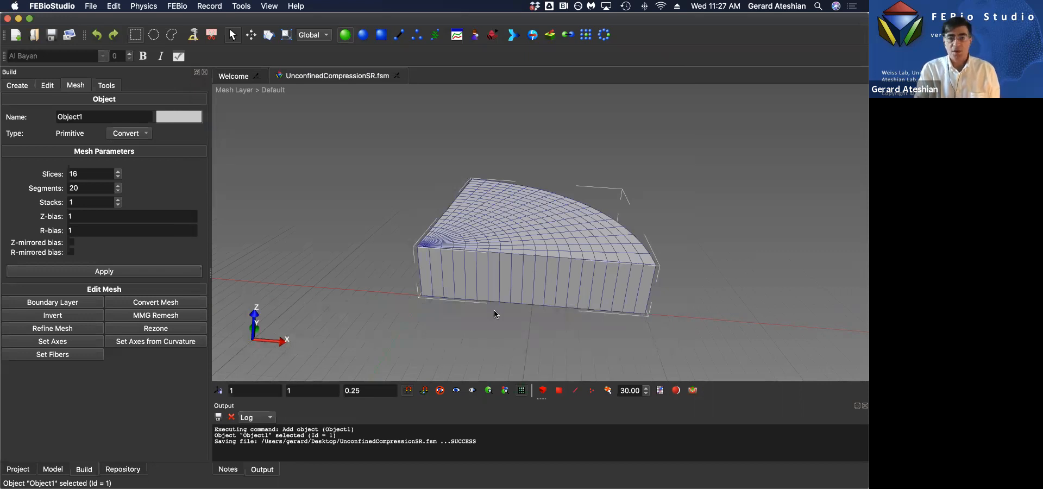
Step: Start adding a material to the model with category bi-/tri-/multiphasic and type biphasic
left_click(49, 469)
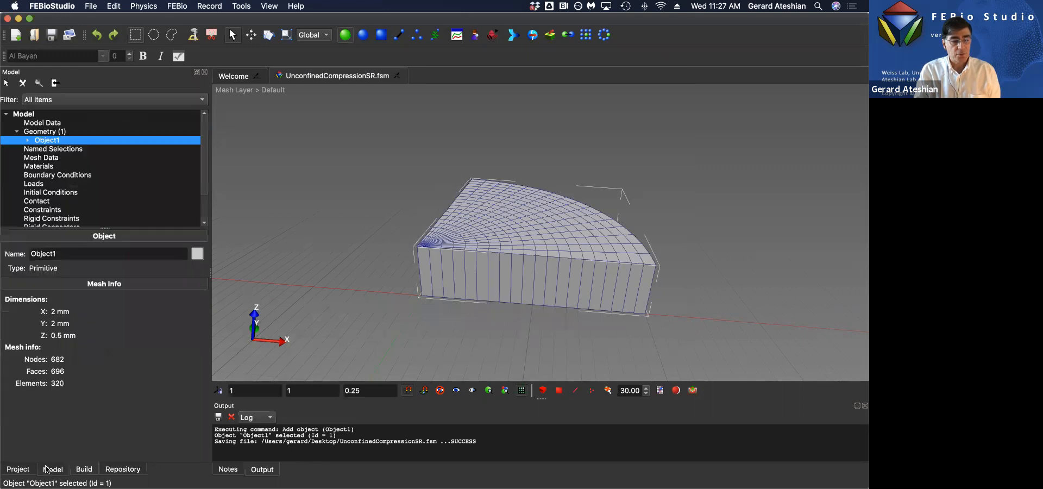
left_click(36, 166)
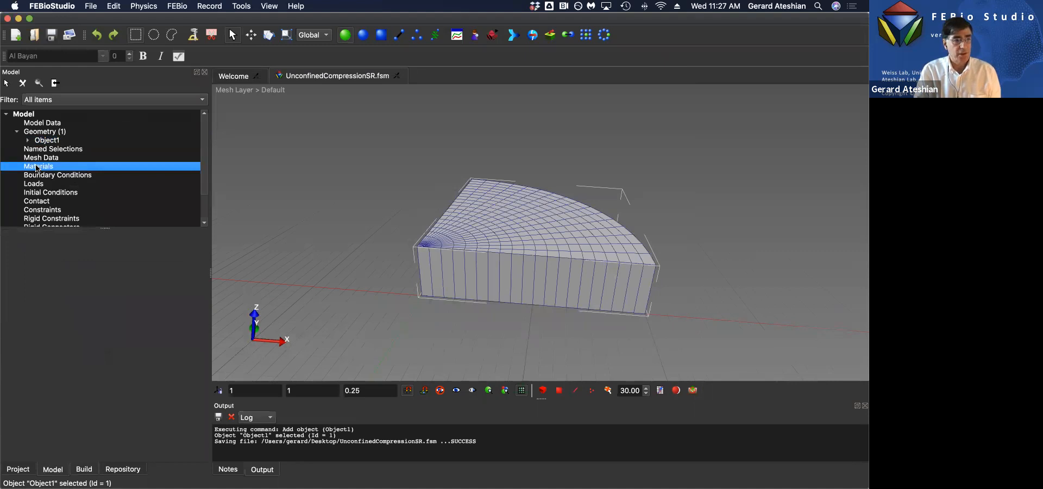
right_click(37, 169)
left_click(54, 176)
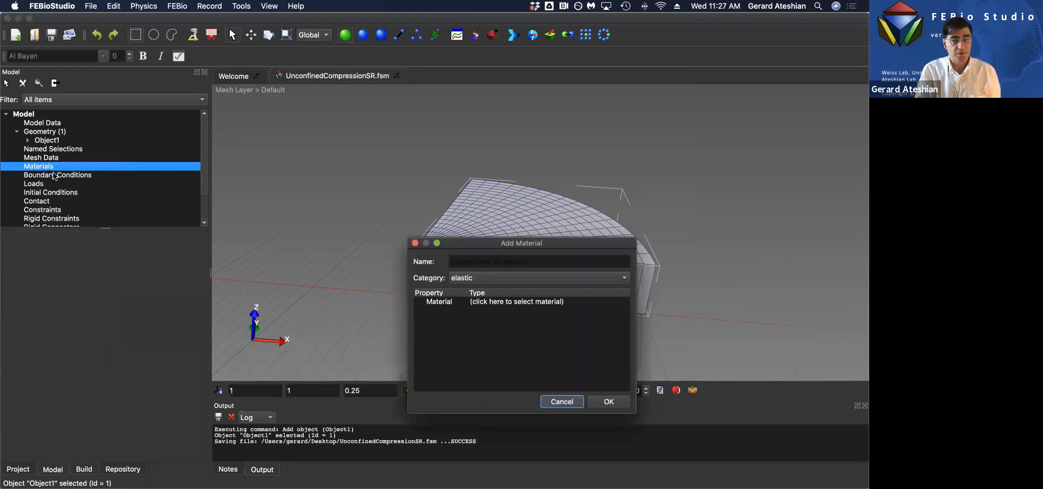
left_click(464, 279)
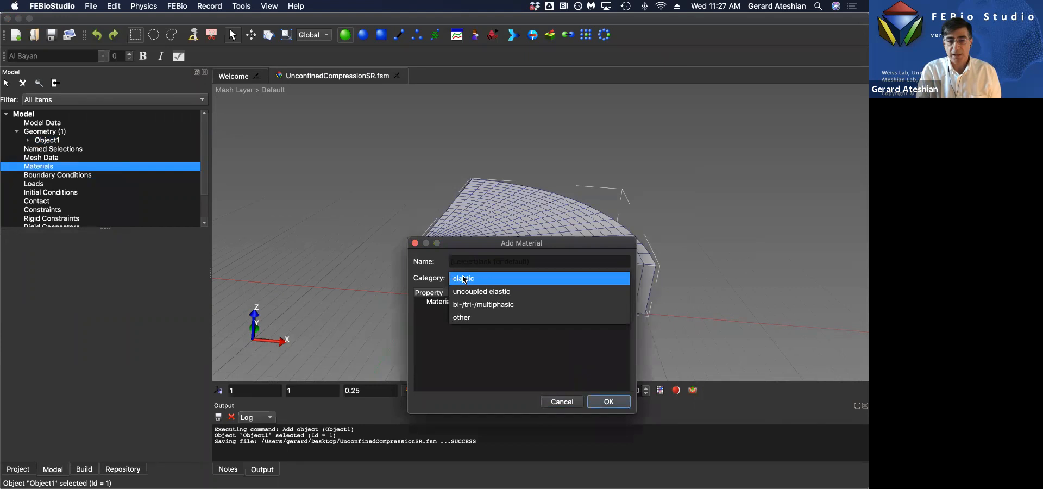
left_click(466, 306)
left_click(515, 304)
left_click(515, 305)
left_click(513, 305)
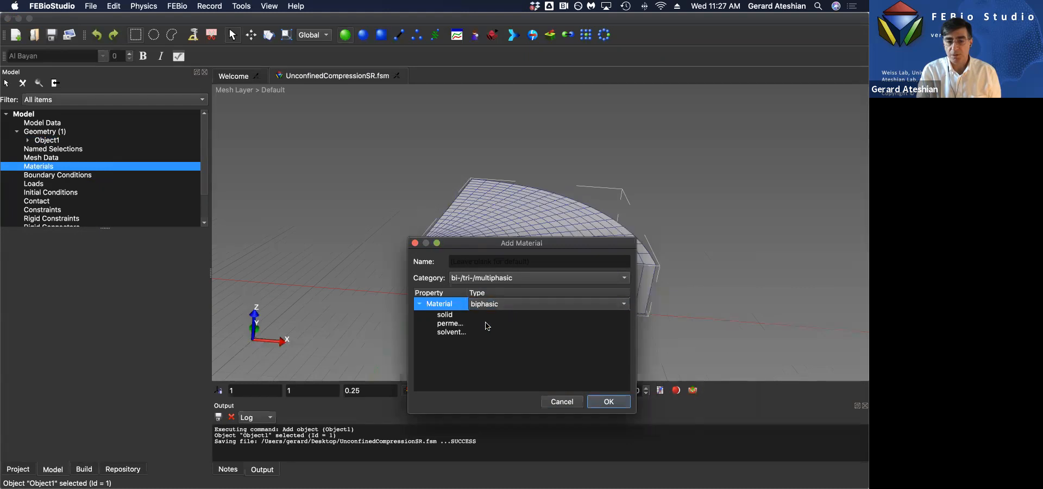
Step: Set the biphasic material's solid component to neo-Hookean
left_click_drag(466, 294, 505, 295)
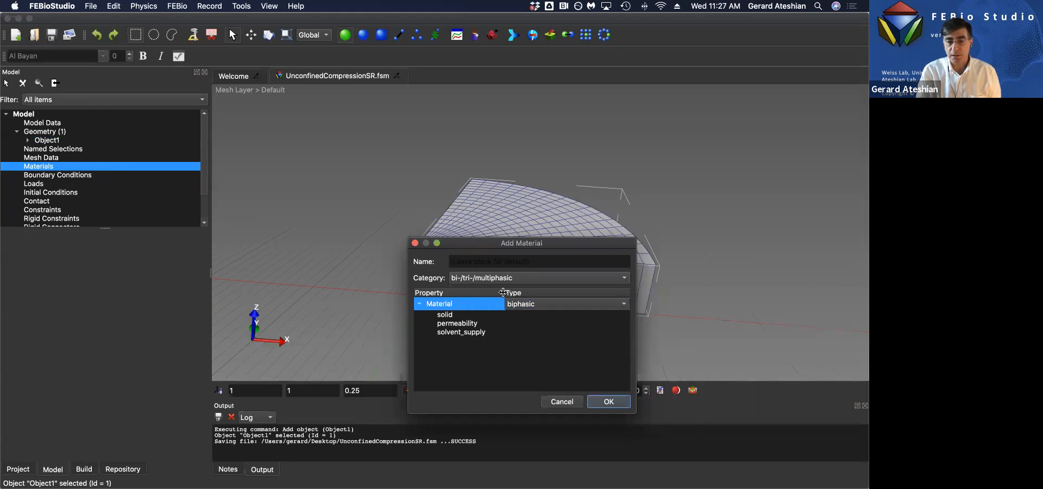
left_click(543, 314)
left_click(543, 315)
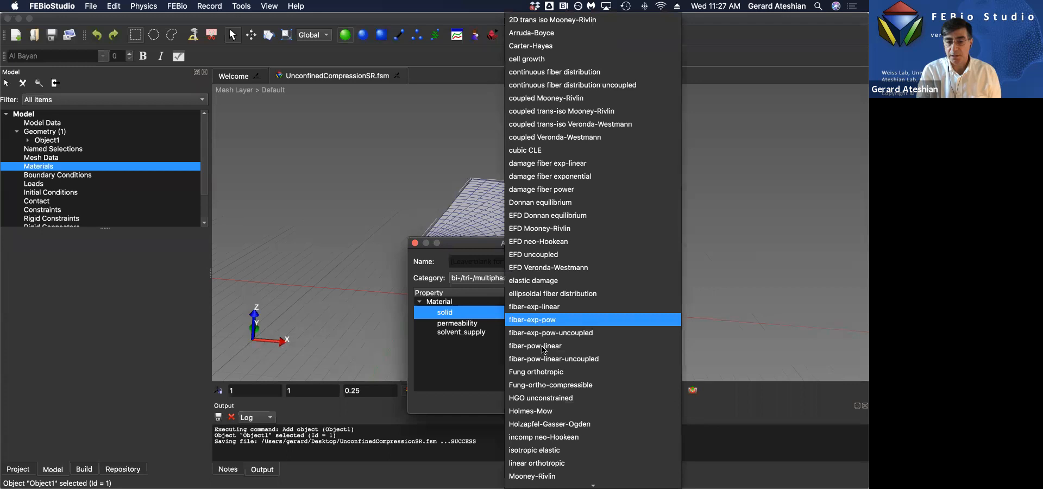
scroll(557, 445, "down", 3)
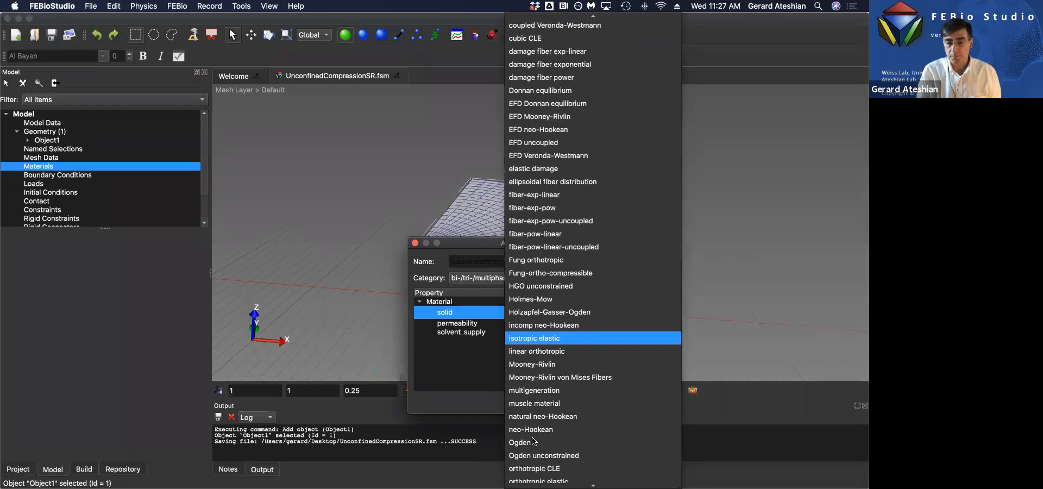
left_click(543, 429)
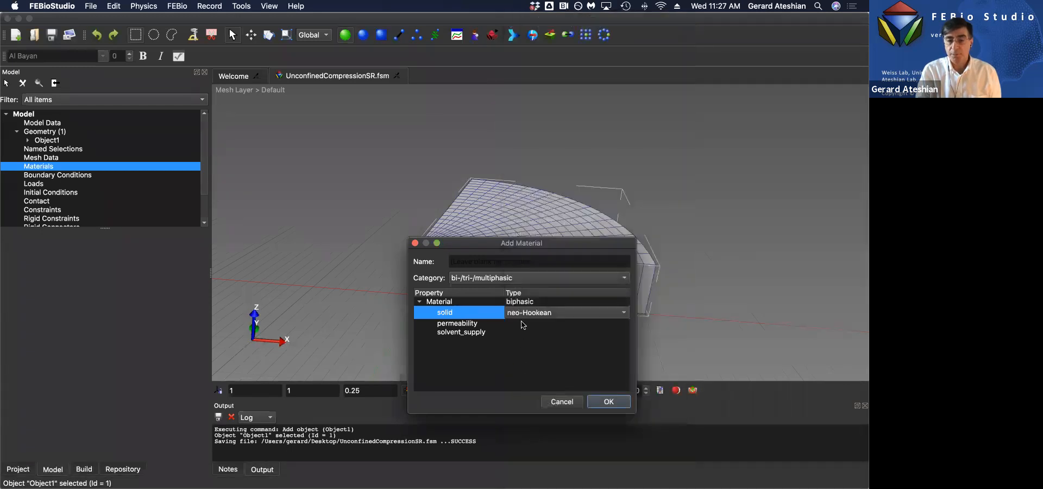
Step: Choose perm-Holmes-Mow as the permeability type and add the biphasic material to the model
left_click(524, 325)
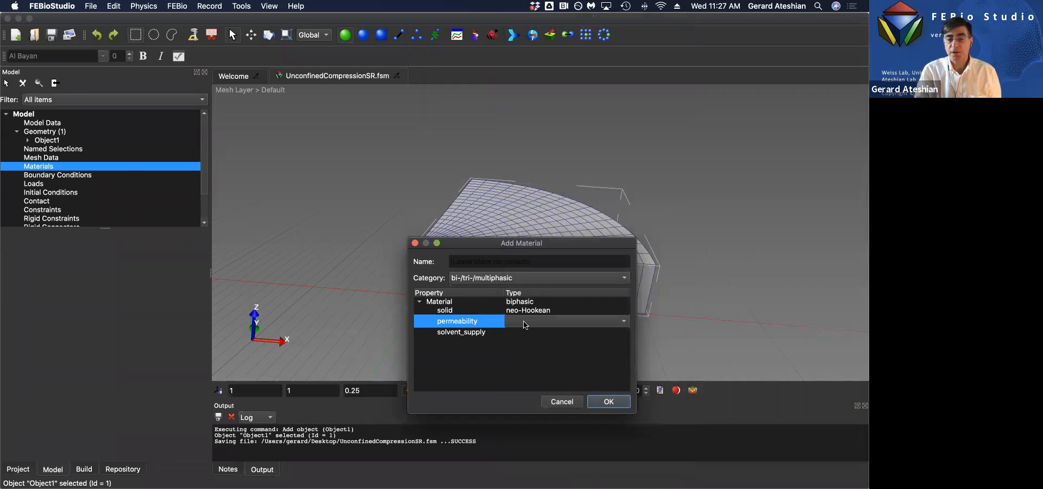
left_click(524, 325)
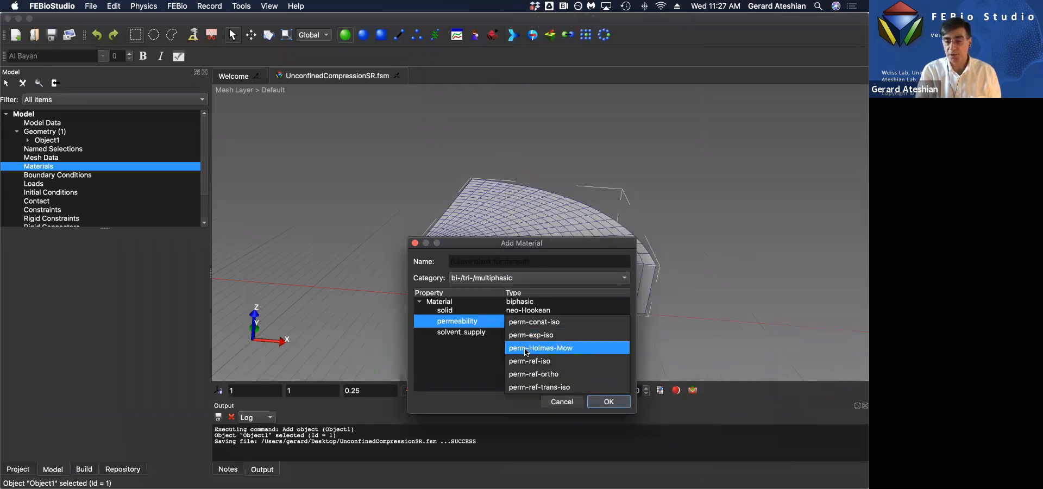
left_click(527, 349)
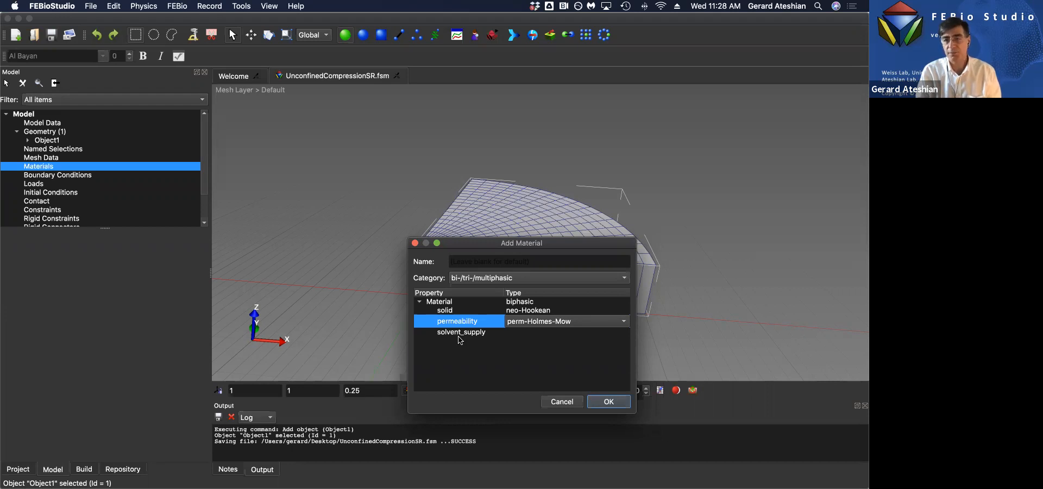
left_click(611, 401)
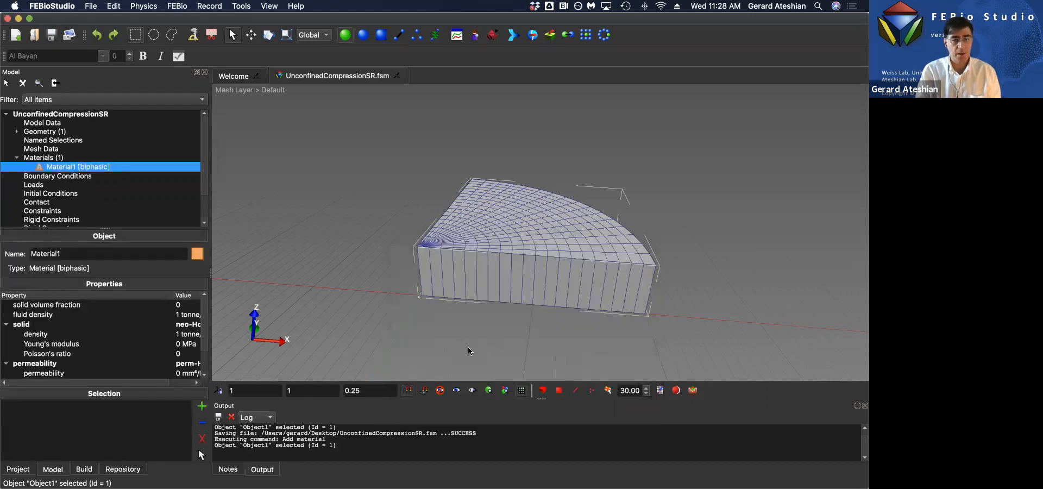
Step: Set the material's solid volume fraction to 0.2 and the neo-Hookean solid's Young's modulus to 0.5 MPa
left_click_drag(174, 295, 109, 298)
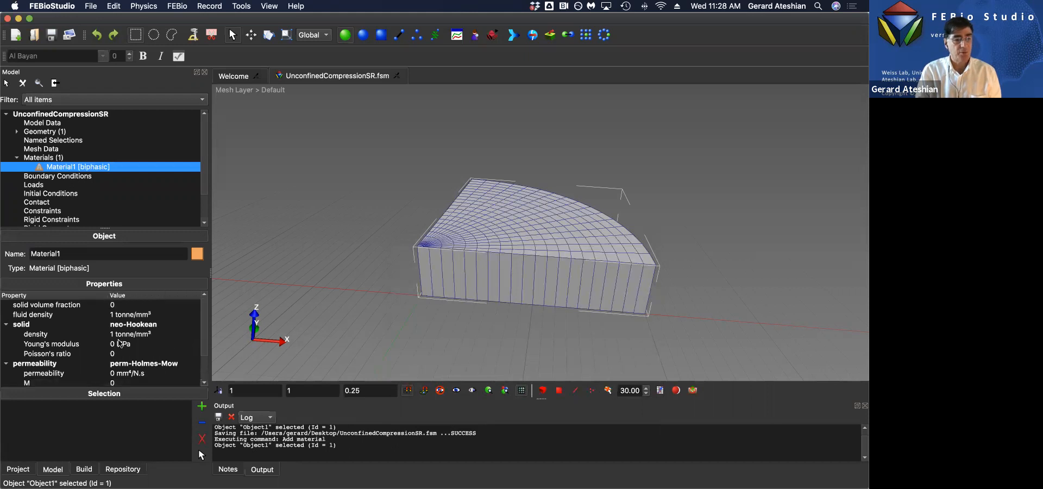
left_click(115, 304)
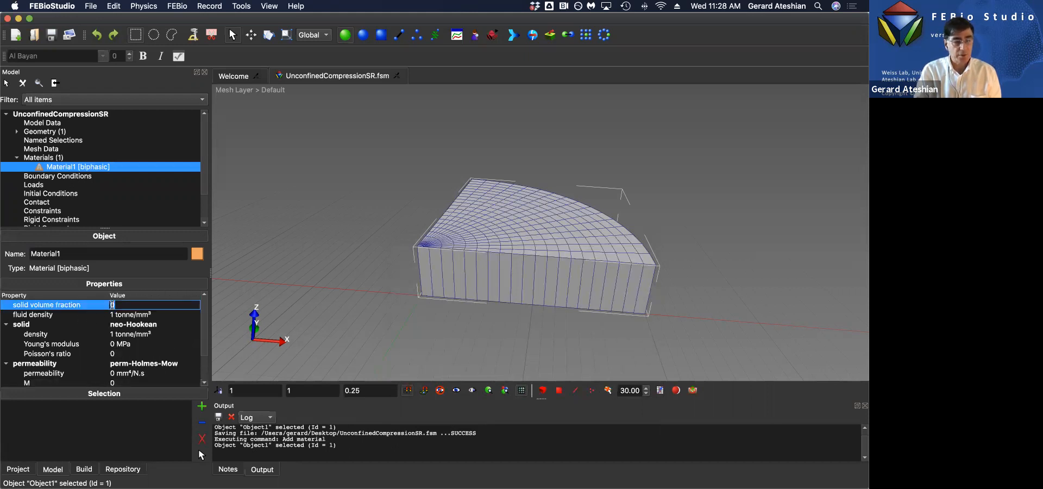
type("0.2")
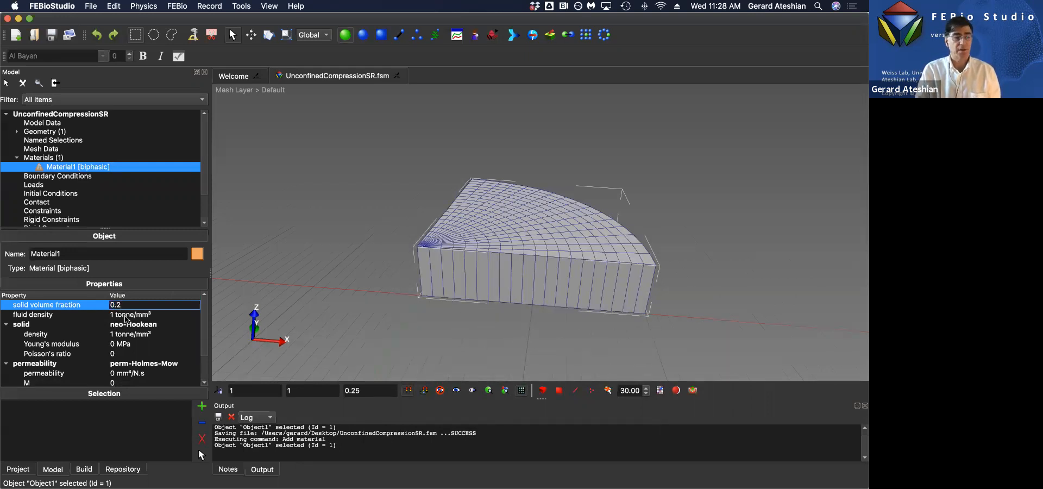
double_click(124, 316)
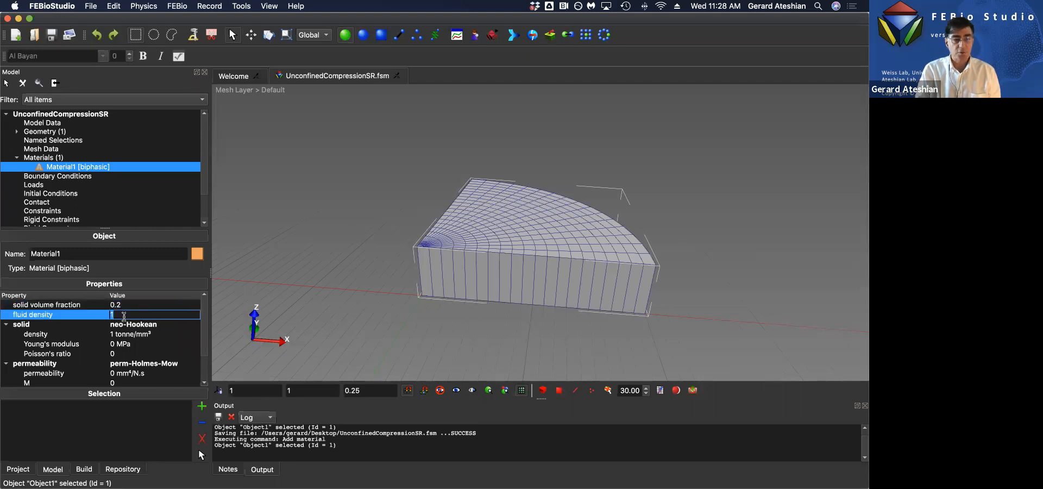
double_click(187, 345)
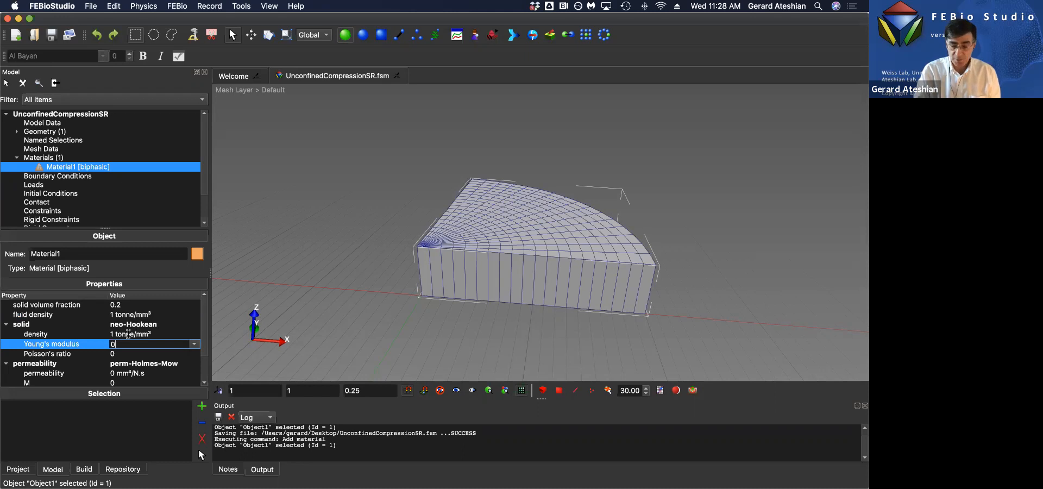
type(".5")
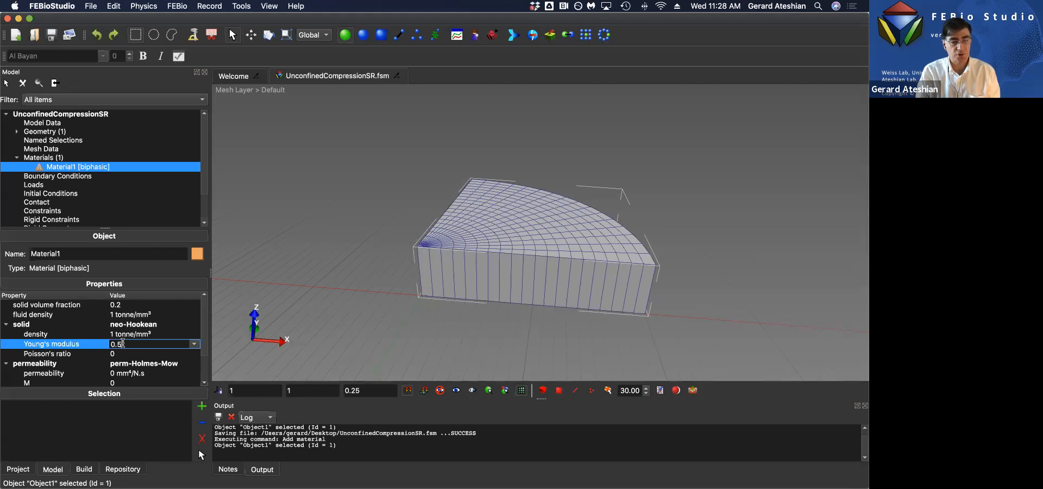
left_click(119, 354)
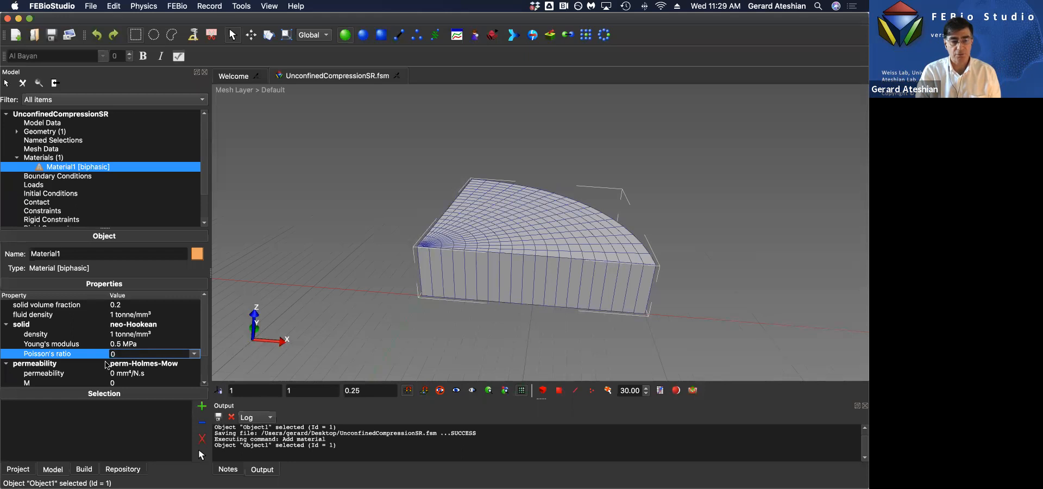
Step: Set the Holmes-Mow permeability coefficient to 0.001 mm⁴/N.s
left_click_drag(203, 329, 204, 344)
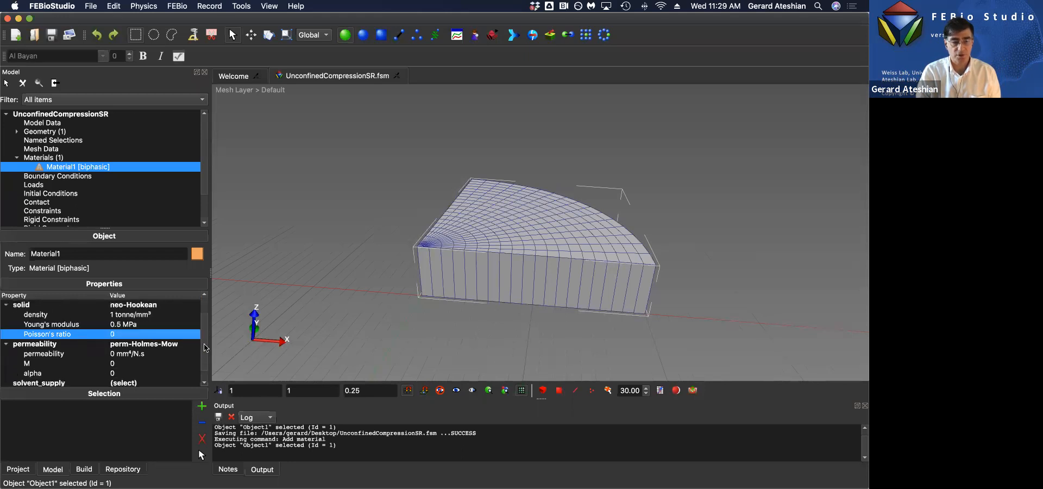
left_click(114, 356)
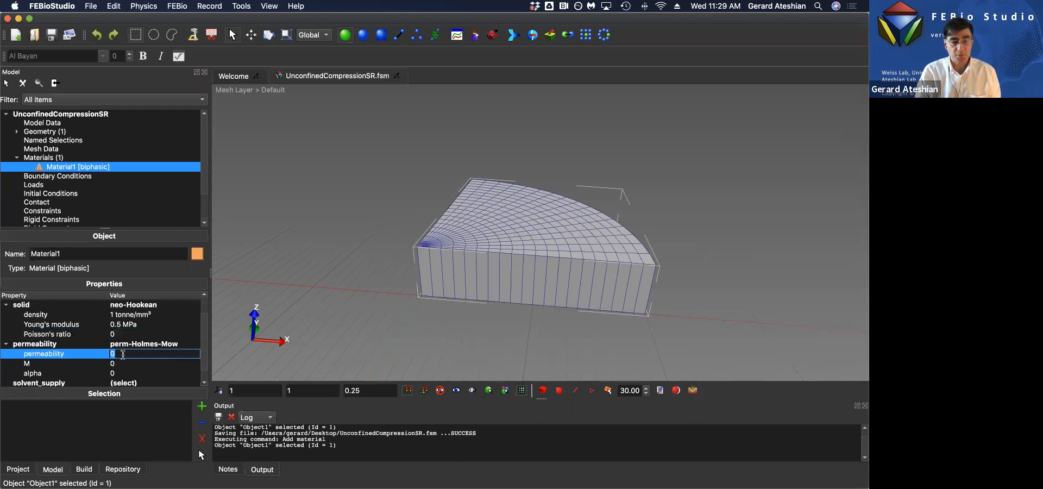
type("0.001")
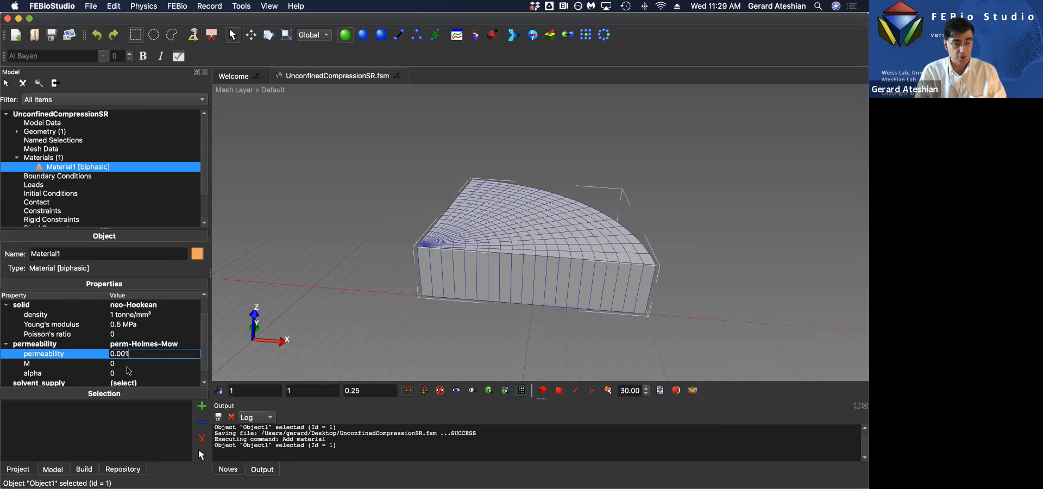
left_click(126, 364)
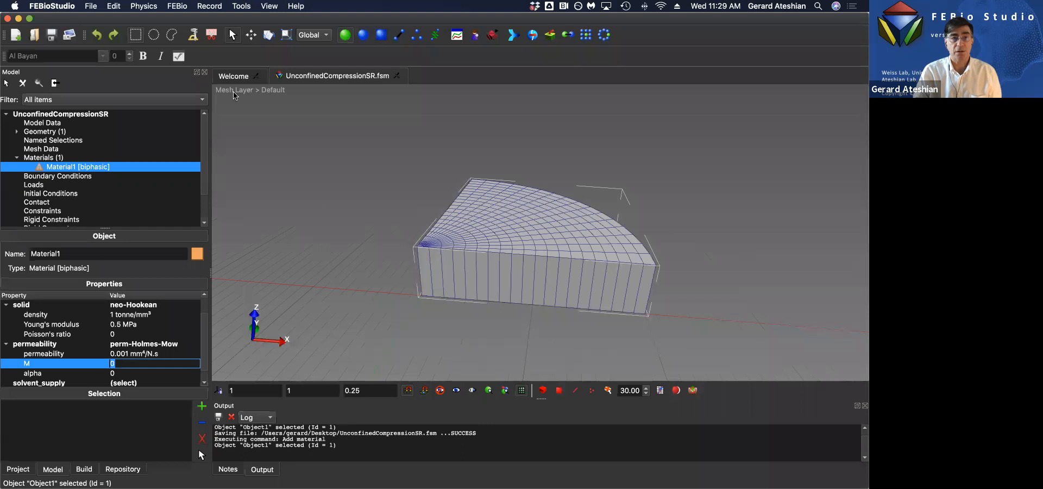
Step: Open the FEBio User Manual from the online FEBio Knowledgebase in the Safari browser
left_click(297, 6)
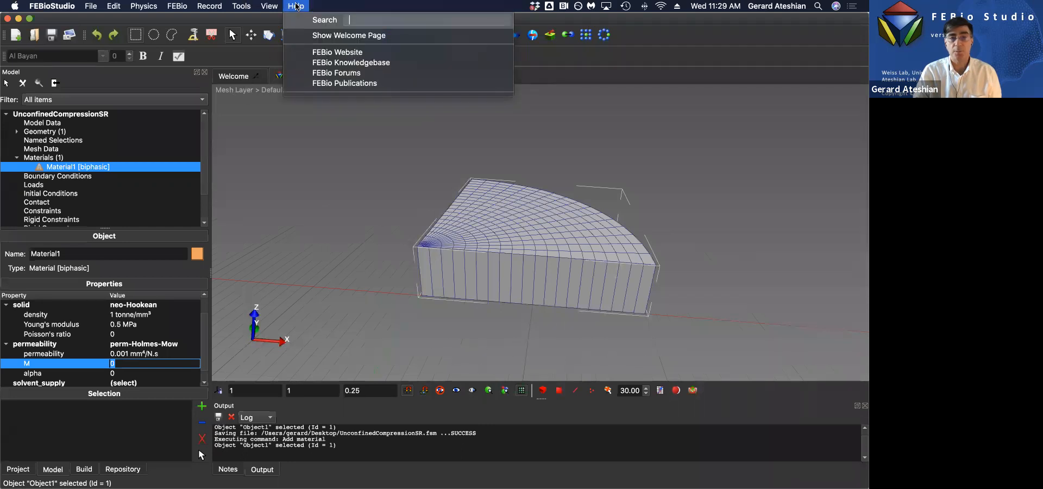
left_click(326, 63)
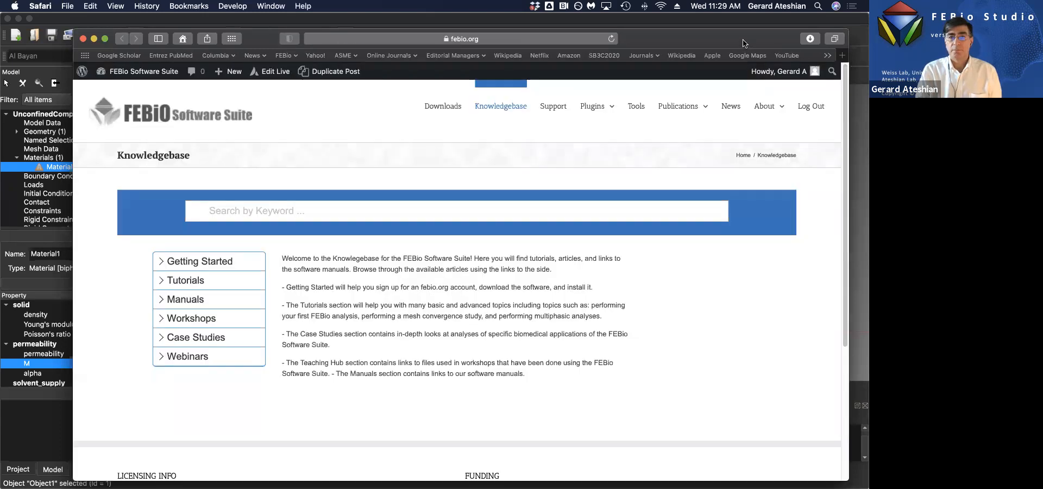
left_click(160, 300)
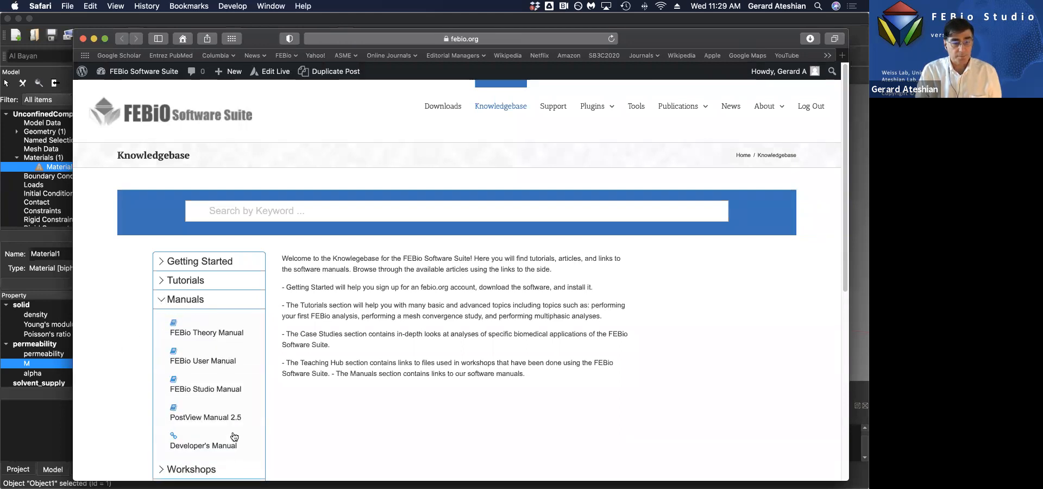
scroll(292, 436, "down", 2)
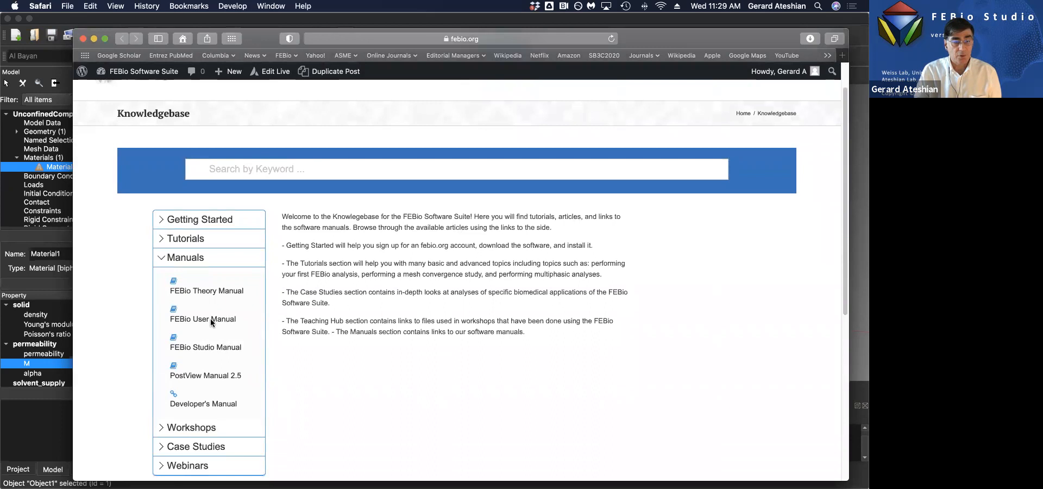
left_click(211, 319)
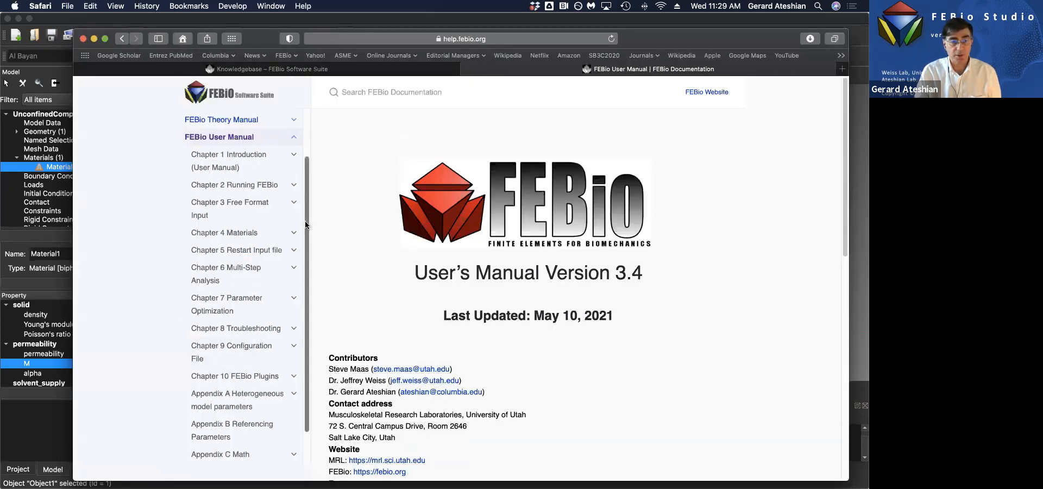
Step: Open the Holmes-Mow page, subsubsection 4.8.2.3, within the manual's chapter on materials under biphasic permeability materials
scroll(304, 258, "down", 2)
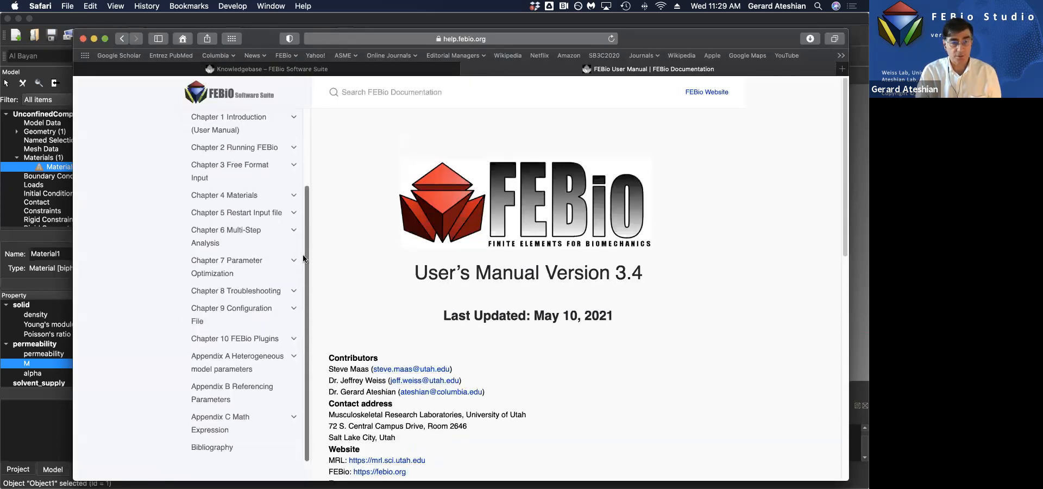
left_click(294, 194)
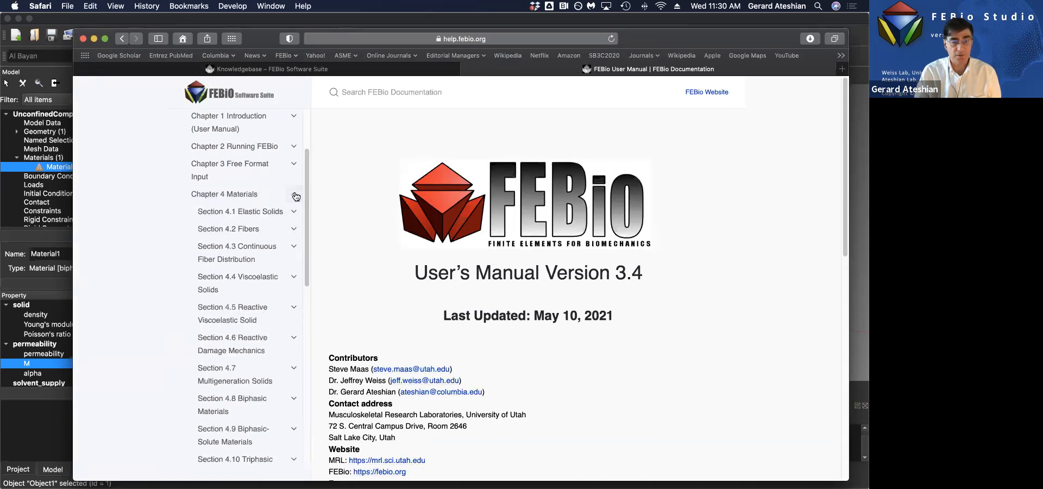
left_click(293, 401)
scroll(306, 277, "down", 1)
scroll(306, 277, "down", 5)
left_click(293, 293)
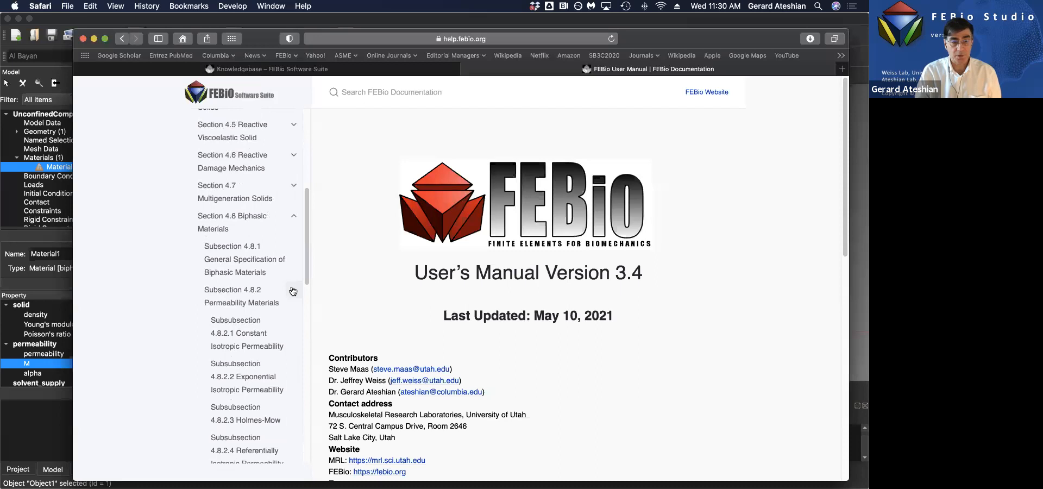
left_click(246, 421)
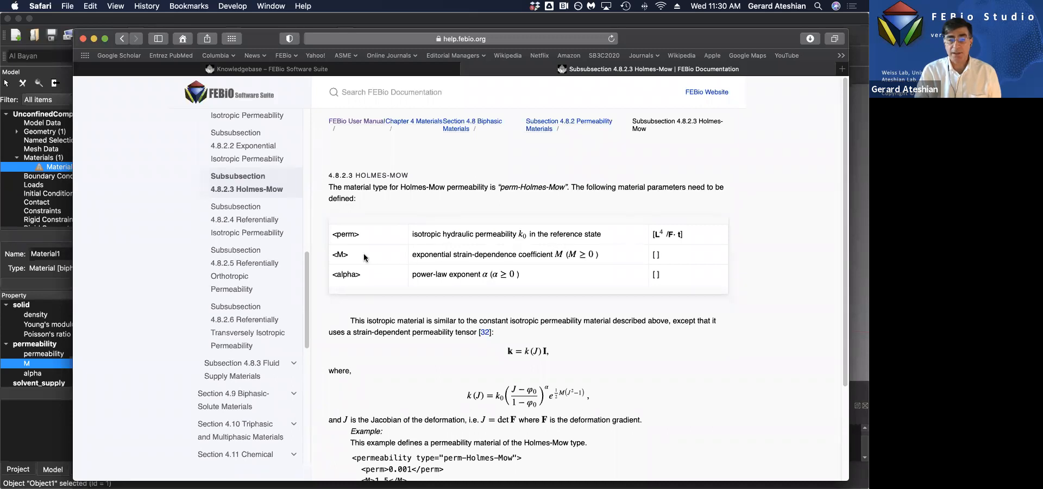
Step: Examine the M and alpha parameters and the k(J) equation for Holmes-Mow permeability, and switch back to FEBio Studio
double_click(342, 255)
double_click(342, 275)
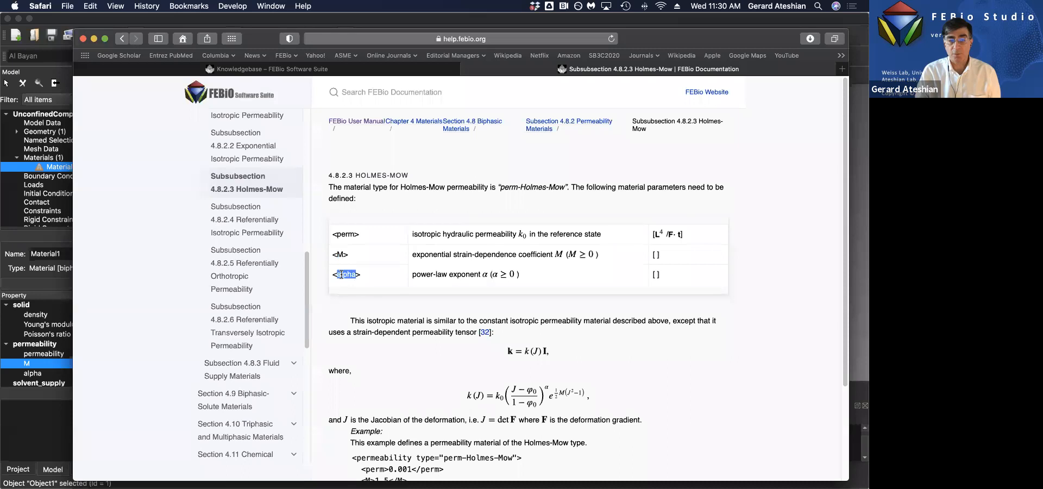
left_click(649, 370)
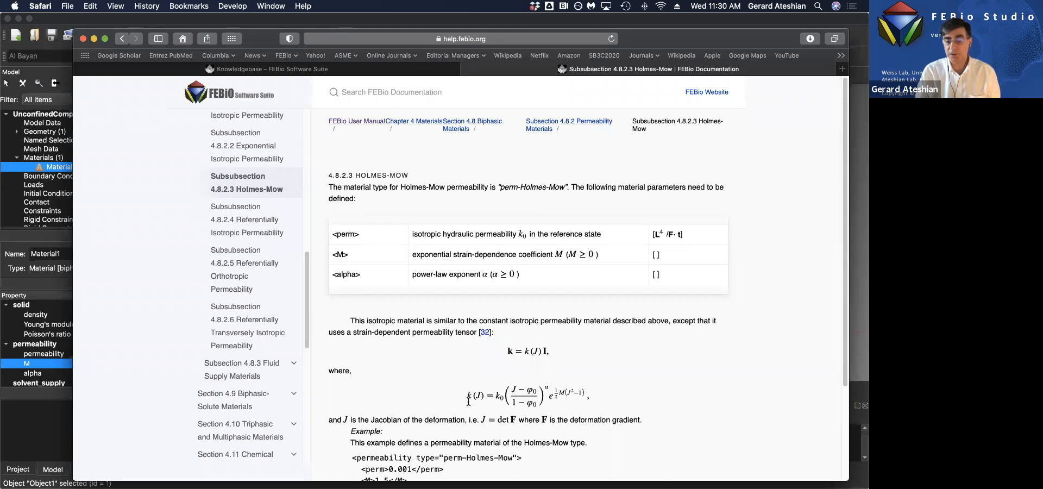
left_click(546, 388)
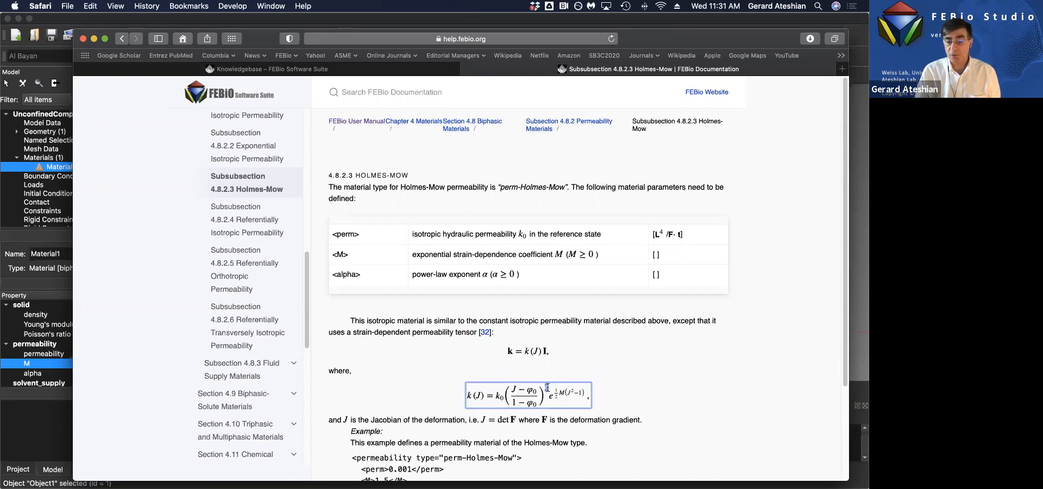
left_click(699, 392)
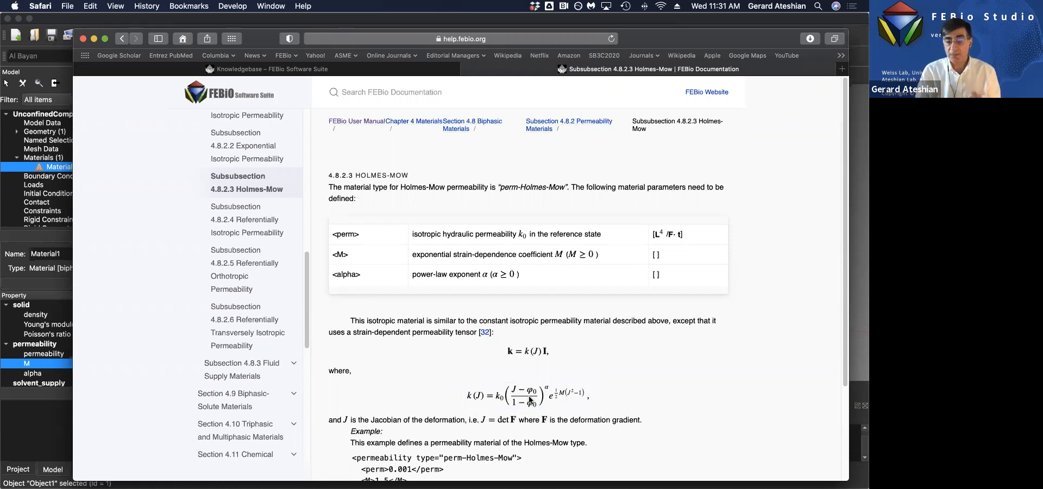
left_click(561, 392)
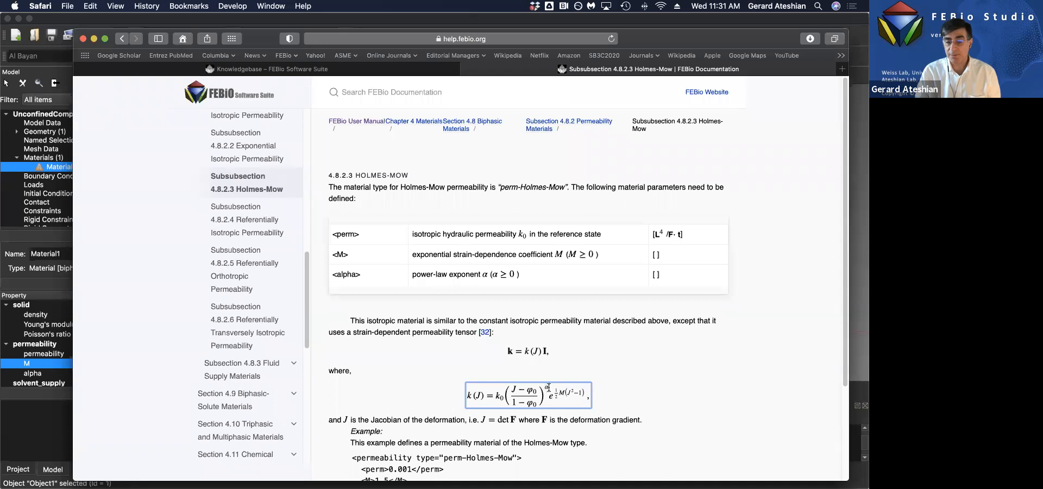
left_click(618, 401)
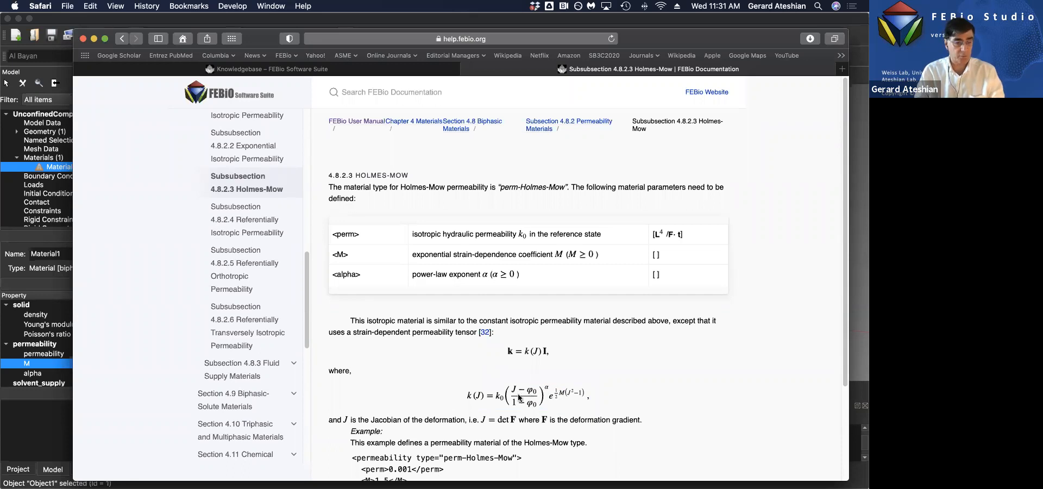
key("super+Tab")
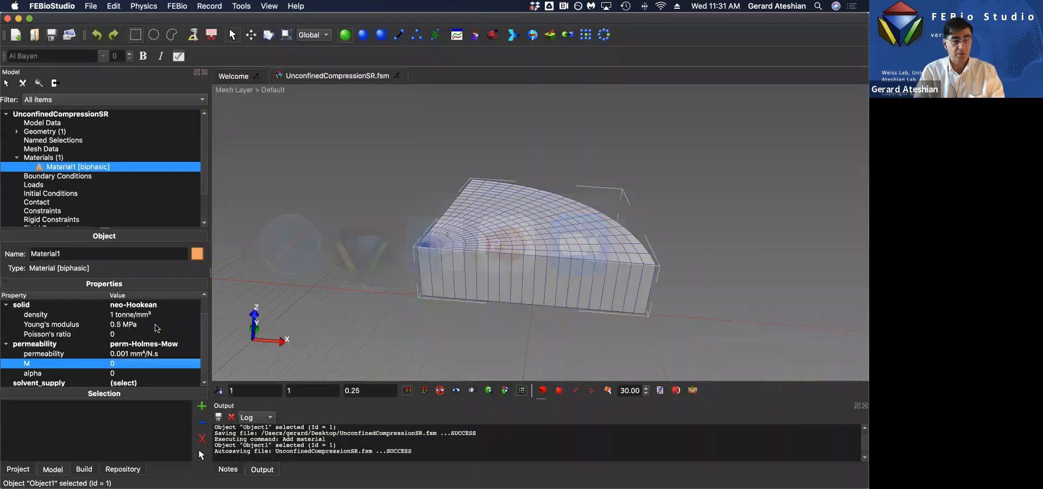
Step: Set the Holmes-Mow permeability parameter M to 6
left_click(113, 363)
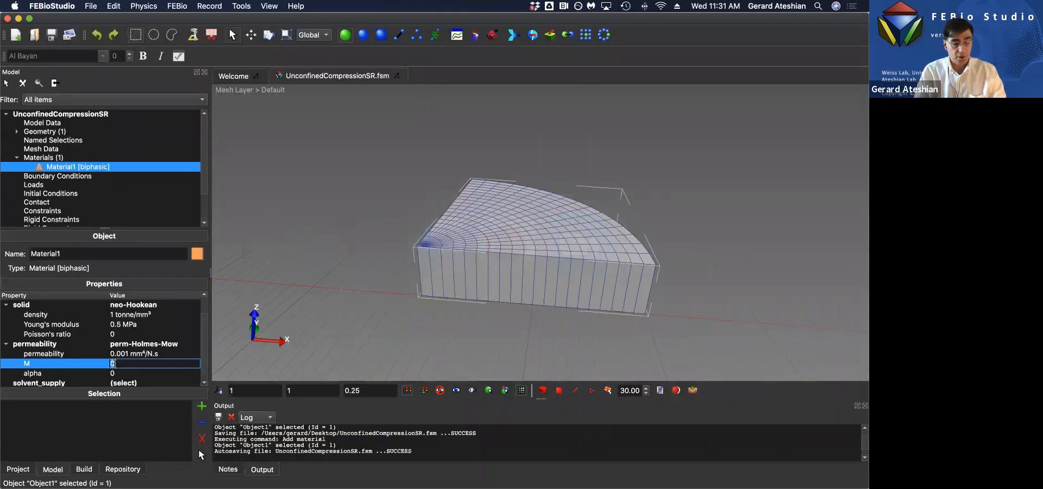
type("6")
key("Tab")
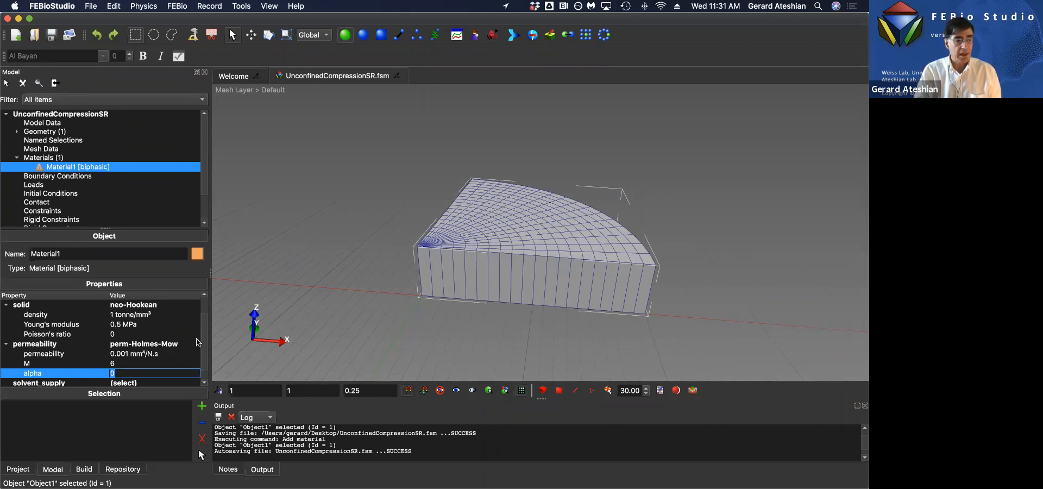
Step: Save the model and assign the biphasic material to the quarter-cylinder part
left_click(51, 36)
left_click(202, 406)
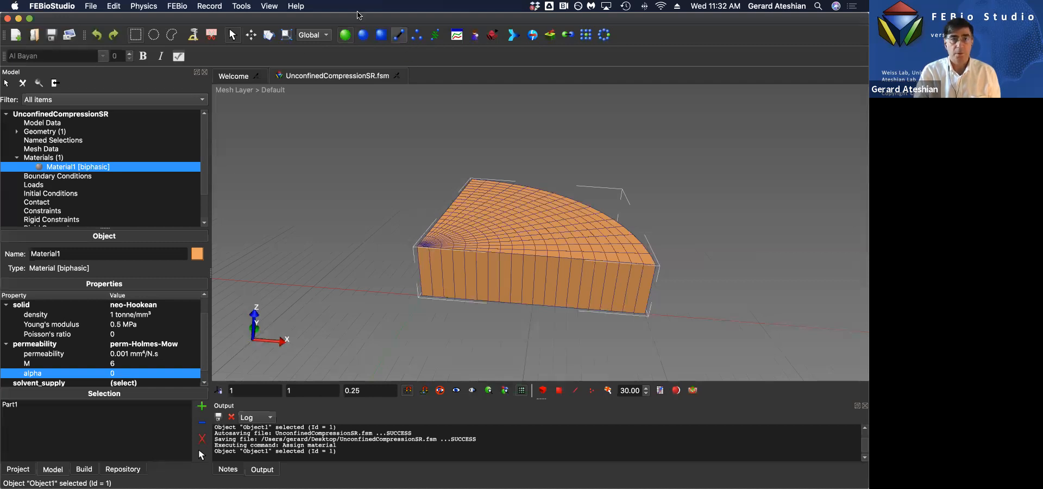
Step: Switch to surface selection and hide the mesh lines on the quarter cylinder
left_click(381, 35)
left_click_drag(486, 311, 522, 300)
left_click(347, 38)
left_click(381, 35)
left_click_drag(451, 281, 456, 263)
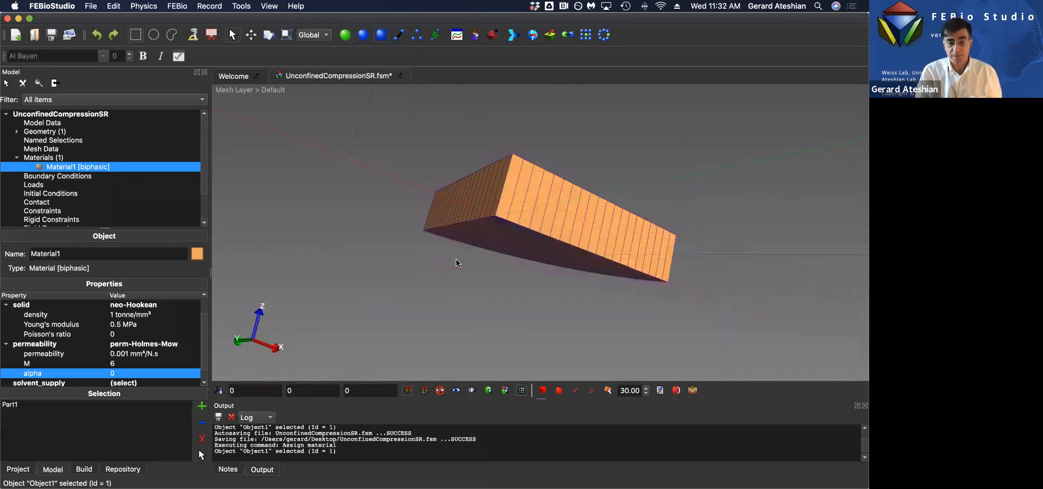
key("m")
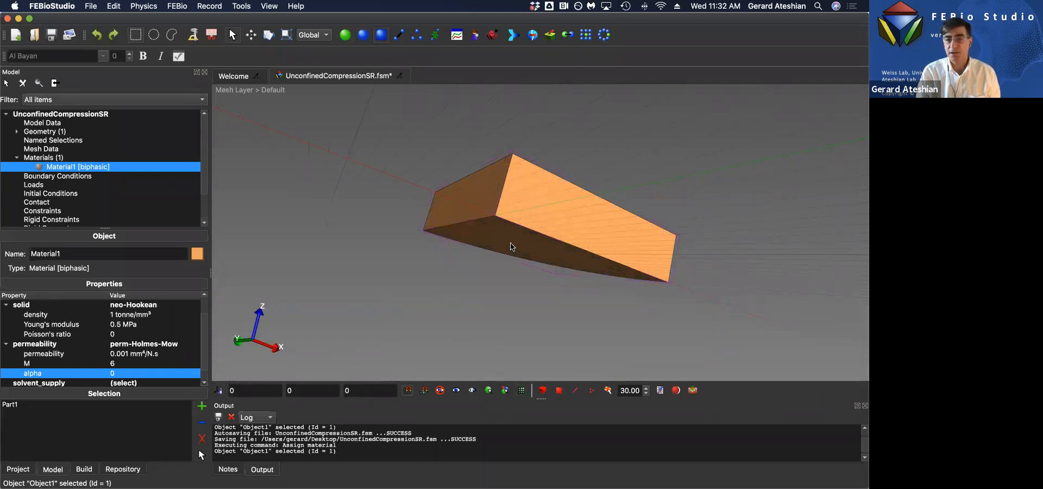
Step: Add a fixed displacement boundary condition to the quarter cylinder's bottom face, constraining the Z-displacement in the Initial step
left_click(510, 247)
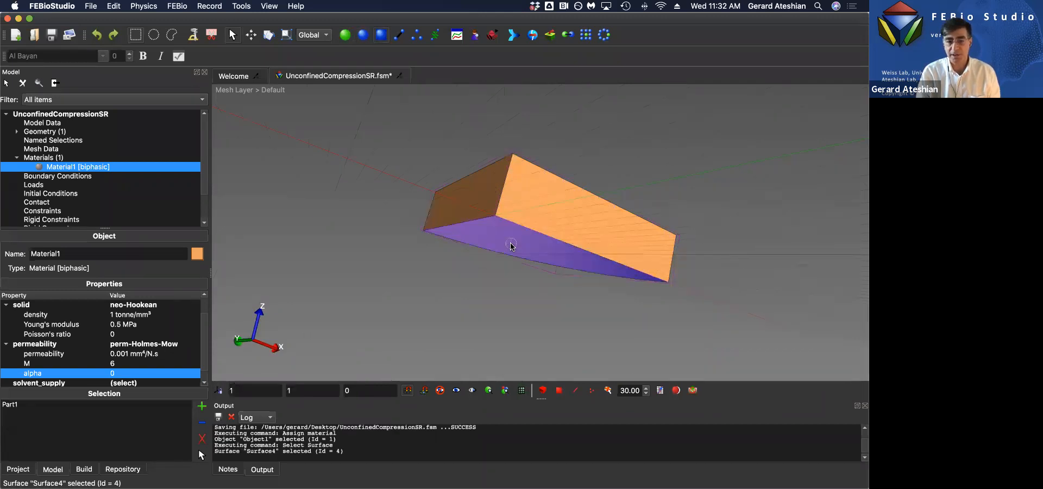
left_click(142, 7)
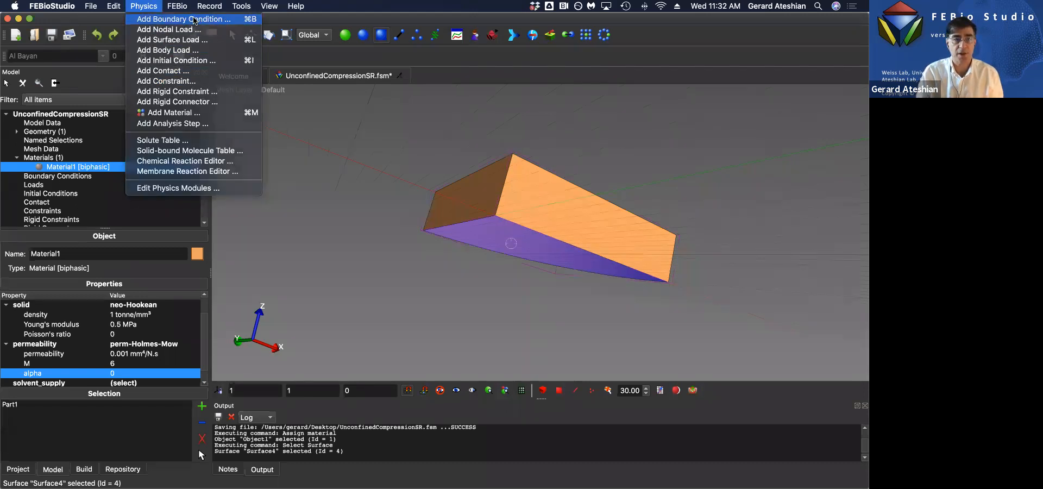
left_click(251, 21)
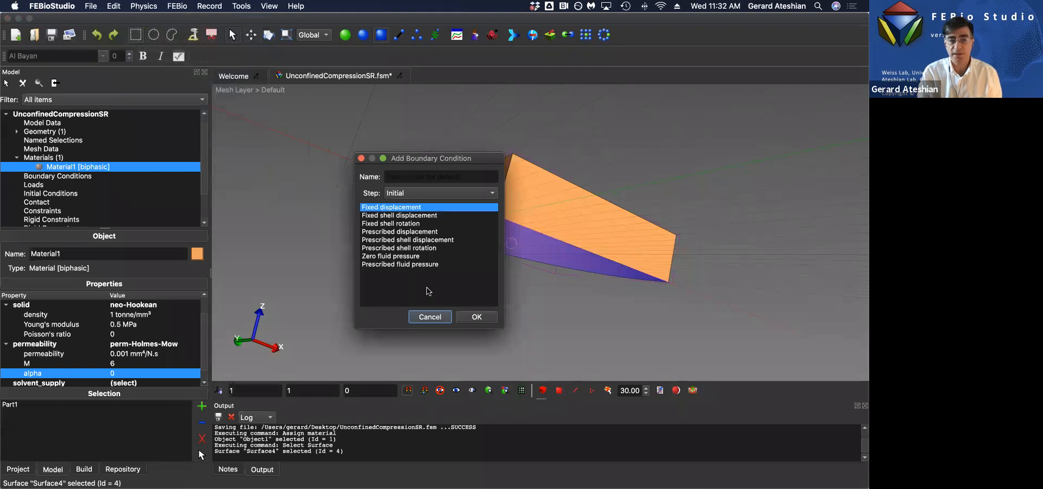
left_click(490, 320)
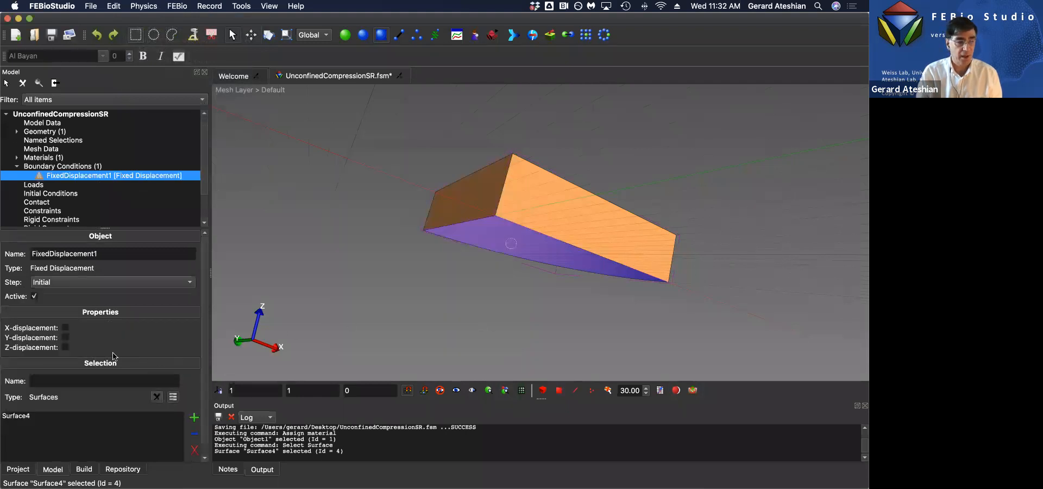
left_click(65, 348)
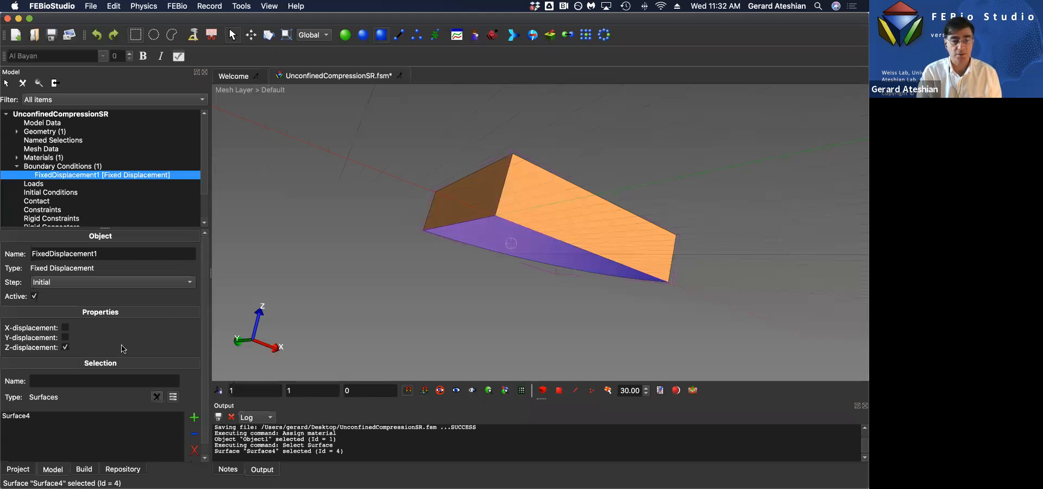
Step: Add a prescribed displacement boundary condition to the quarter cylinder's top face in the Initial step
middle_click_drag(422, 295, 428, 275)
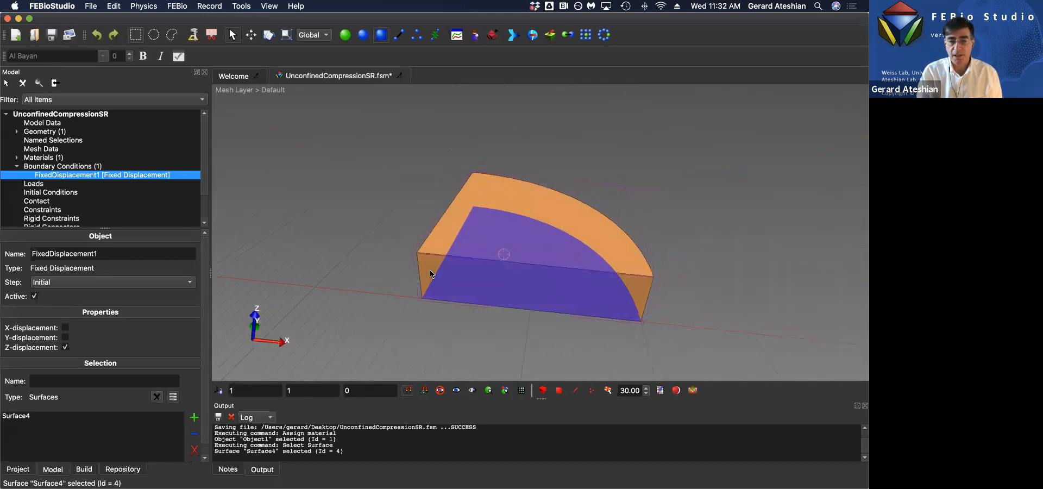
left_click(505, 225)
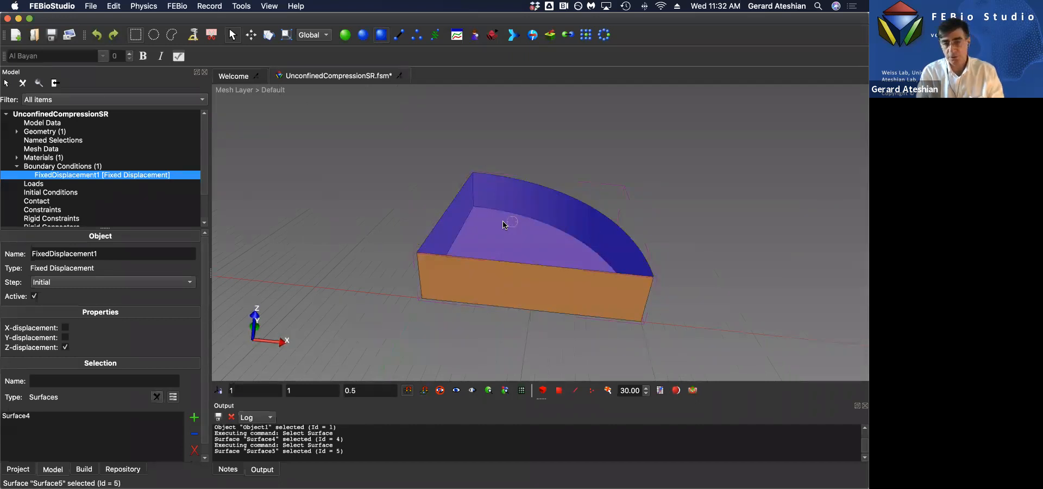
key("super+b")
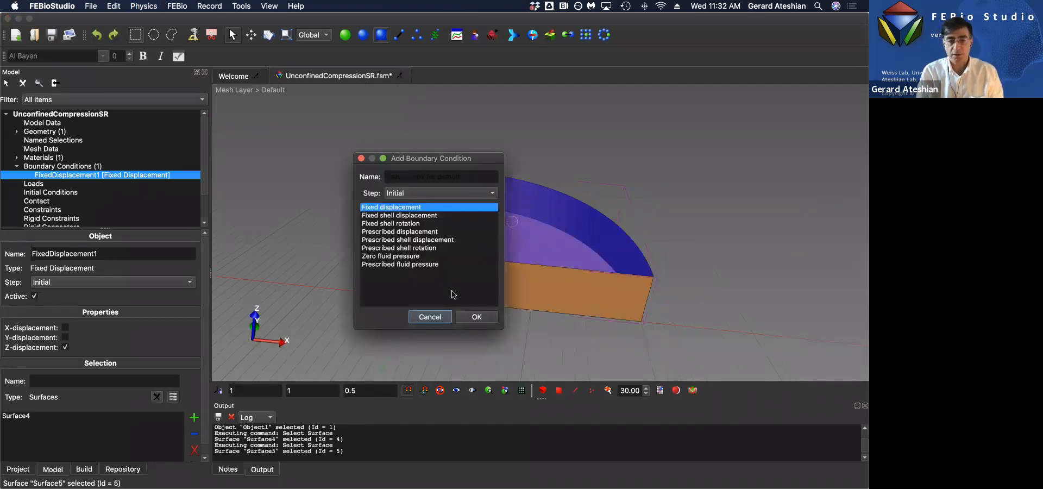
left_click(388, 232)
left_click(468, 317)
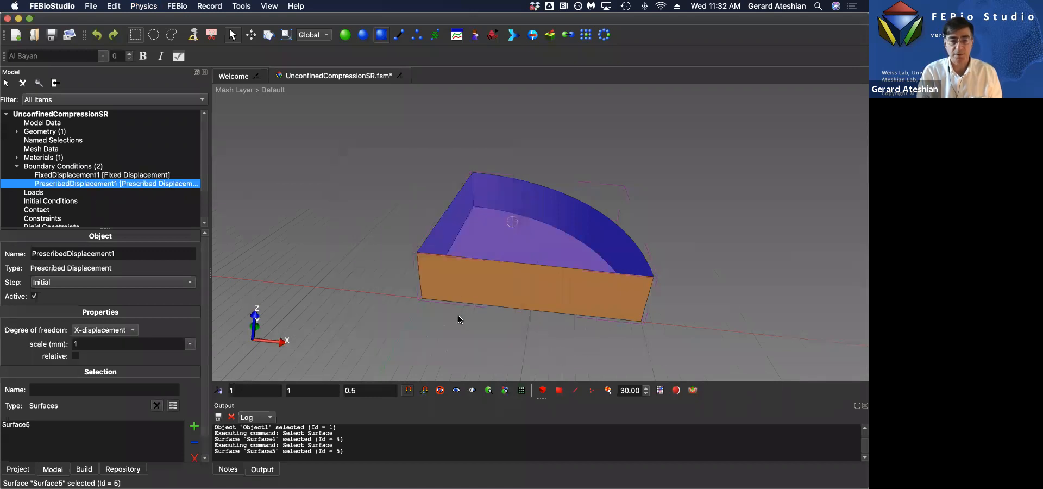
Step: Set the prescribed displacement's degree of freedom to Z-displacement with a scale of -0.25 mm
left_click(102, 331)
left_click(100, 357)
double_click(87, 344)
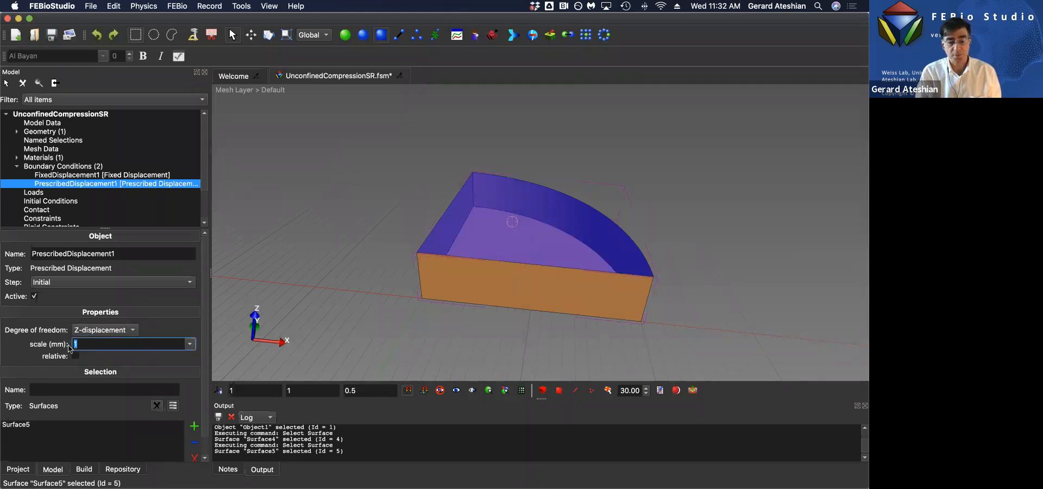
type("-0.25")
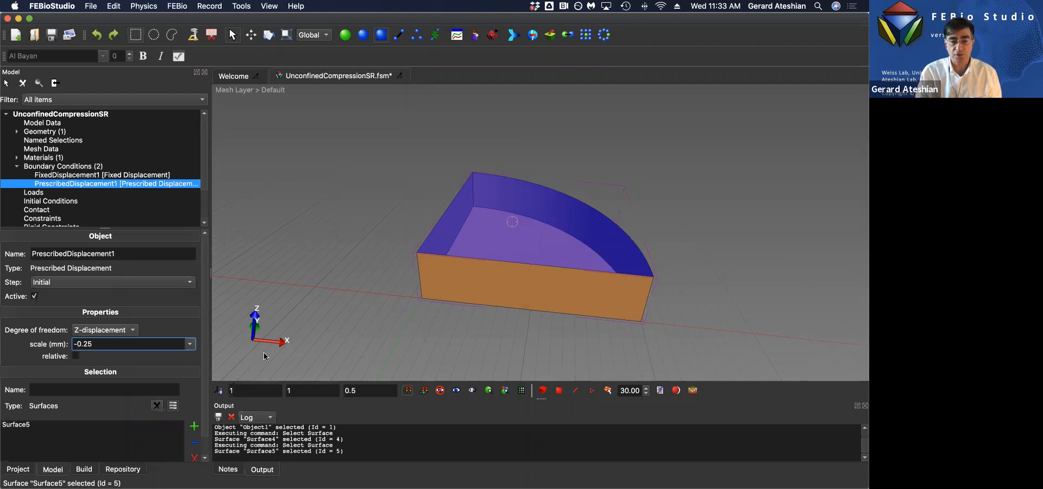
left_click(76, 344)
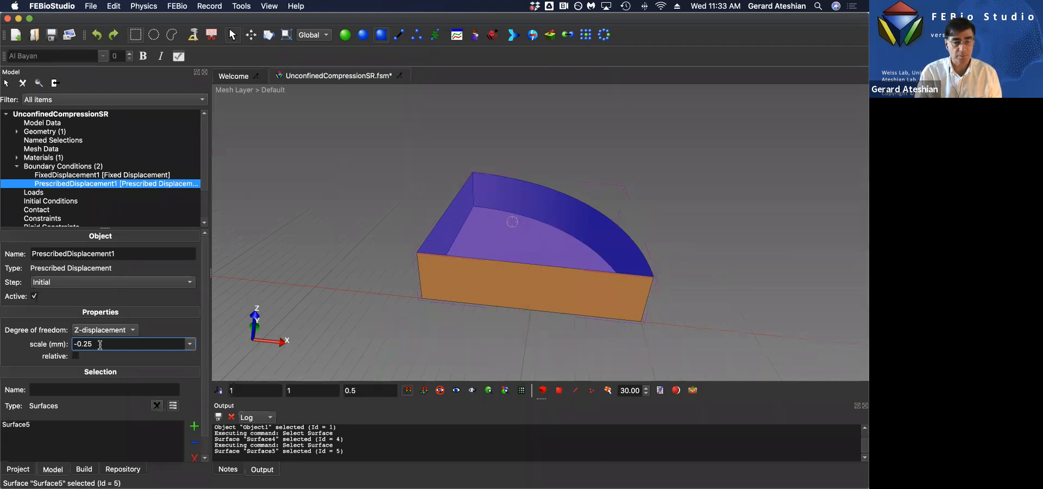
left_click(319, 230)
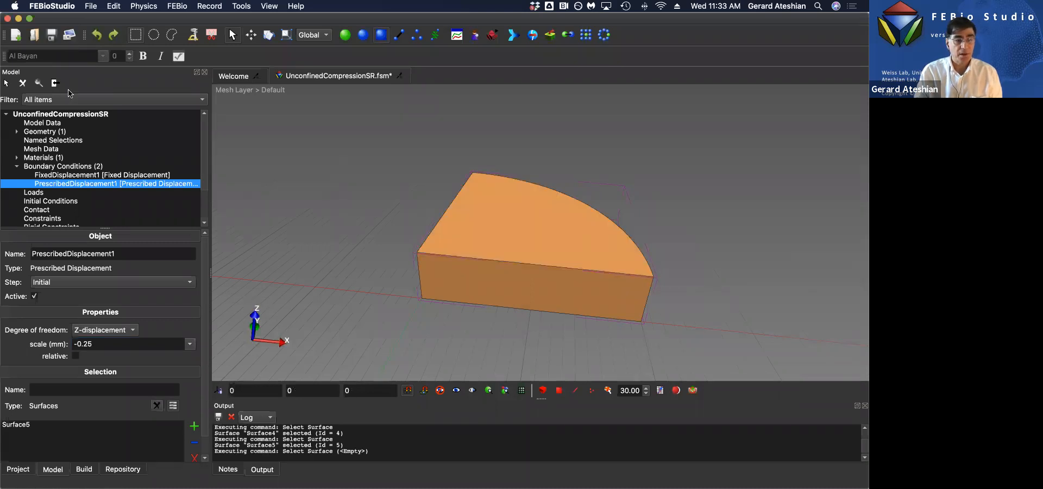
Step: Add a zero fluid pressure boundary condition with pressure fixed to the curved lateral face, and save the model
left_click_drag(503, 243, 460, 238)
left_click(552, 253)
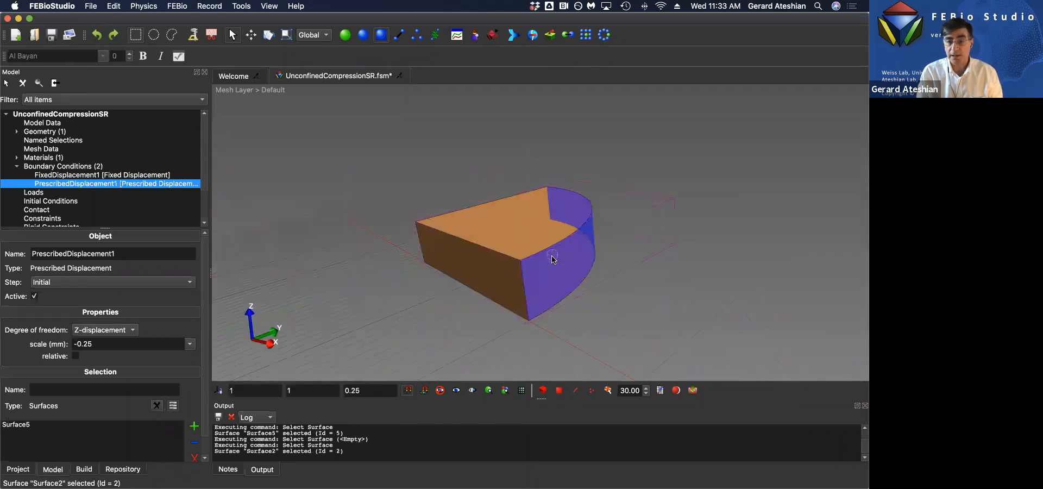
key("super+b")
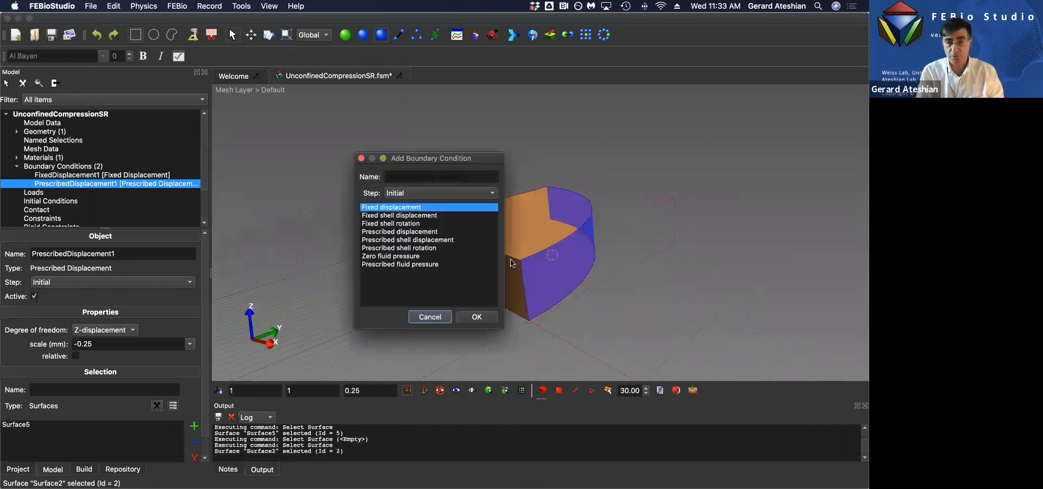
left_click(390, 257)
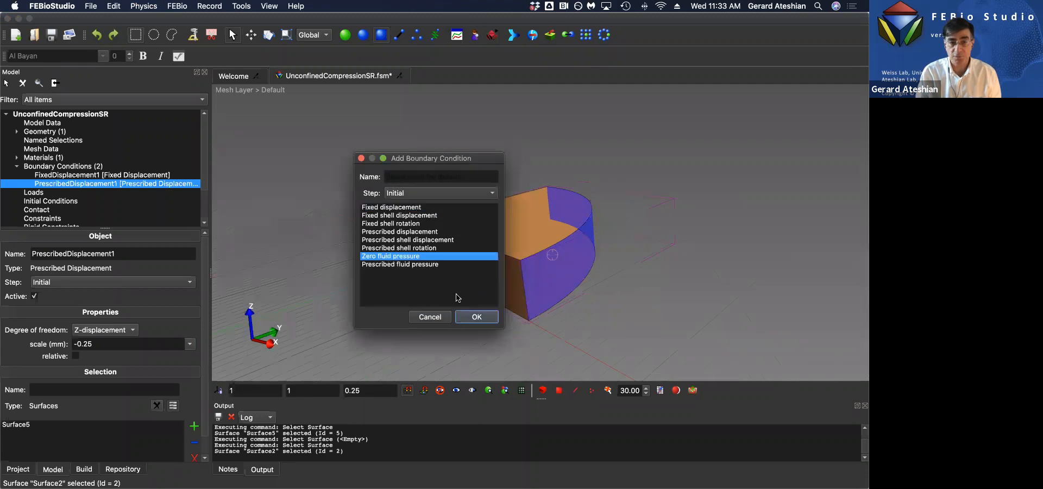
left_click(471, 318)
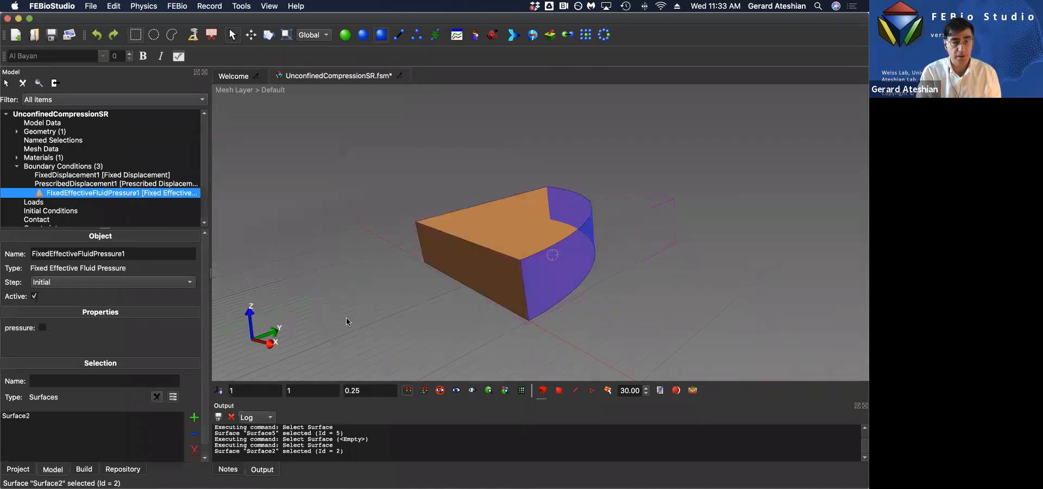
left_click(42, 327)
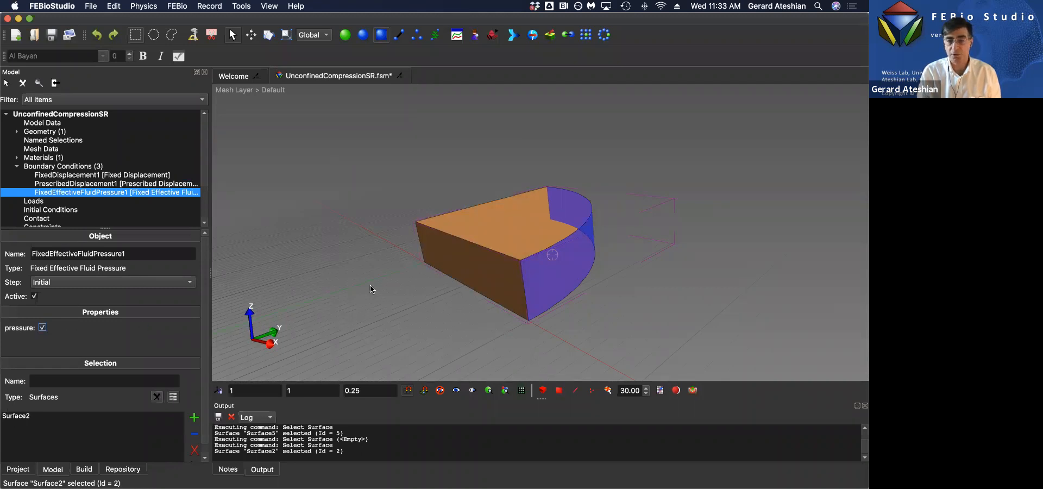
left_click_drag(365, 286, 369, 288)
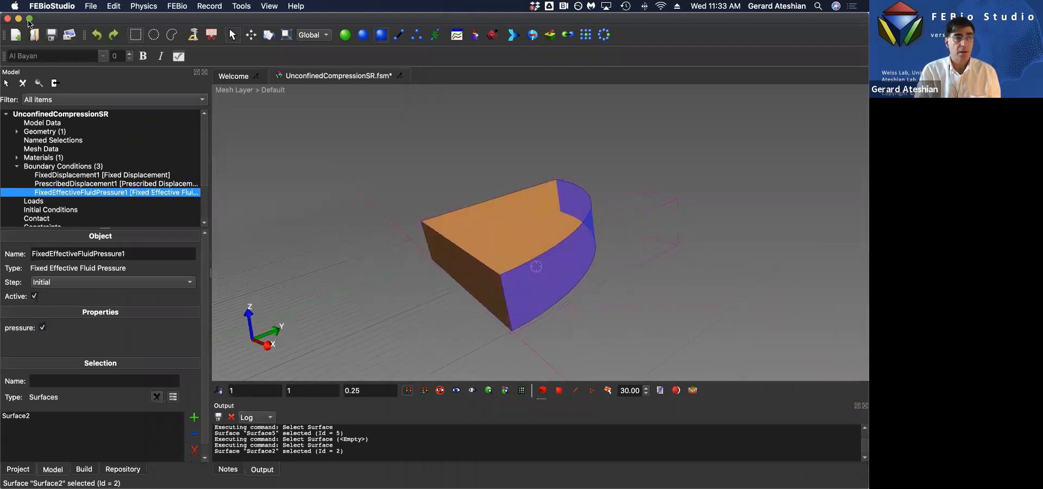
left_click(52, 35)
left_click(354, 256)
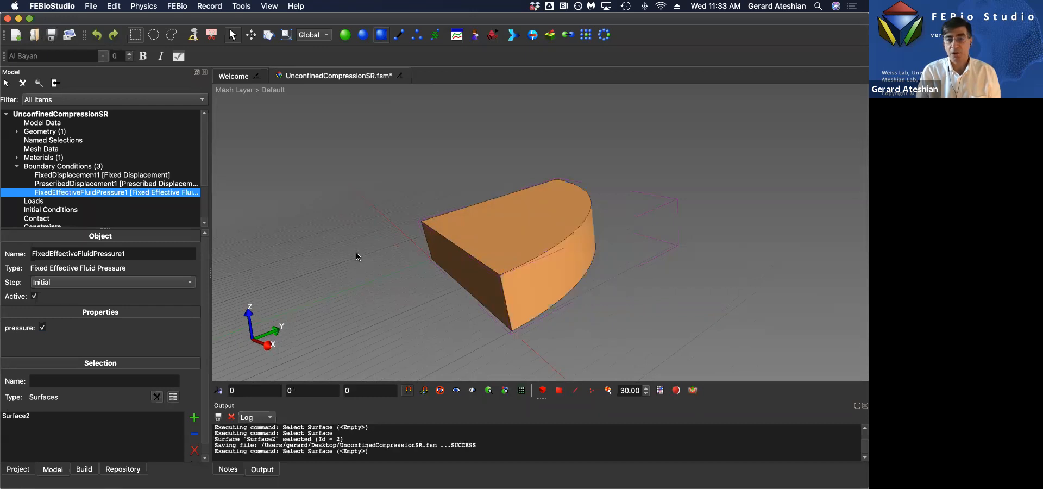
Step: Add a fixed displacement boundary condition to the planar symmetry face at x = 0, constraining the X-displacement
left_click_drag(391, 296, 468, 292)
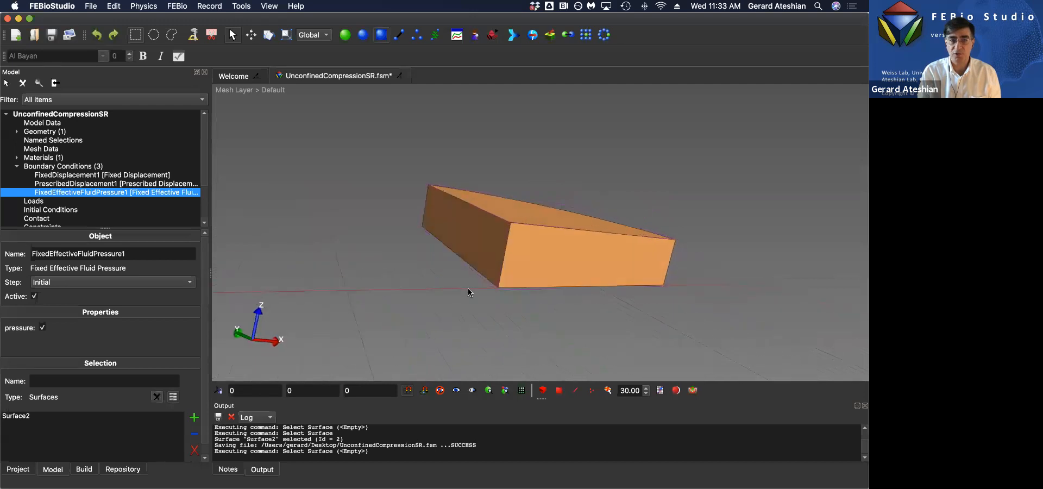
left_click(476, 249)
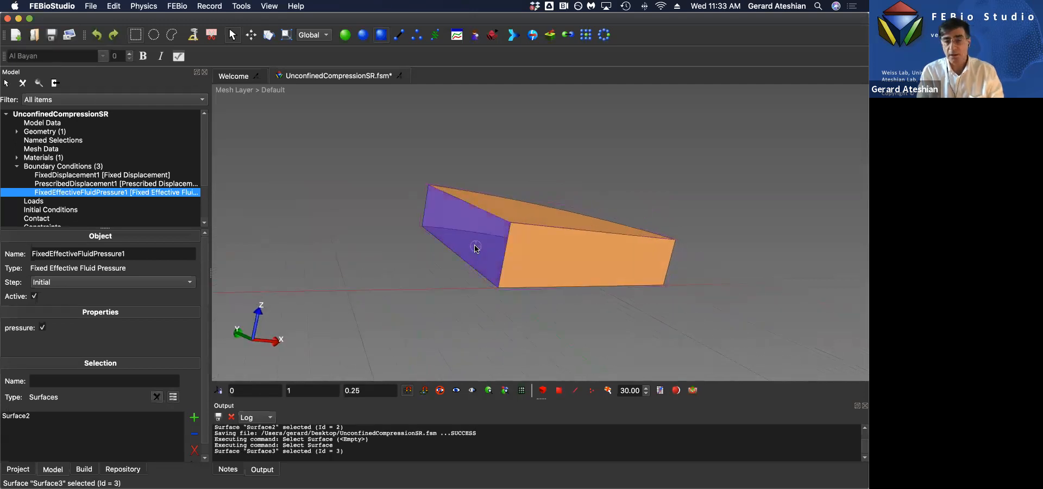
key("super+b")
left_click_drag(417, 159, 331, 131)
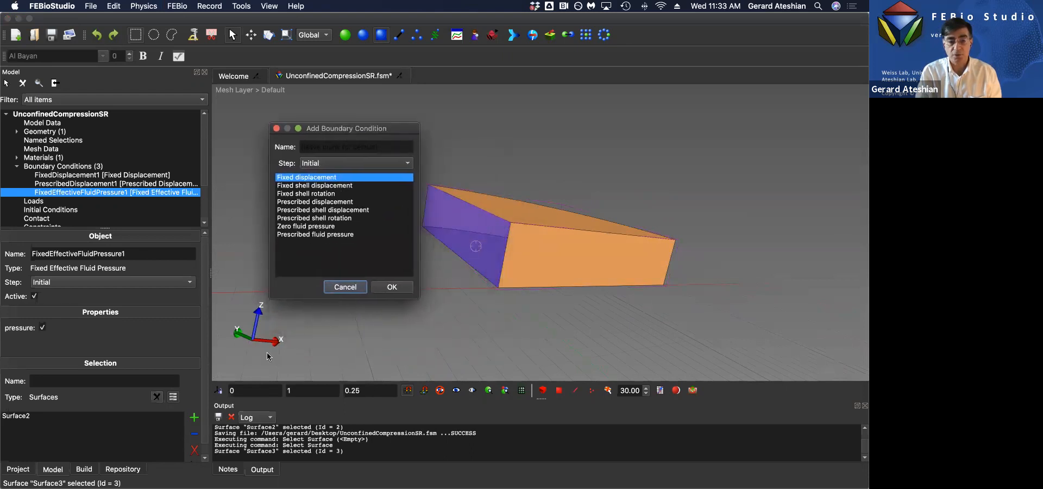
left_click(394, 288)
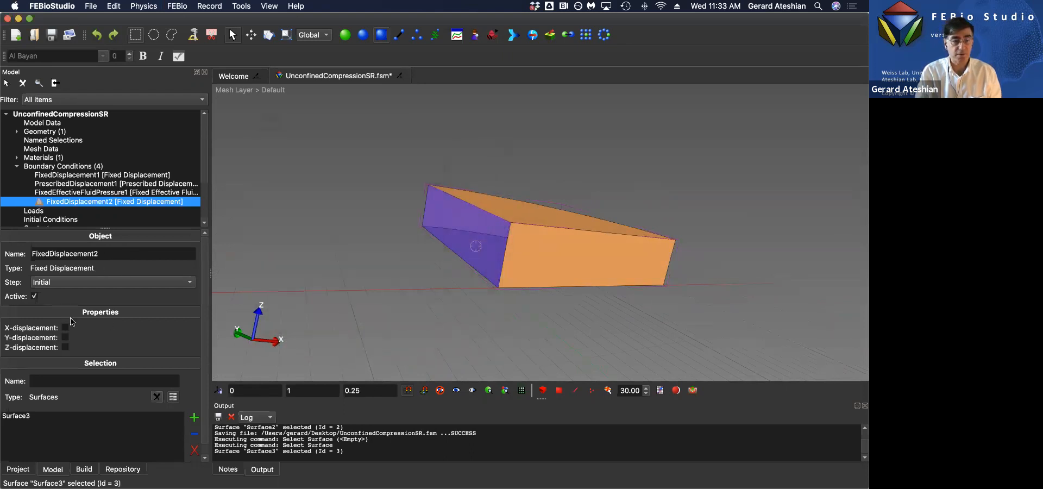
left_click(66, 328)
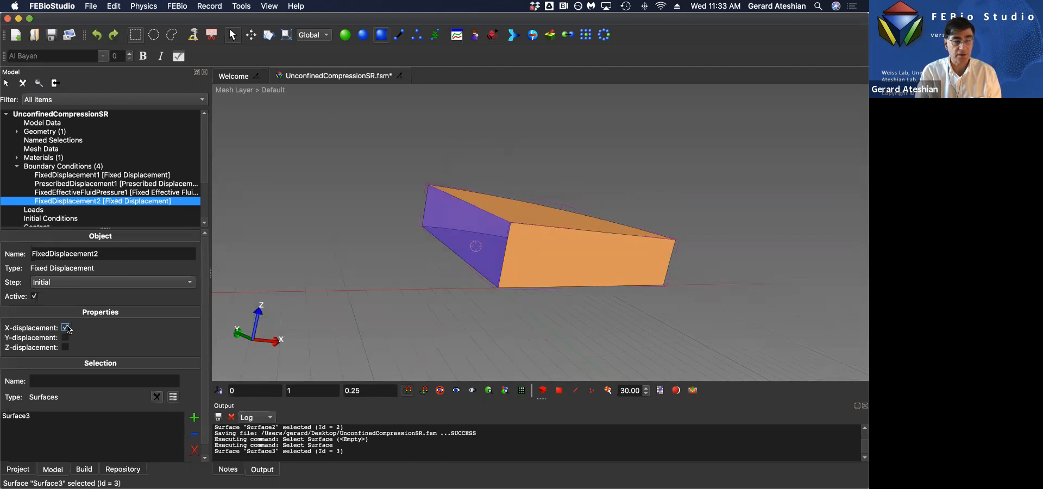
Step: Add a fixed displacement boundary condition to the planar face at y = 0, constraining the Y-displacement, and return to object selection
left_click(569, 263)
key("super+b")
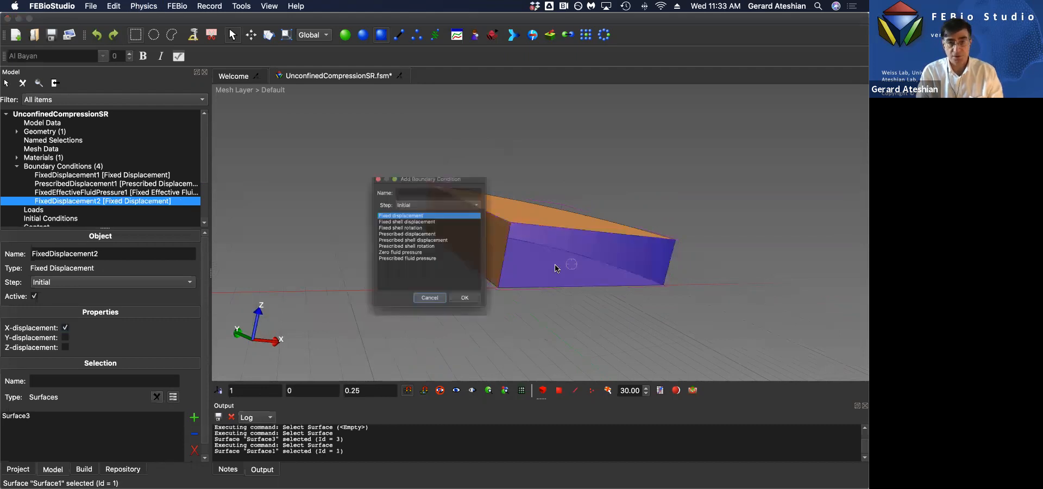
left_click(477, 317)
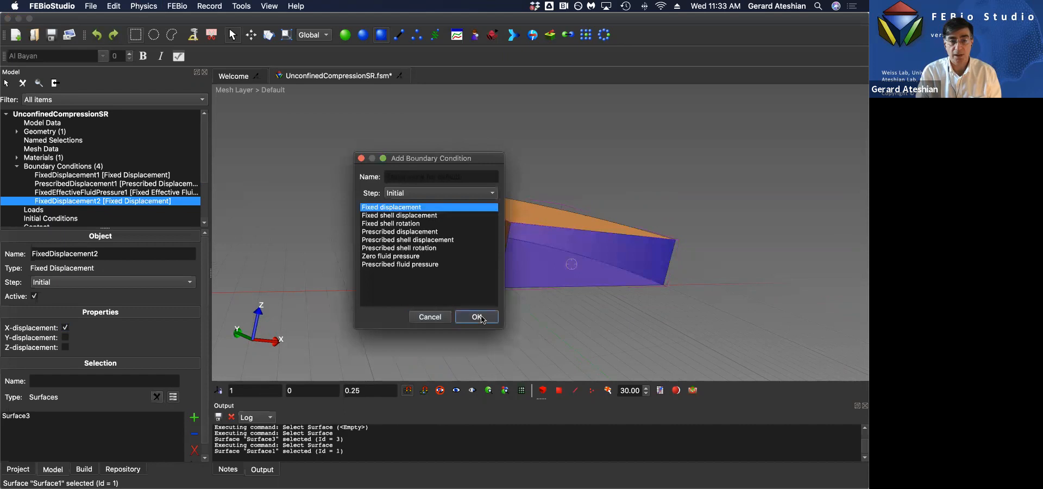
left_click(65, 337)
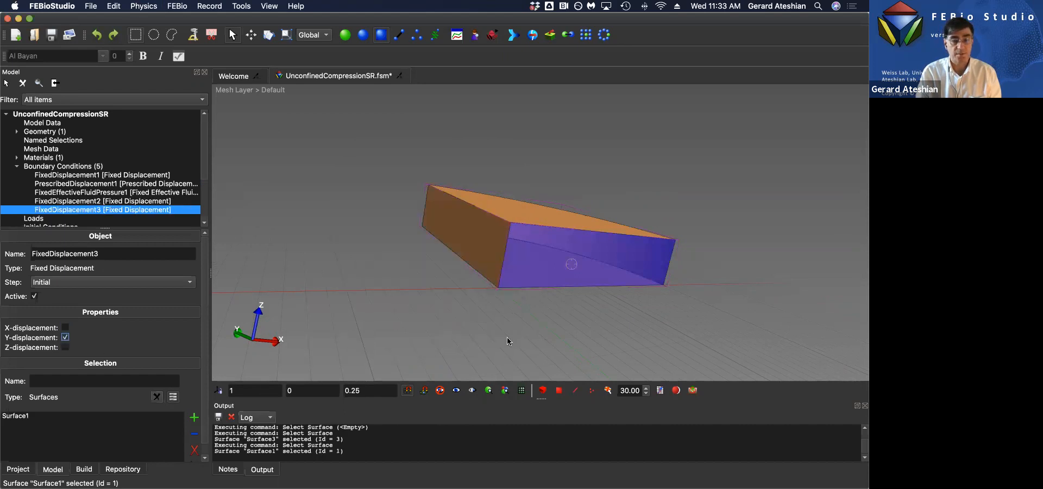
left_click(600, 307)
left_click_drag(598, 305, 537, 311)
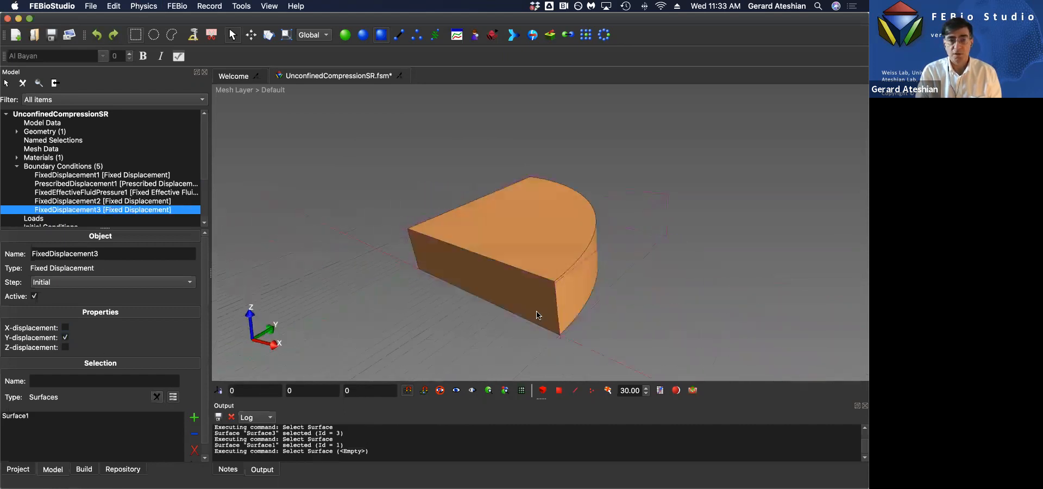
left_click(348, 37)
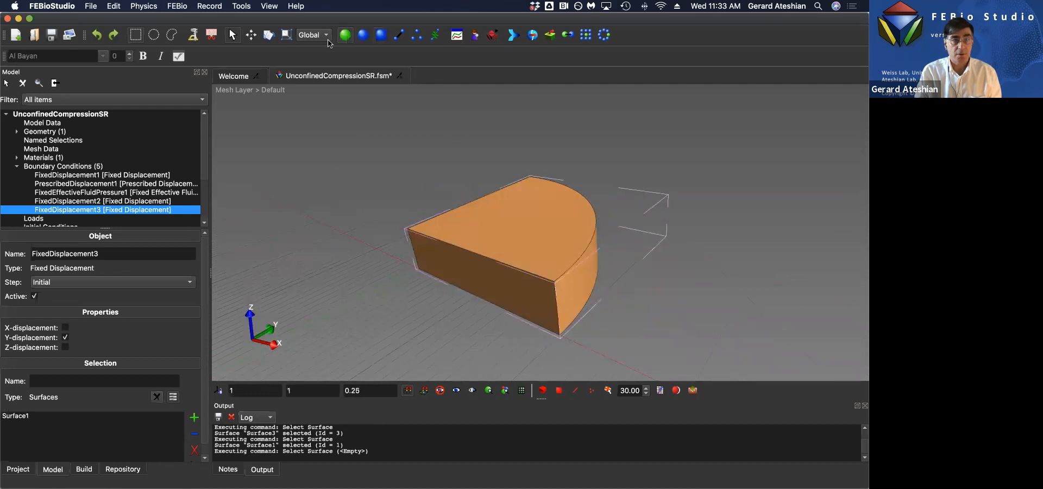
Step: Save the model and examine the prescribed displacement's load curve, including its end point, in the curve editor
left_click(50, 35)
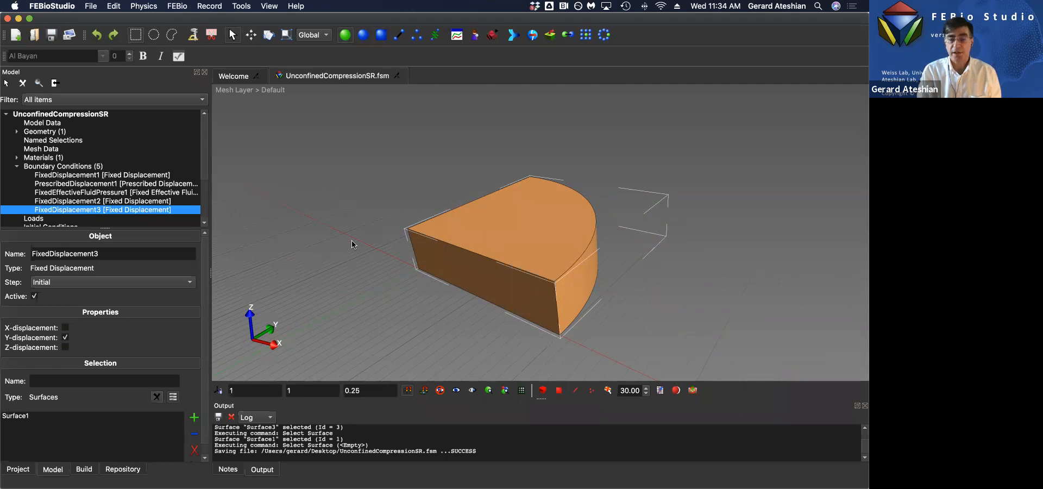
left_click(456, 34)
left_click(17, 93)
left_click(28, 102)
left_click(57, 111)
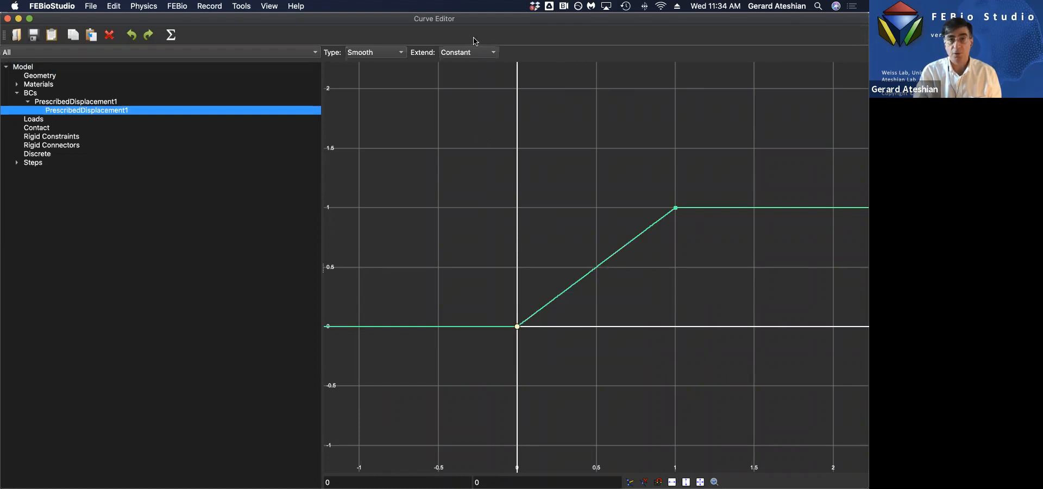
left_click(676, 208)
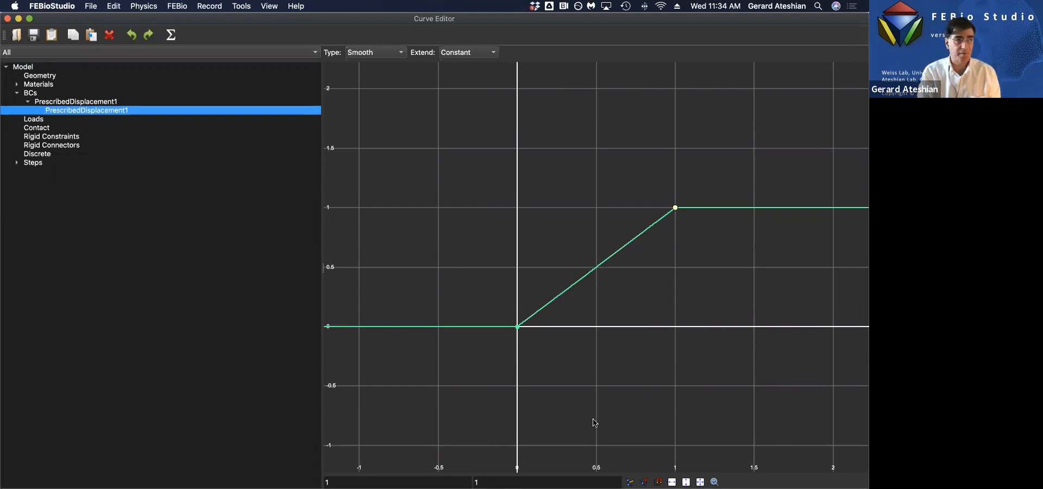
left_click(7, 19)
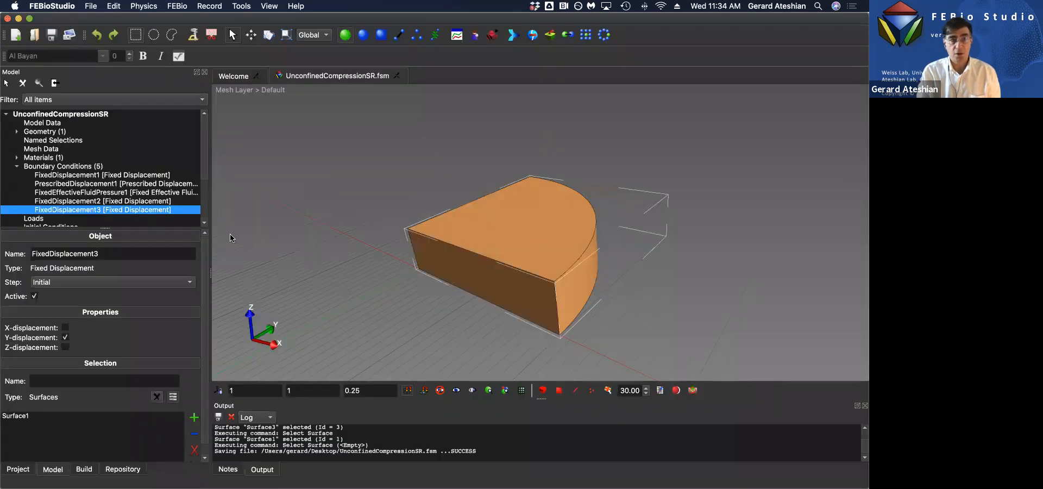
Step: Add a Biphasic analysis step after the Initial step
left_click(140, 6)
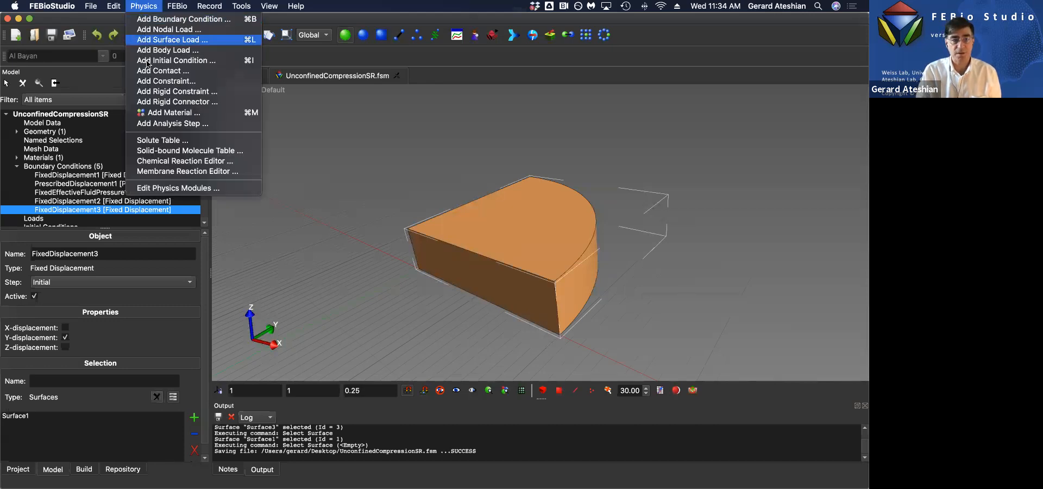
left_click(170, 125)
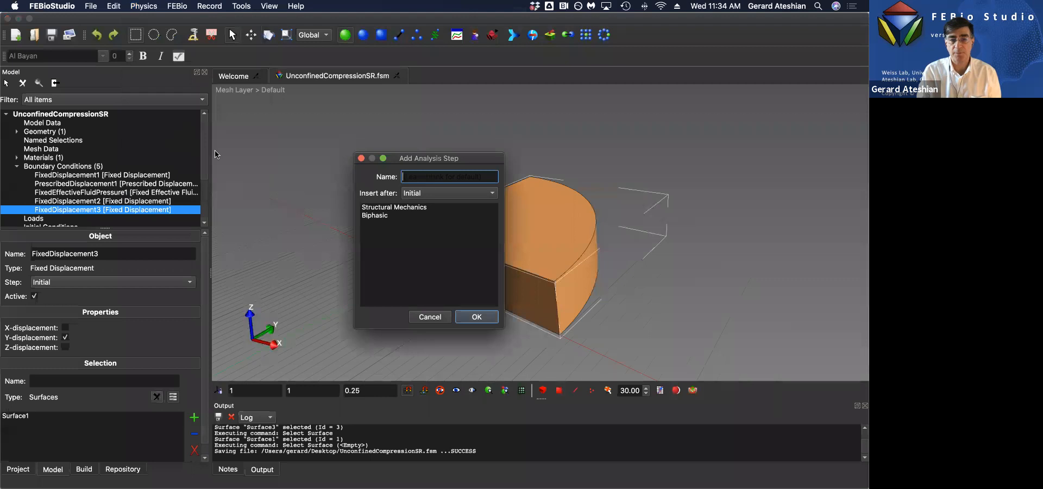
left_click(387, 215)
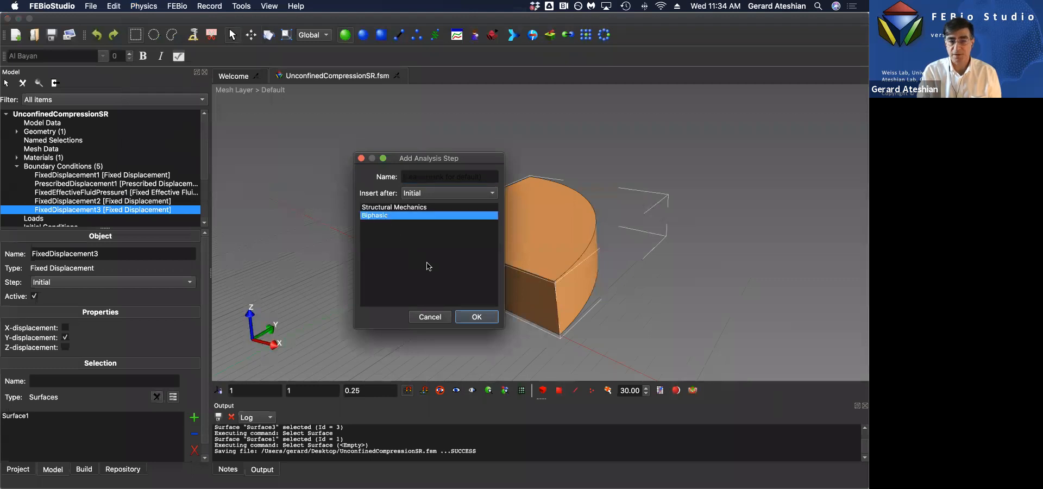
left_click(476, 317)
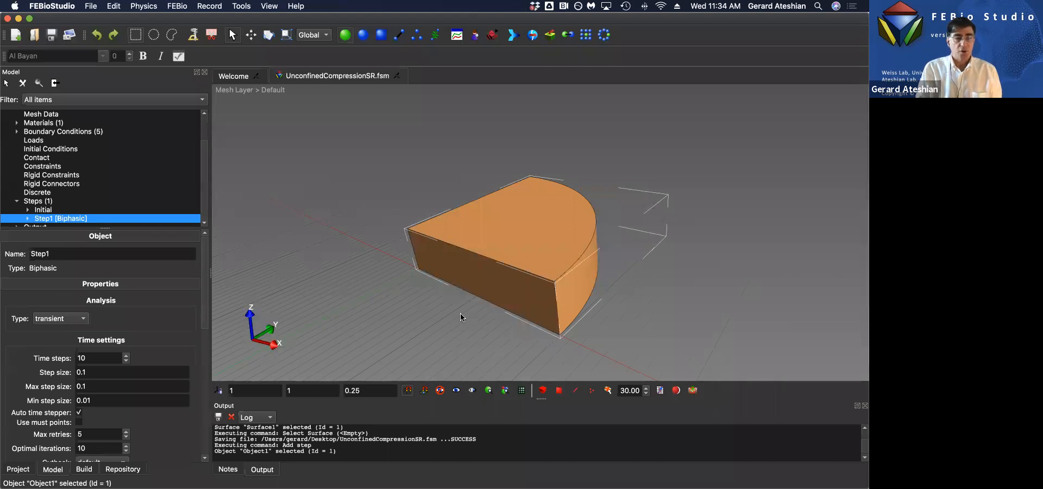
Step: Set the biphasic step's number of time steps to 500000 and enable the use of must points
left_click(89, 373)
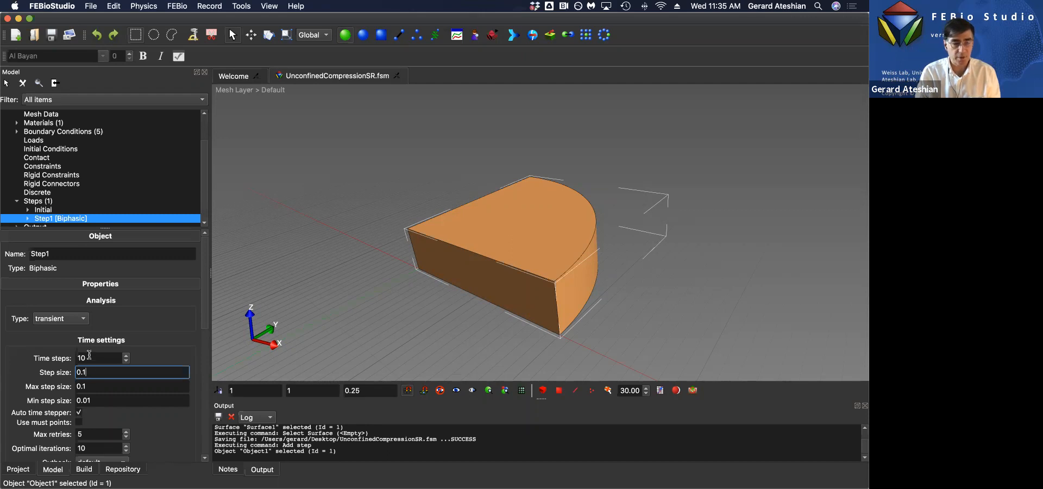
left_click(79, 359)
double_click(79, 358)
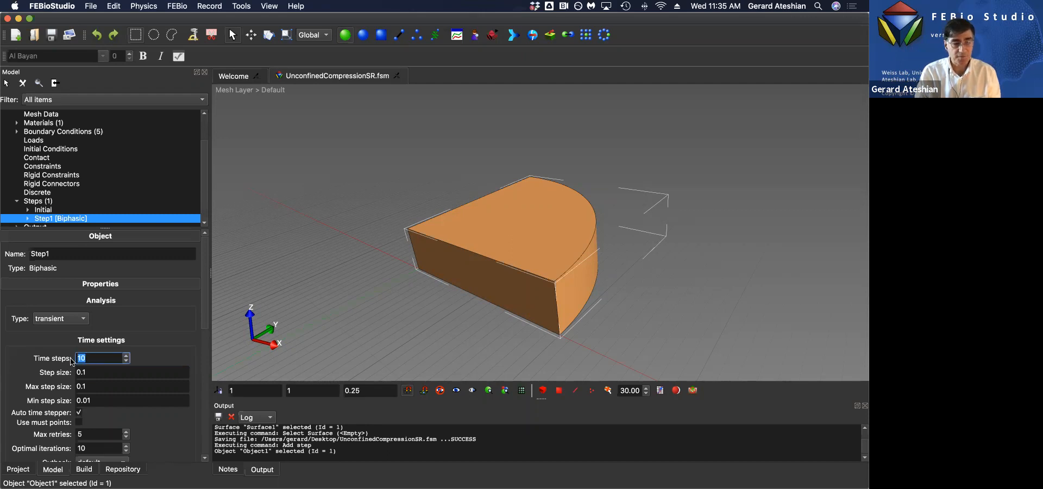
type("500")
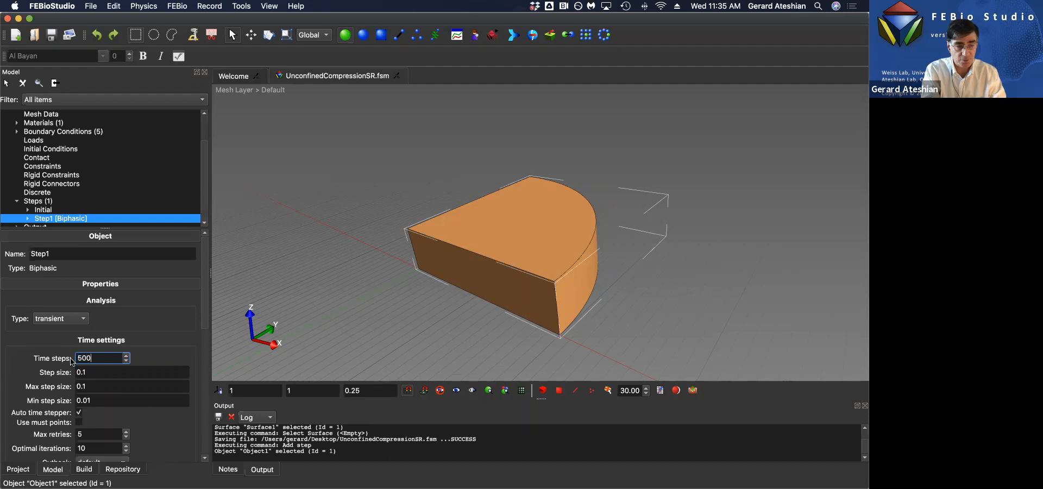
type("000")
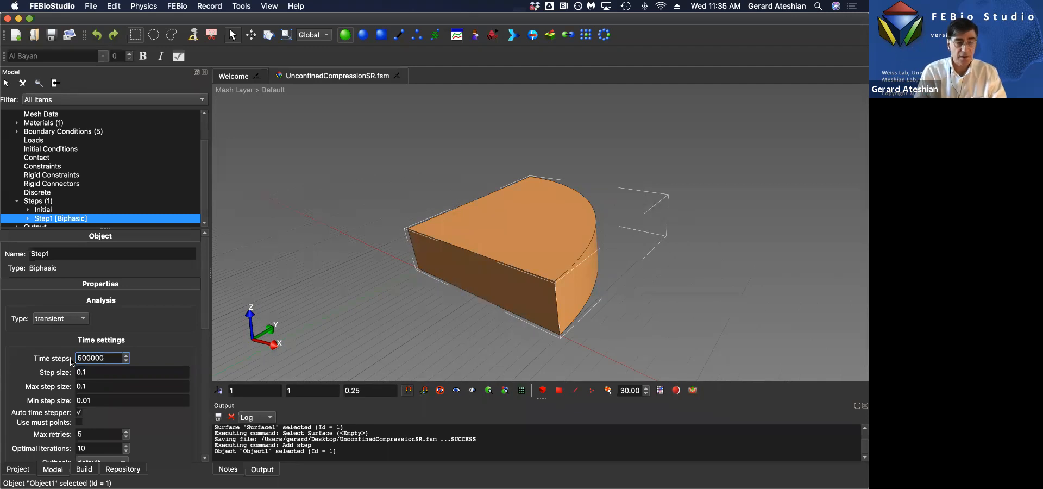
left_click(94, 373)
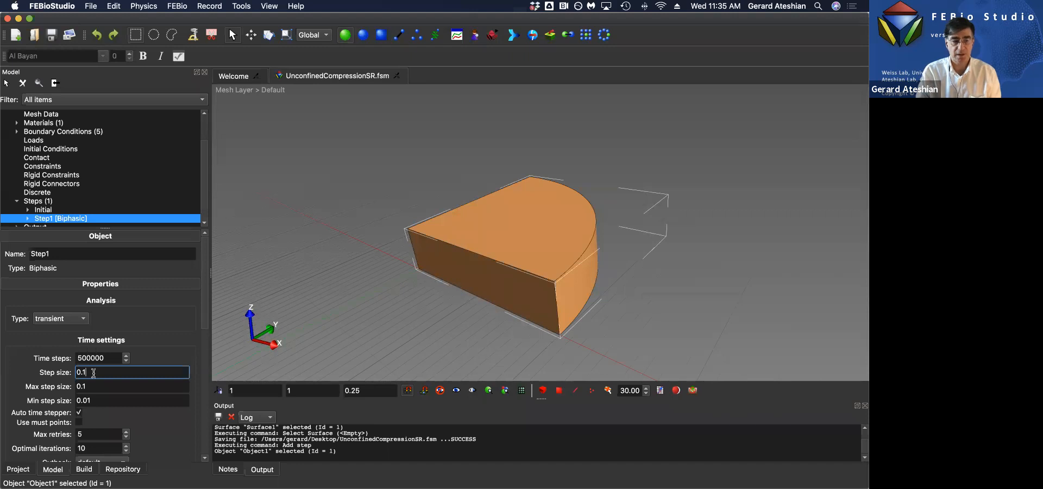
left_click(96, 387)
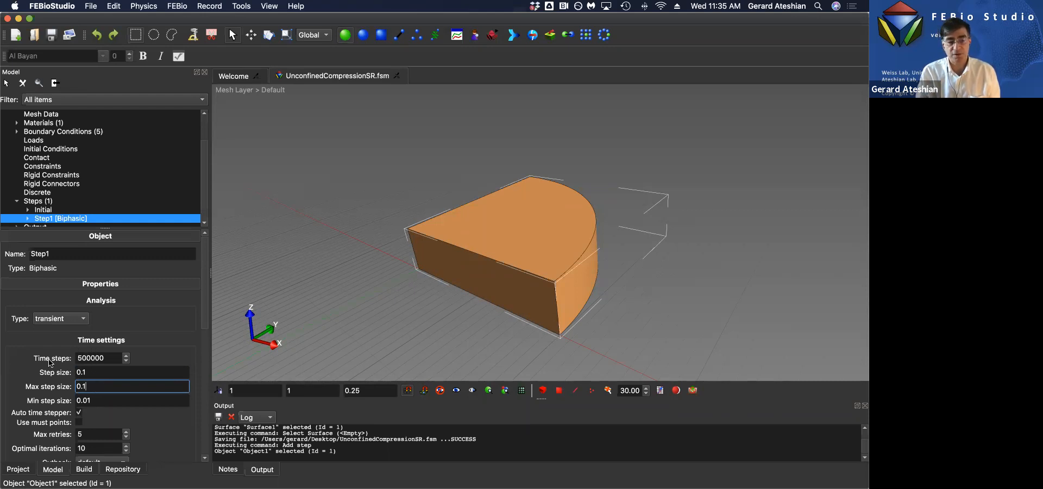
left_click(80, 422)
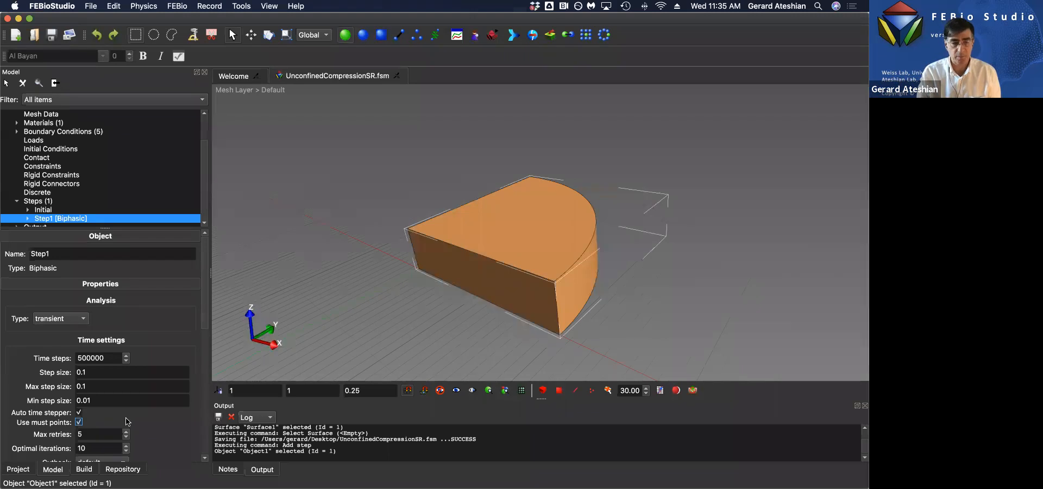
Step: Set the linear solver's matrix symmetry to non-symmetric for the biphasic step
left_click_drag(206, 317, 205, 391)
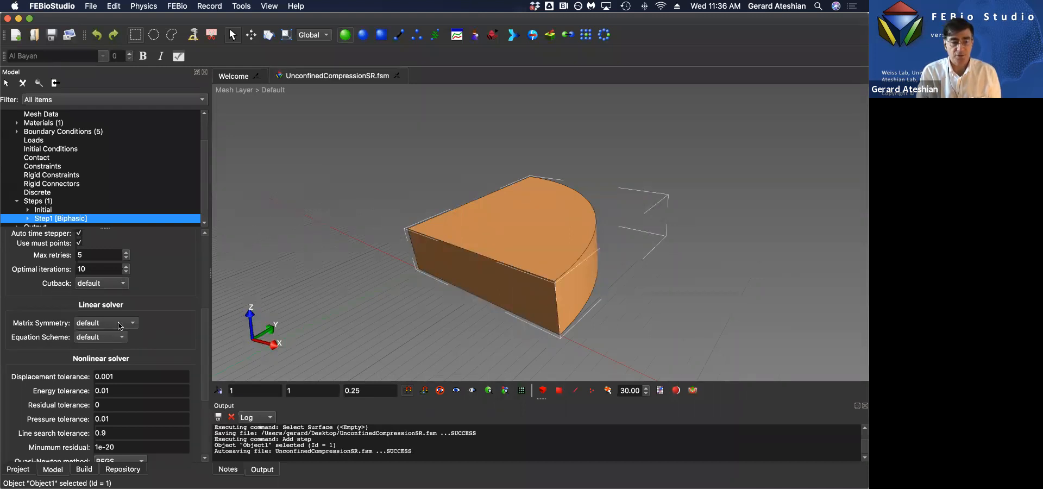
left_click(120, 326)
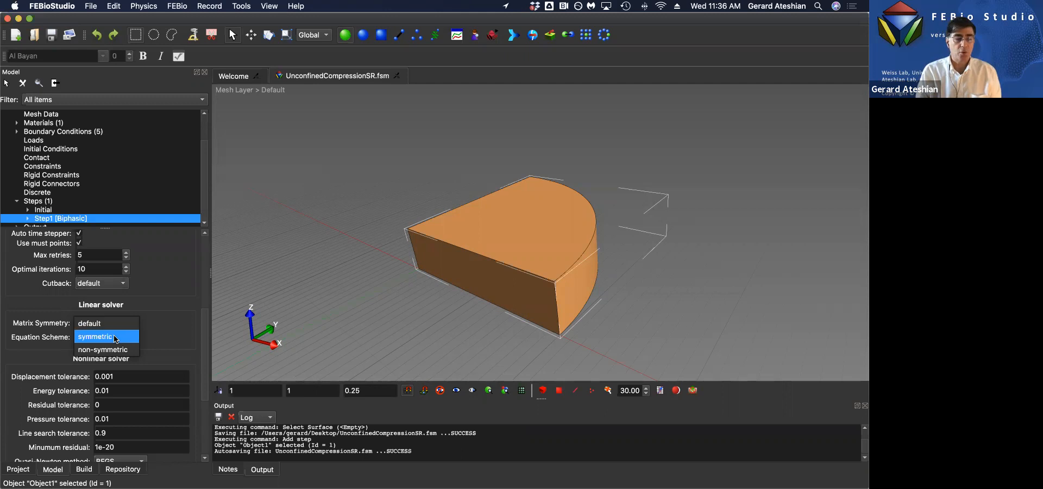
left_click(114, 350)
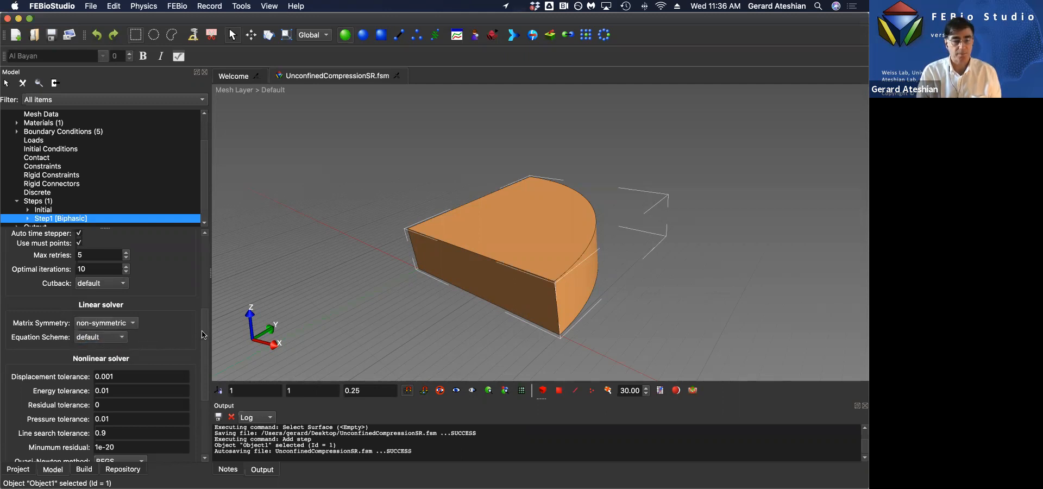
Step: Change the nonlinear solver's quasi-Newton method to BROYDEN and save the model
scroll(202, 361, "down", 3)
scroll(202, 361, "down", 6)
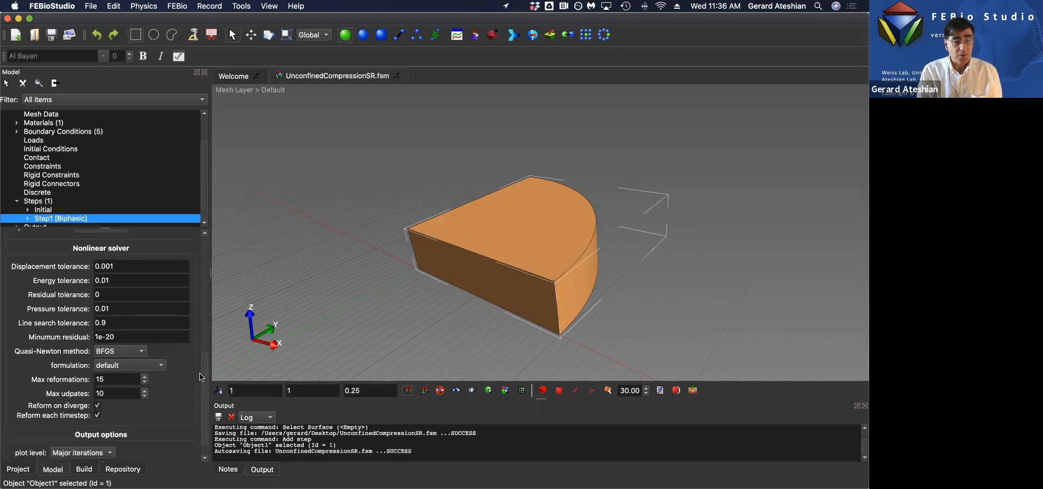
scroll(201, 371, "up", 2)
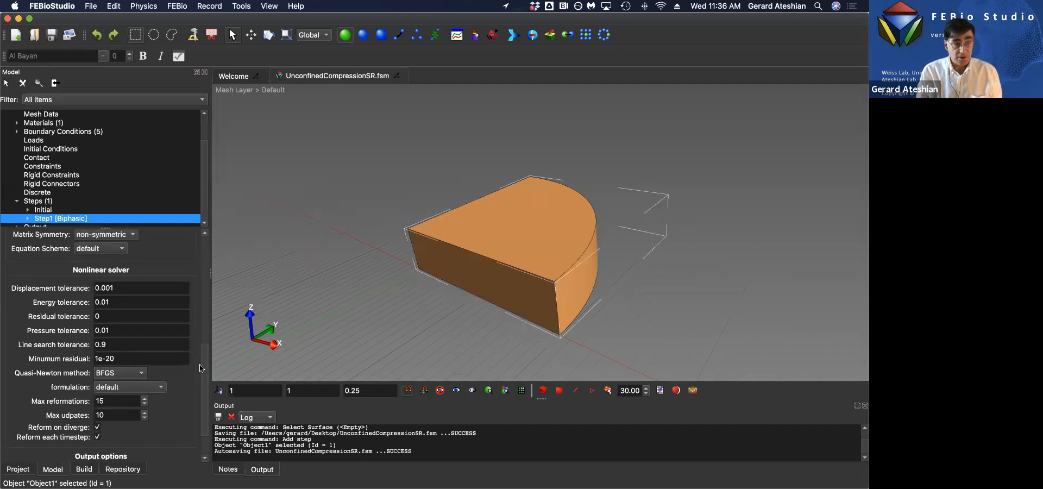
left_click(111, 373)
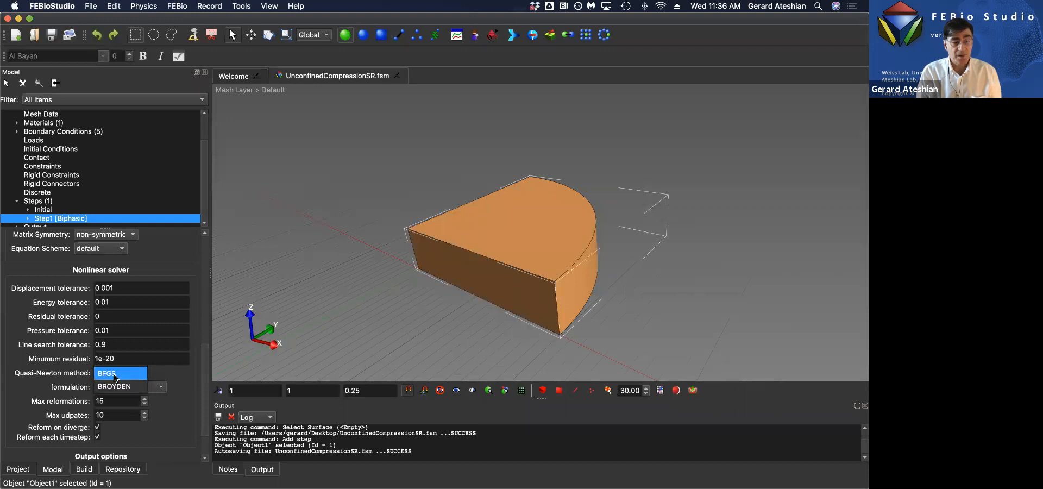
left_click(114, 385)
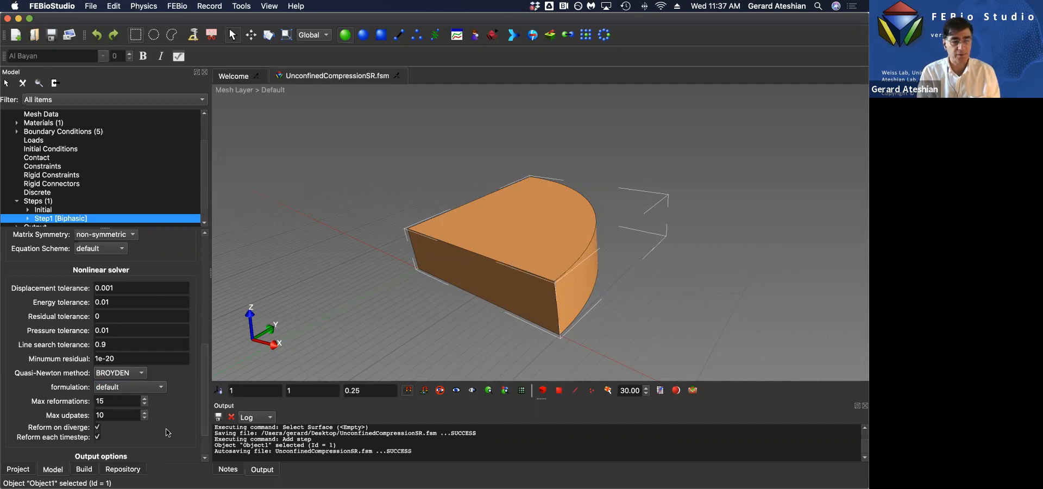
key("super+s")
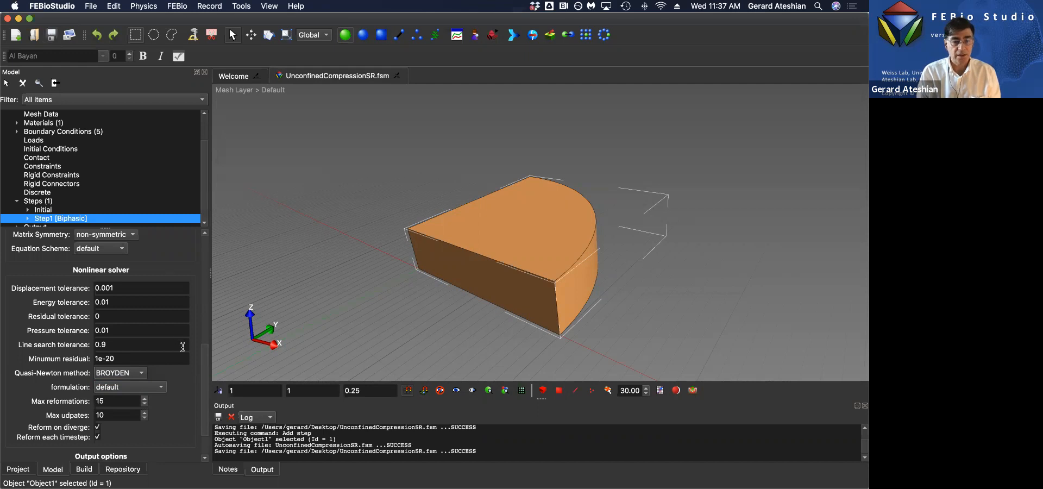
Step: In the curve editor, set the value of Step1's must point curve at time 1 to 0.1
left_click_drag(207, 346, 208, 276)
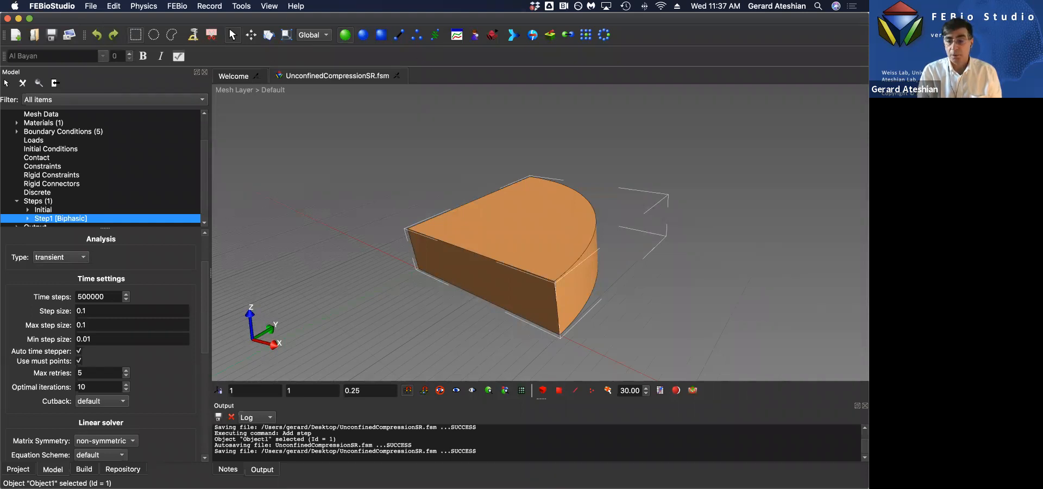
left_click(458, 34)
left_click(17, 146)
left_click(27, 163)
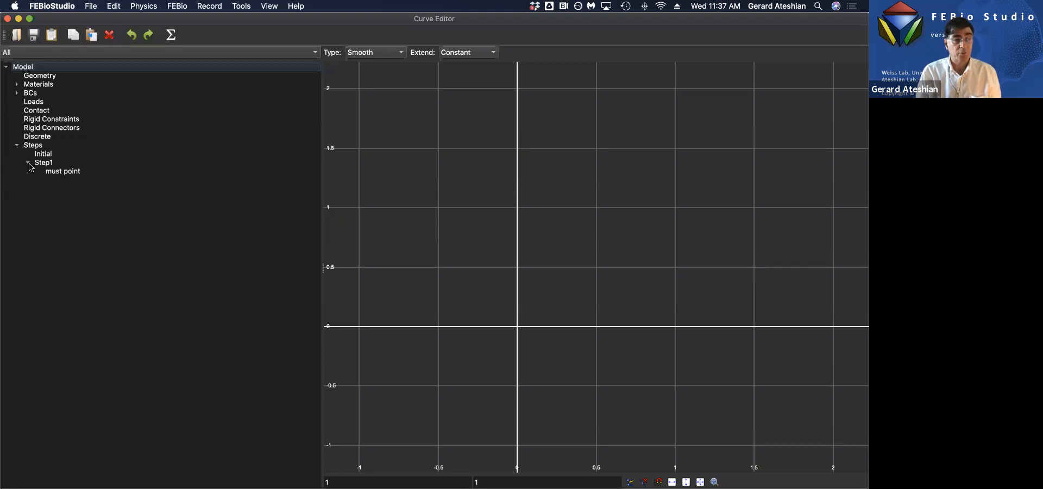
left_click(54, 173)
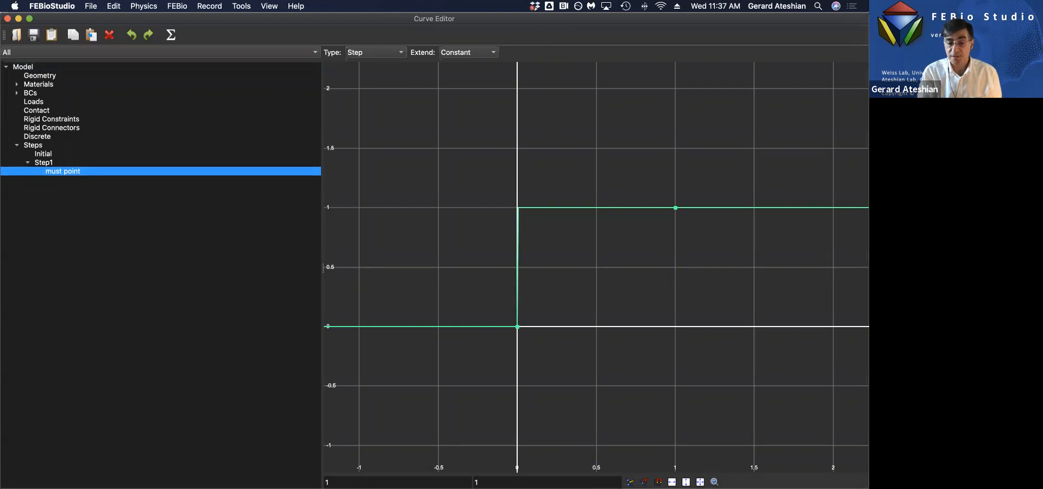
left_click(676, 207)
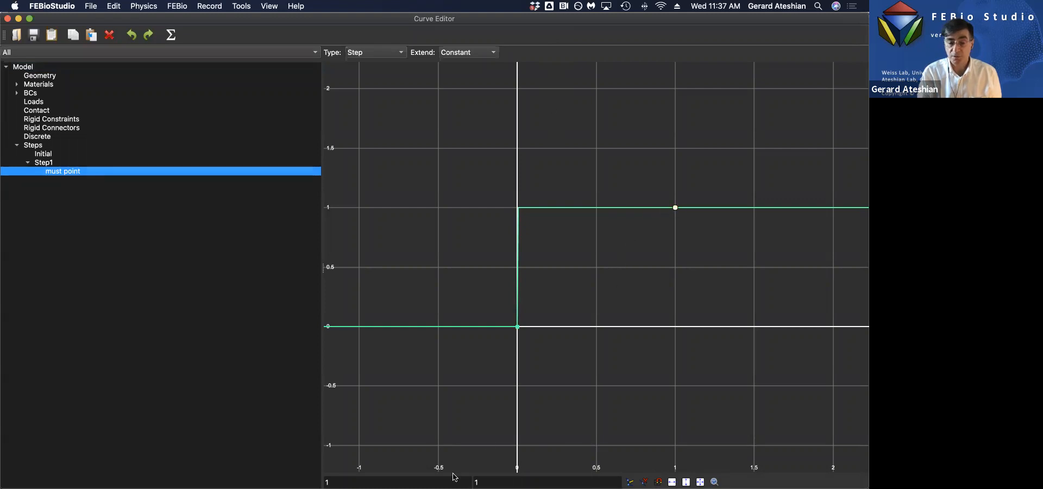
left_click(481, 482)
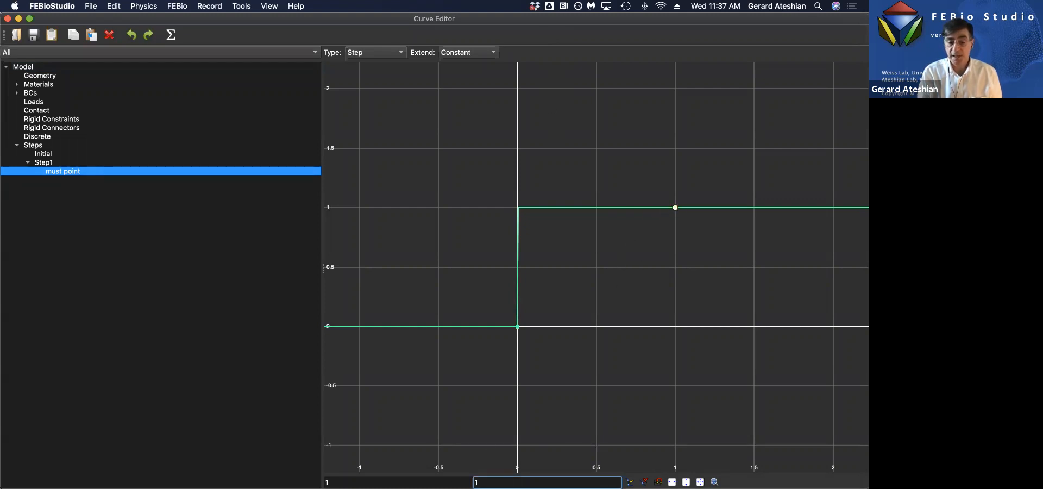
left_click(444, 482)
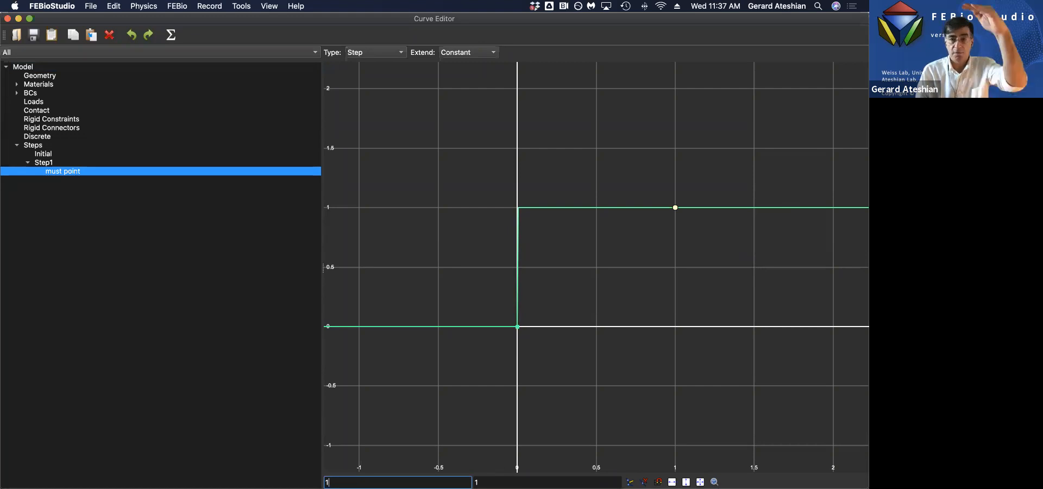
key("Tab")
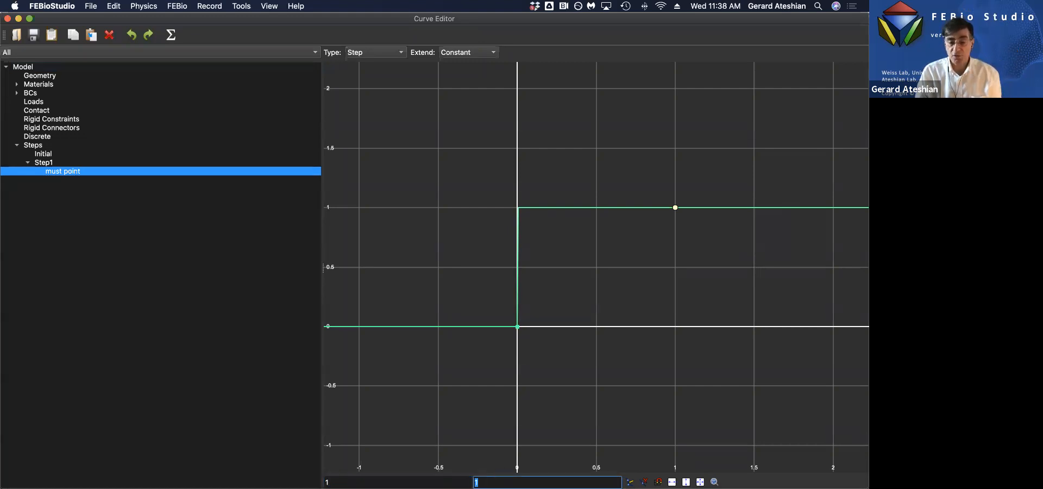
type("0.1")
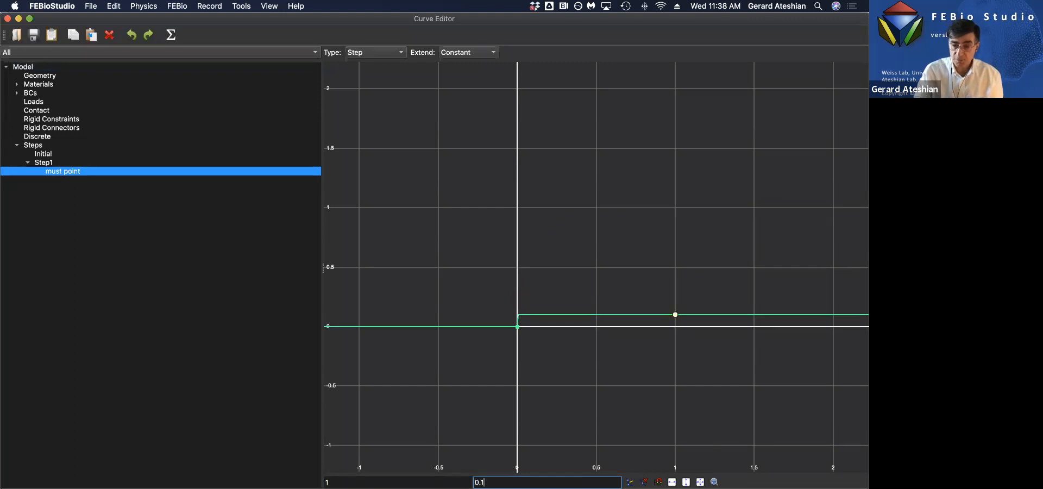
key("Tab")
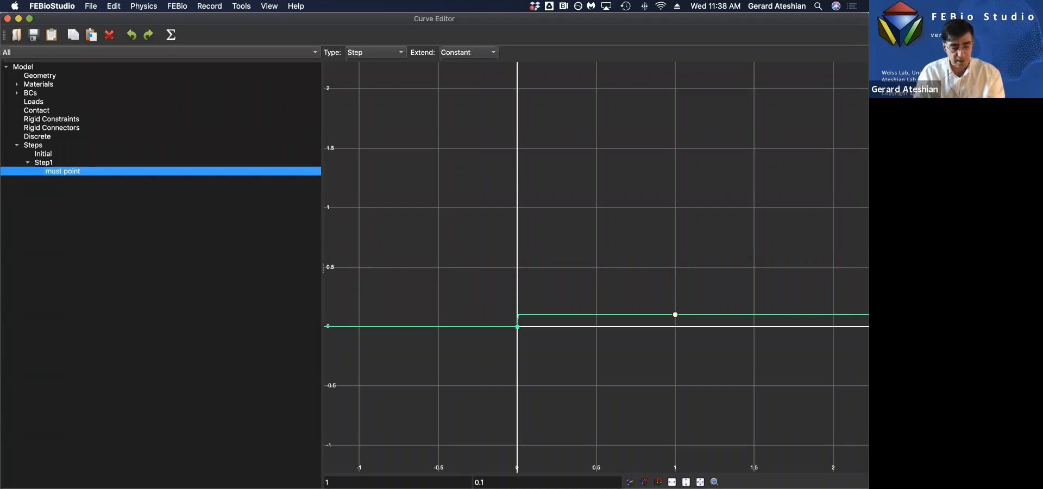
Step: Add a point to the must point curve at time 2 with value 0.1, and reselect the point at time 1
left_click(833, 315)
left_click_drag(374, 482, 324, 481)
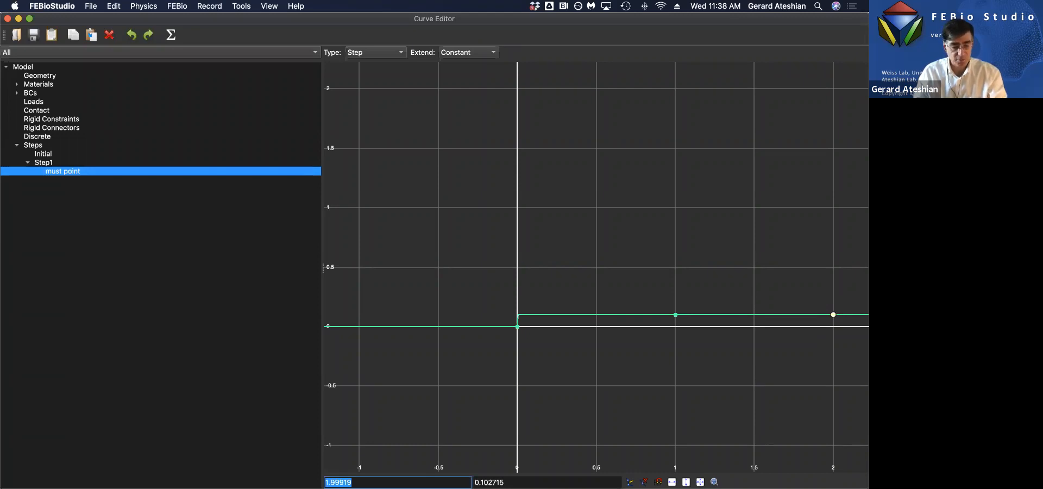
type("2")
left_click_drag(504, 482, 484, 482)
key("BackSpace")
key("Return")
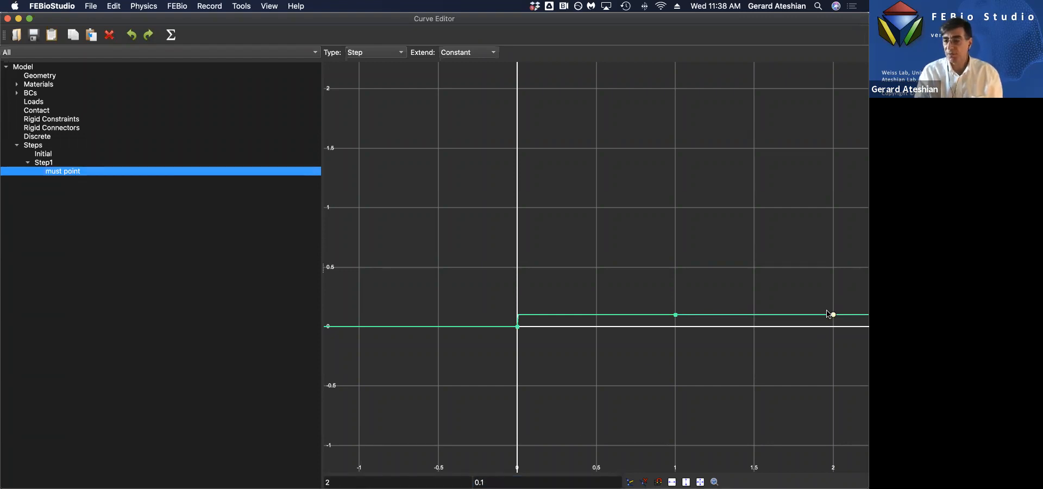
left_click(675, 316)
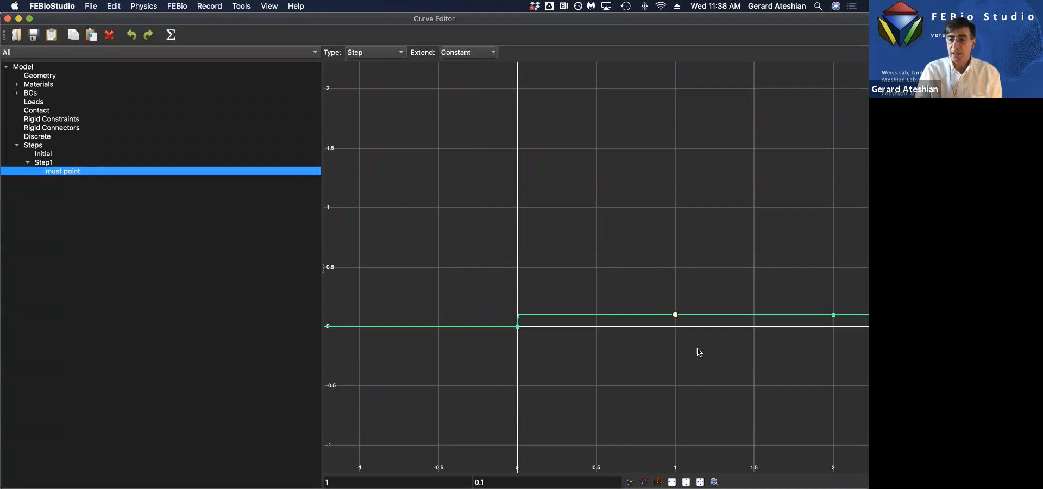
Step: Add a point at about time 2.74 with value 0.70 to the must point curve and change the curve type to Linear
left_click_drag(831, 305, 614, 249)
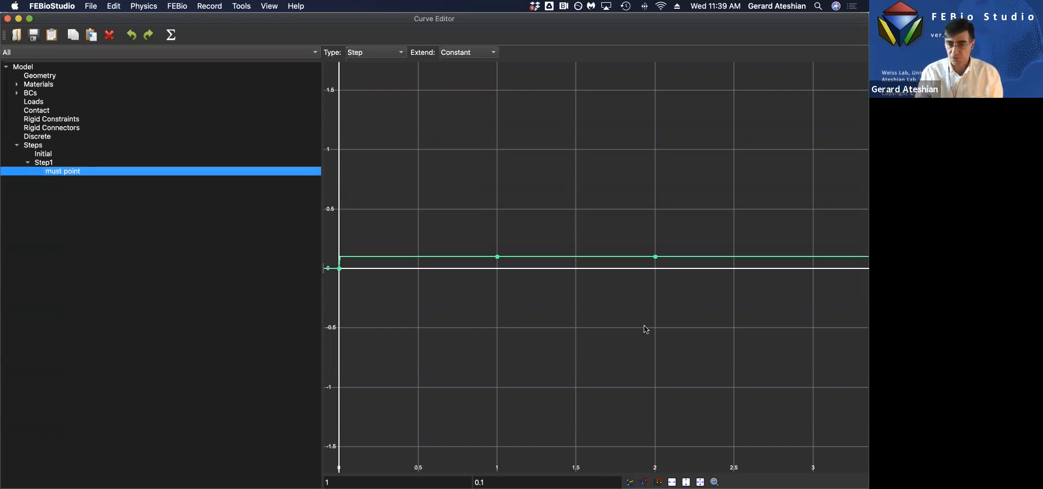
left_click(773, 186)
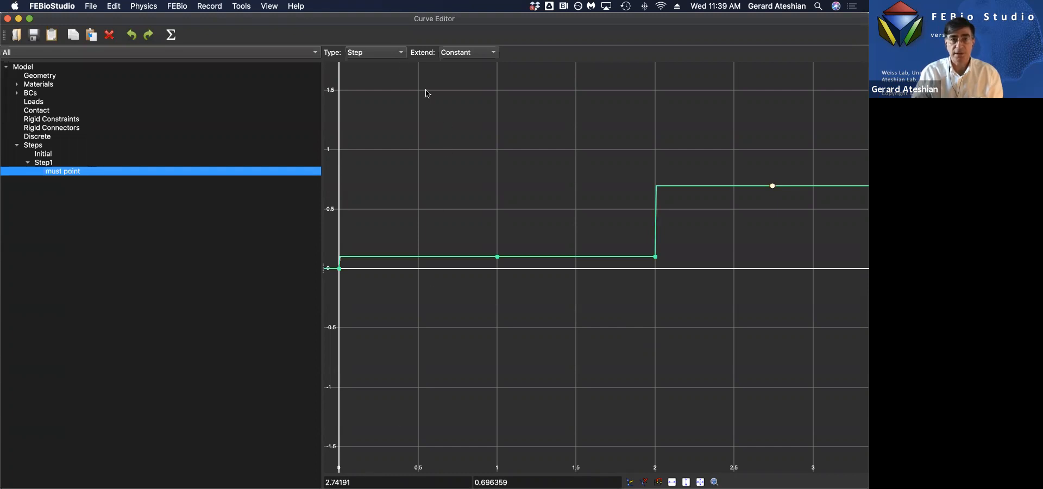
left_click(387, 52)
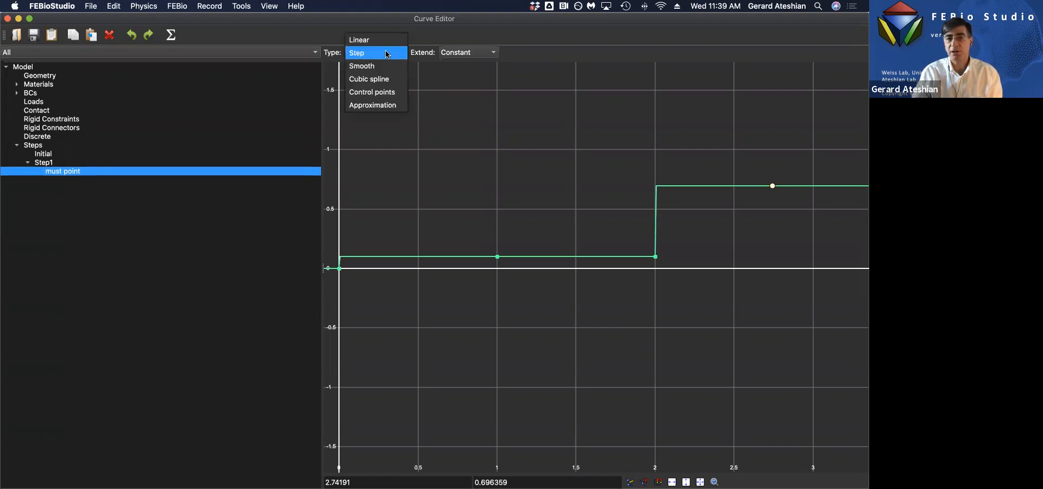
left_click(388, 40)
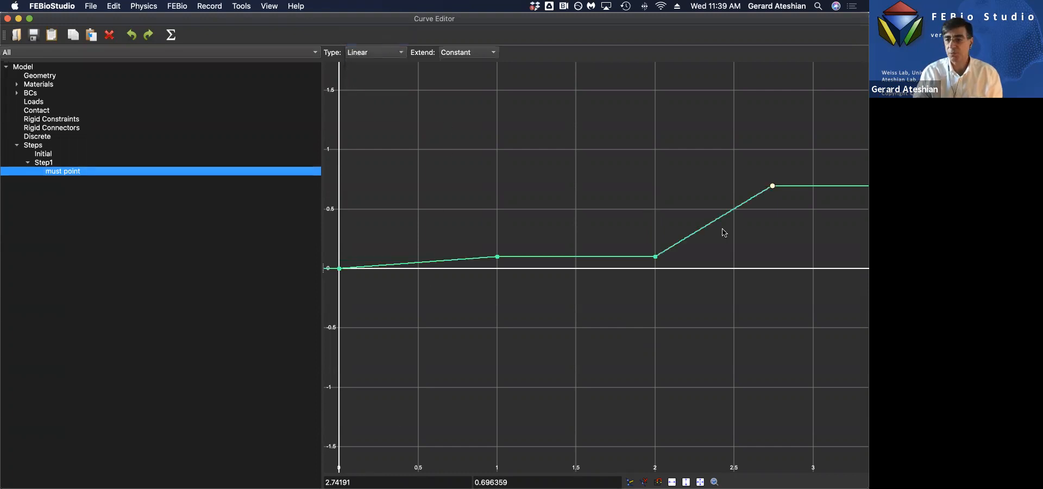
left_click_drag(352, 482, 322, 482)
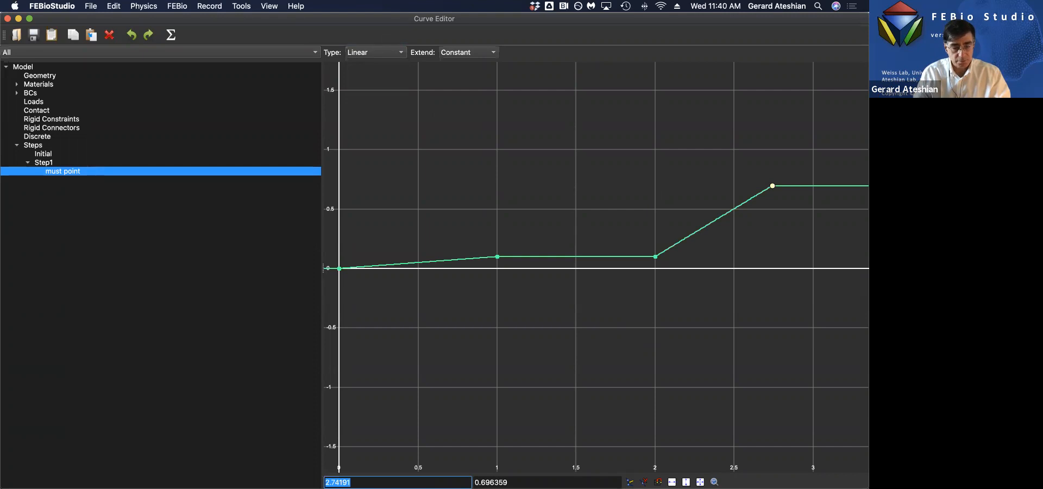
left_click(382, 337)
left_click(773, 187)
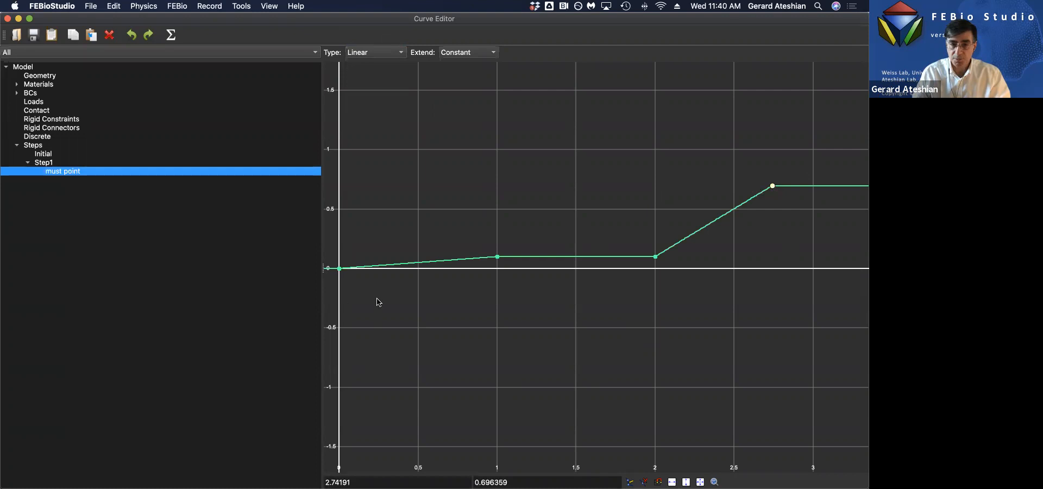
Step: Set the value of the must point curve's point at time 0 to 0.1
left_click(339, 269)
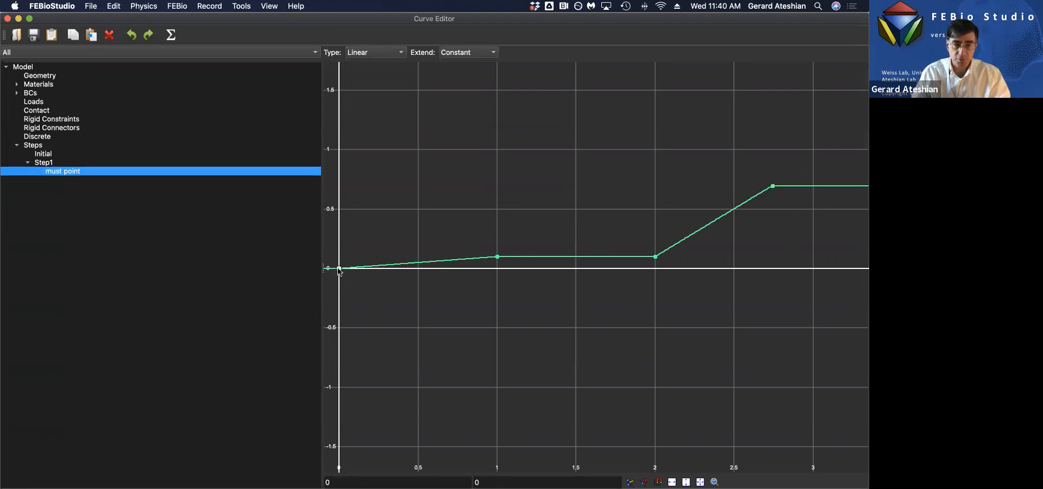
left_click(479, 482)
type(".1")
key("Return")
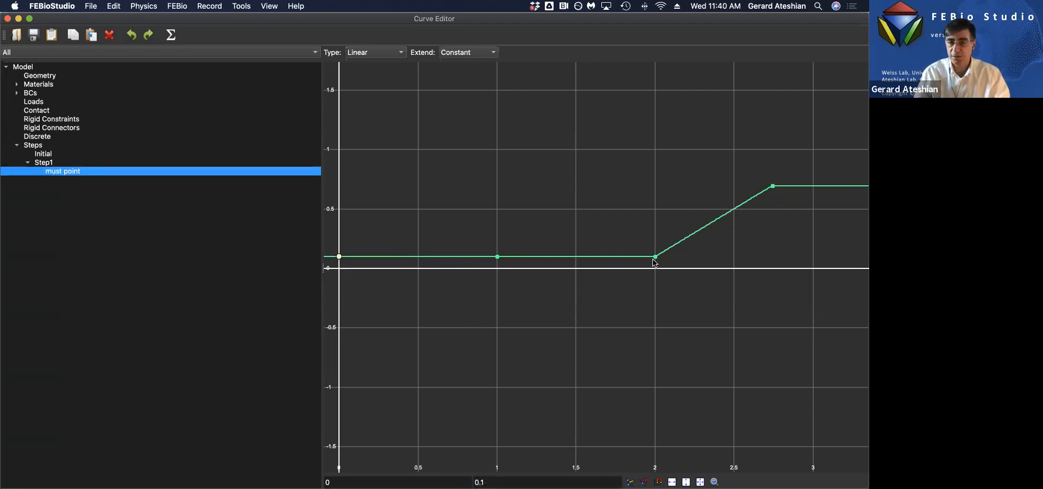
Step: Set the last point of the must point curve to time 1e5 and value 1e4, and fit the whole curve in view
left_click(773, 186)
double_click(374, 482)
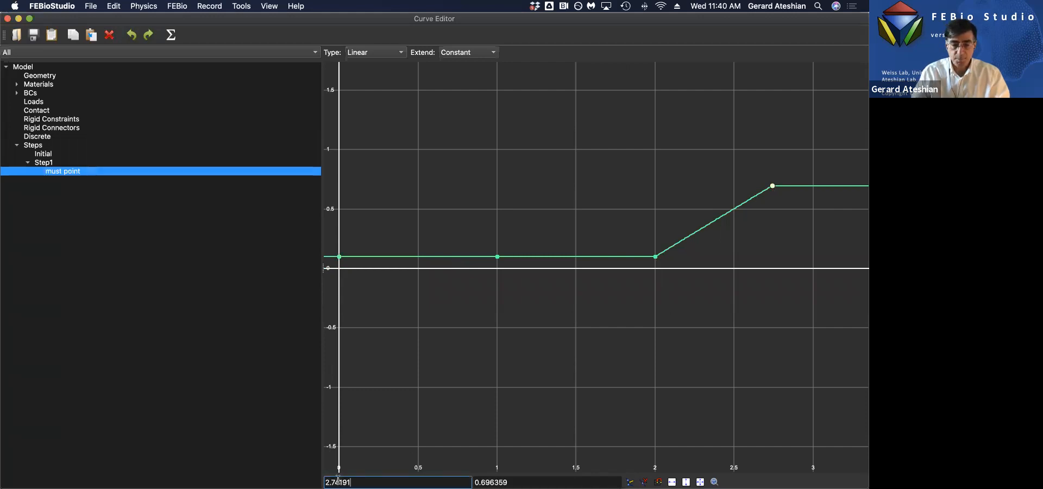
type("1e5")
key("Return")
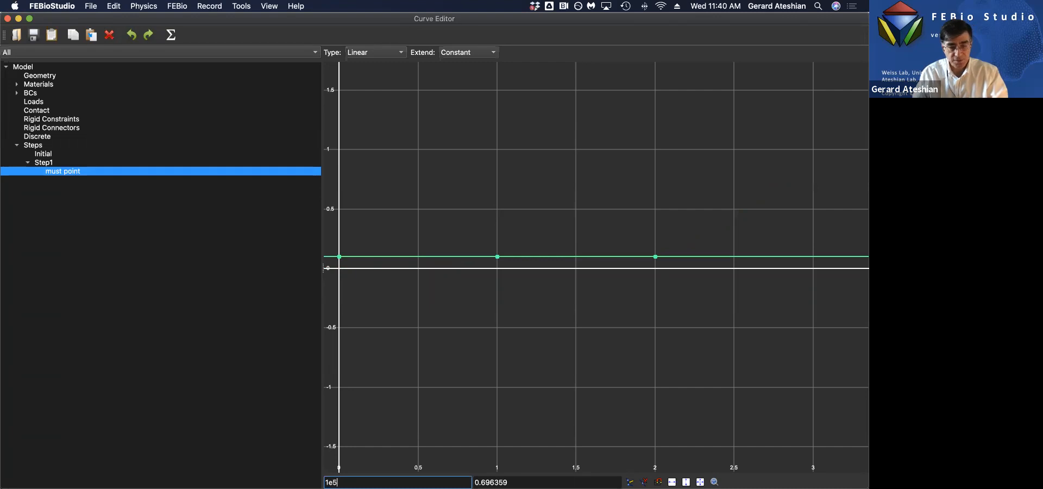
key("Tab")
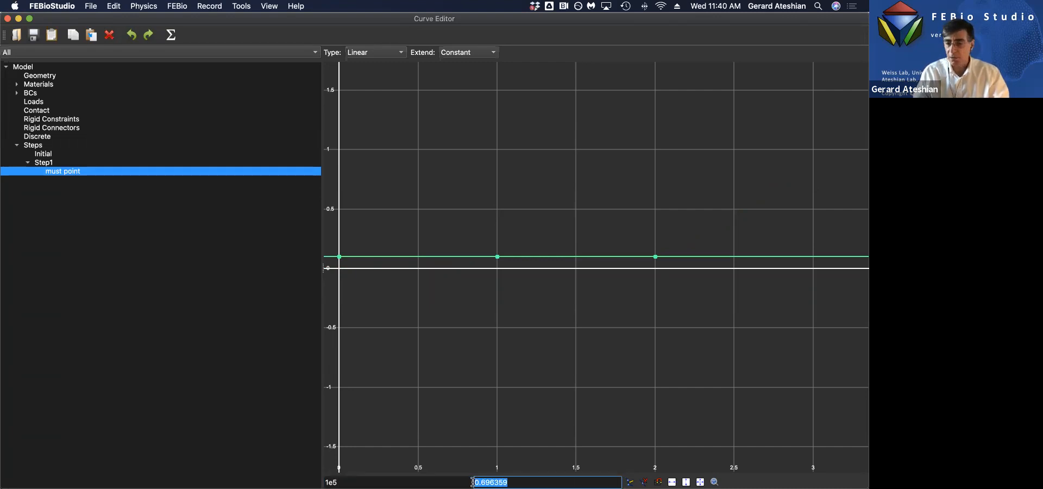
type("1")
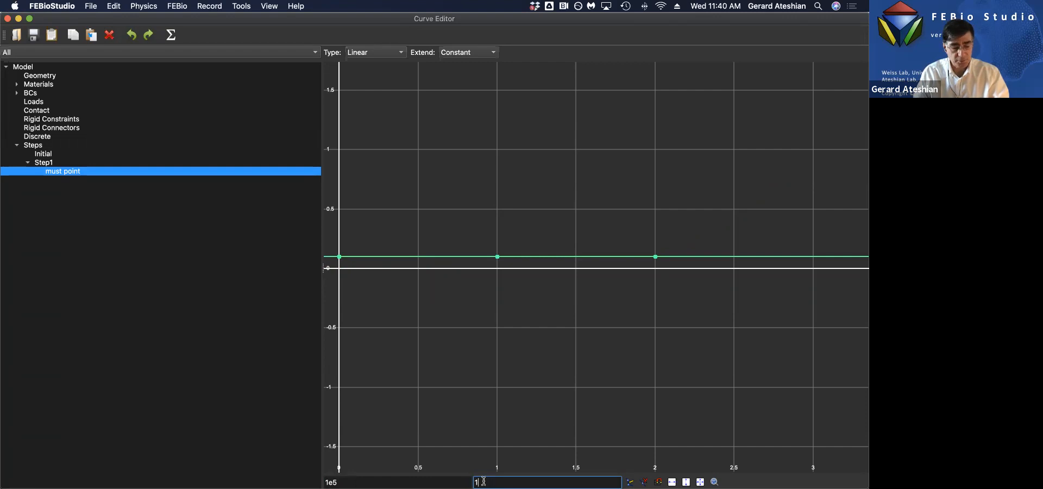
type("e4")
key("Return")
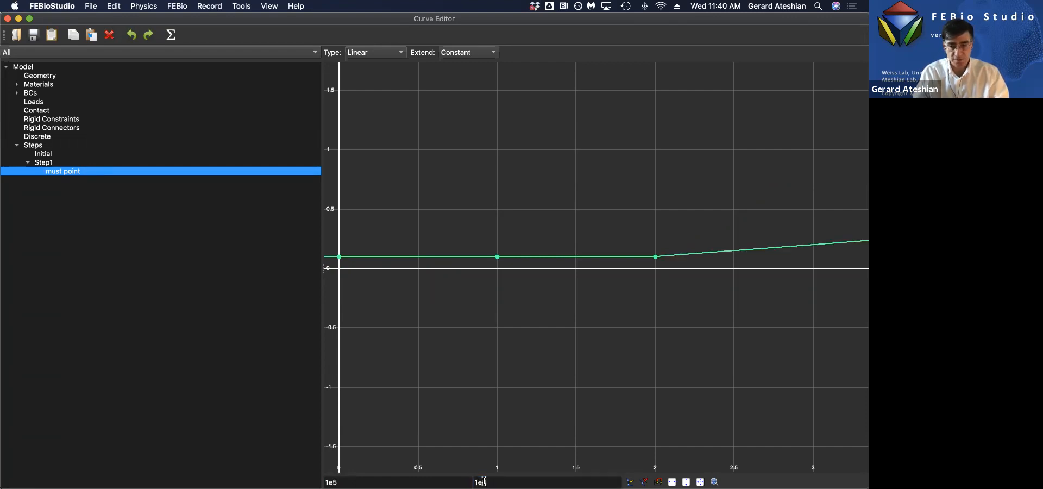
left_click(701, 482)
scroll(661, 395, "down", 9)
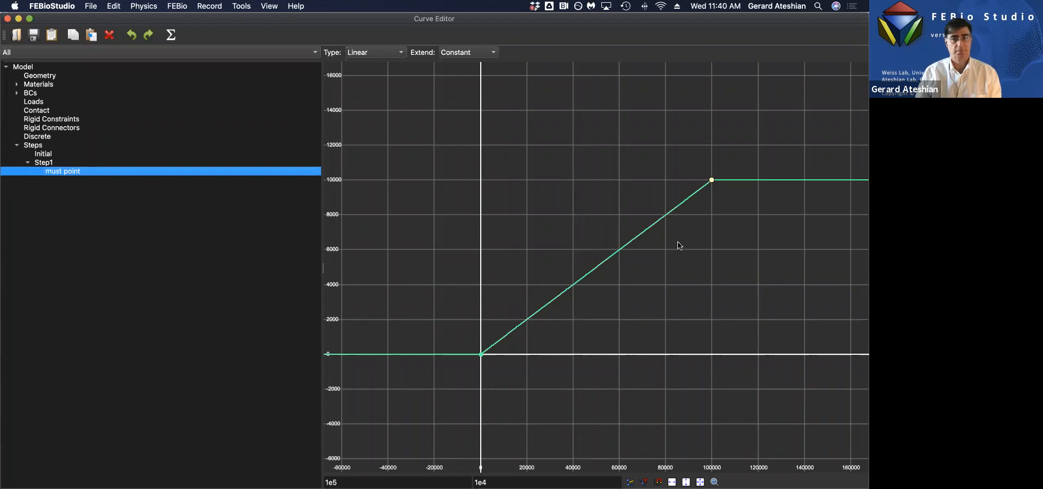
Step: Save the model and run it as job UnconfinedCompressionSR with the FEBio 3.0 launch configuration
left_click(7, 19)
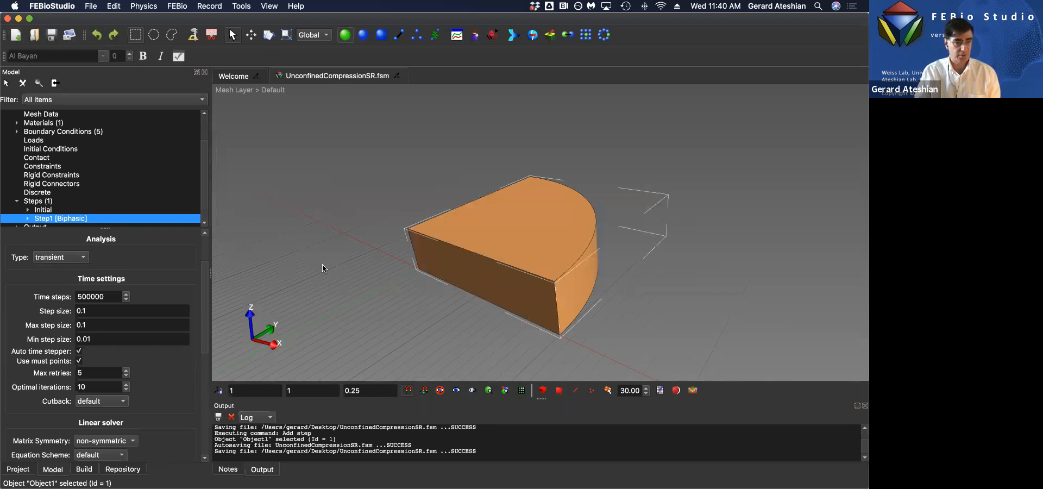
left_click(51, 36)
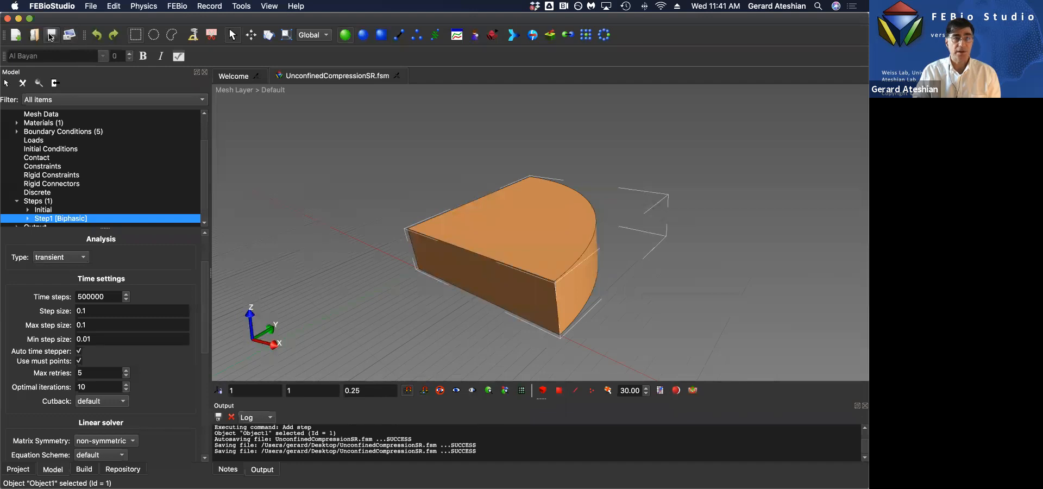
left_click(179, 7)
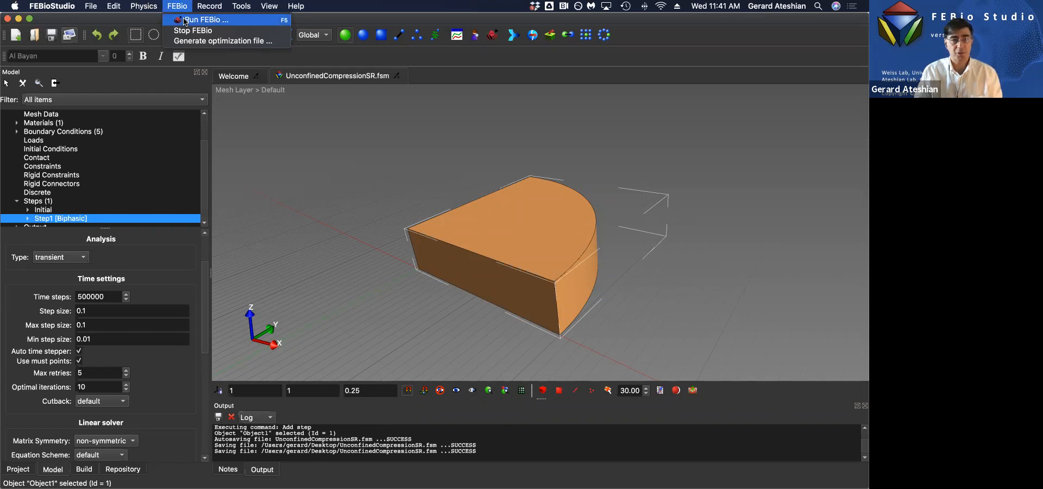
left_click(201, 20)
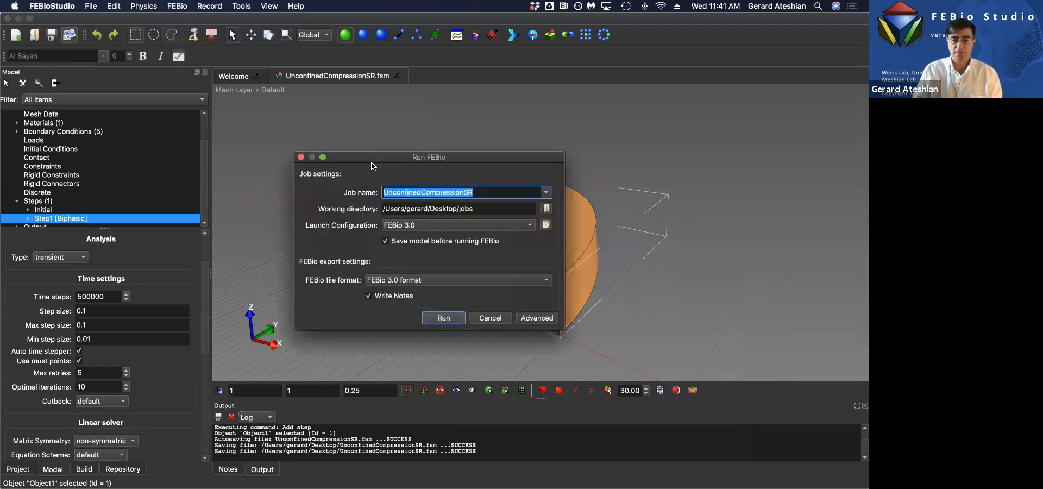
left_click(444, 317)
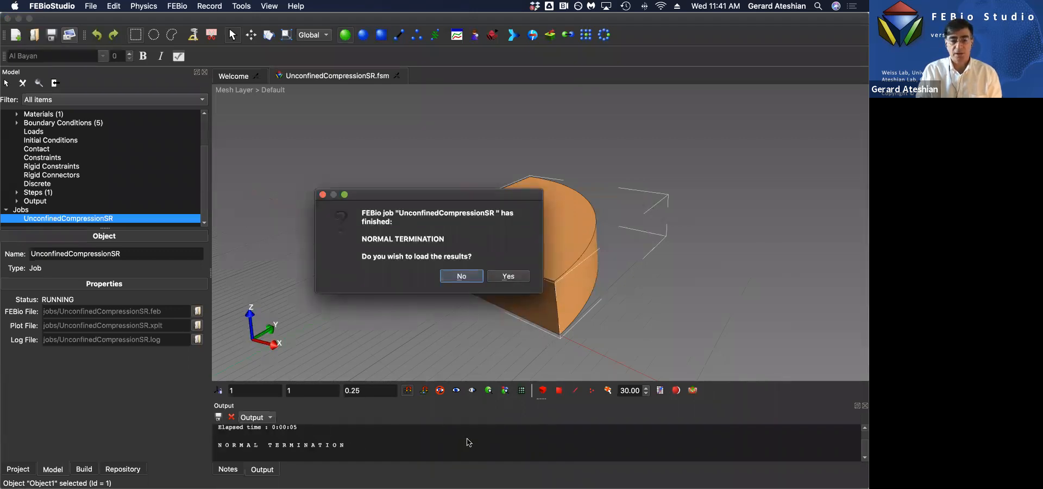
Step: Load the finished job's results and color the model by effective fluid pressure
left_click(509, 277)
left_click_drag(418, 331, 412, 277)
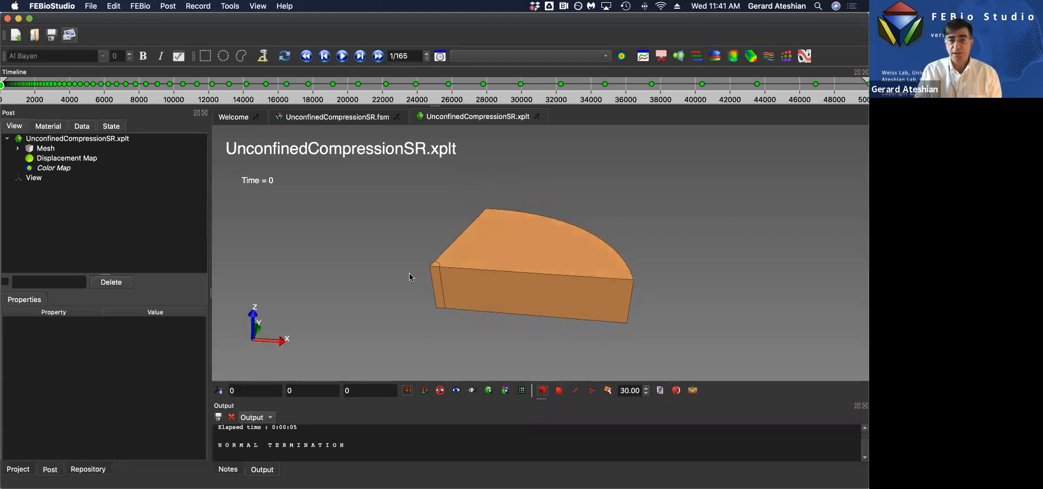
left_click(498, 58)
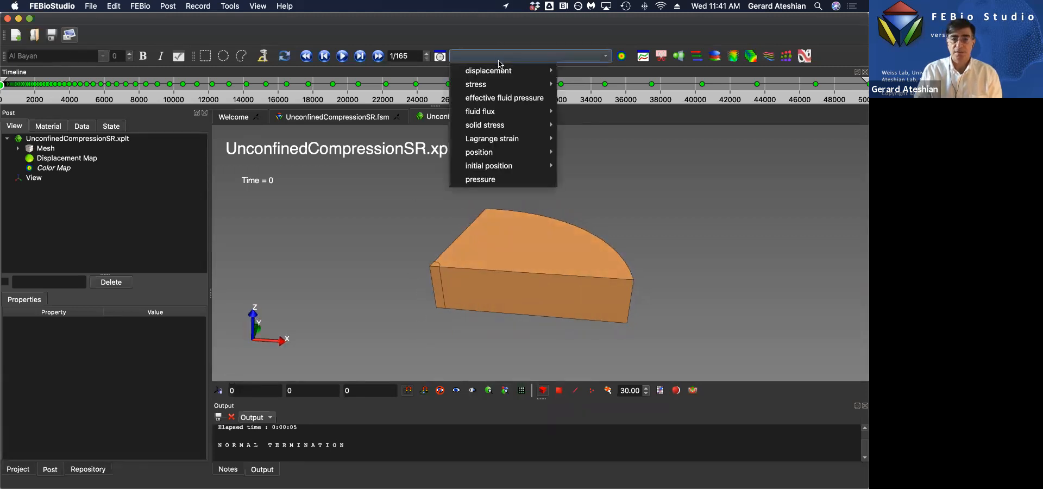
left_click(505, 98)
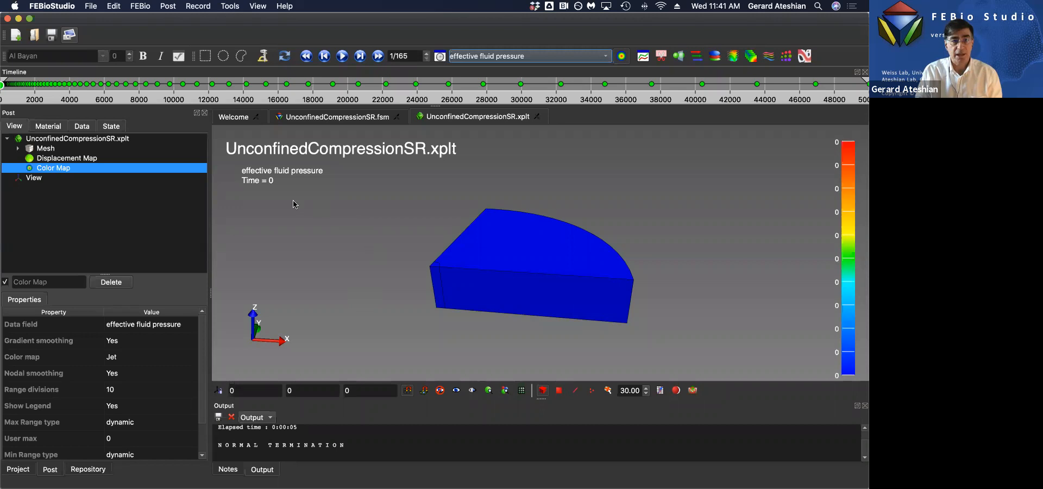
Step: Examine the effective fluid pressure distribution state by state from the start through the compression ramp up to time 1
left_click(359, 57)
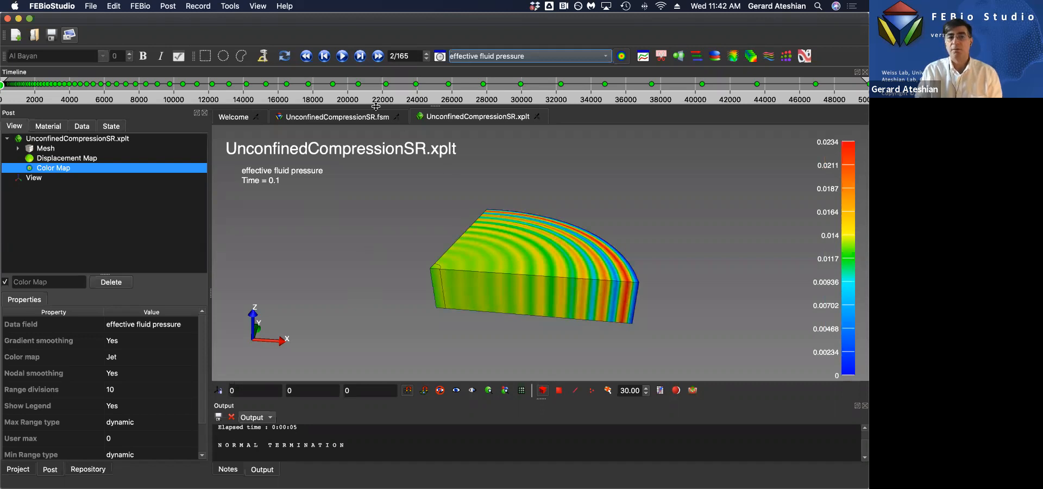
left_click(361, 57)
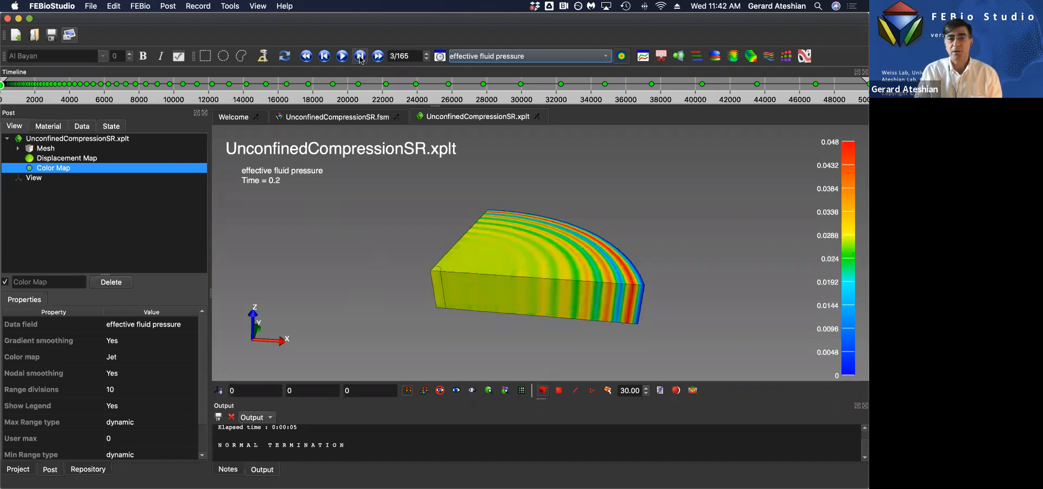
left_click(360, 56)
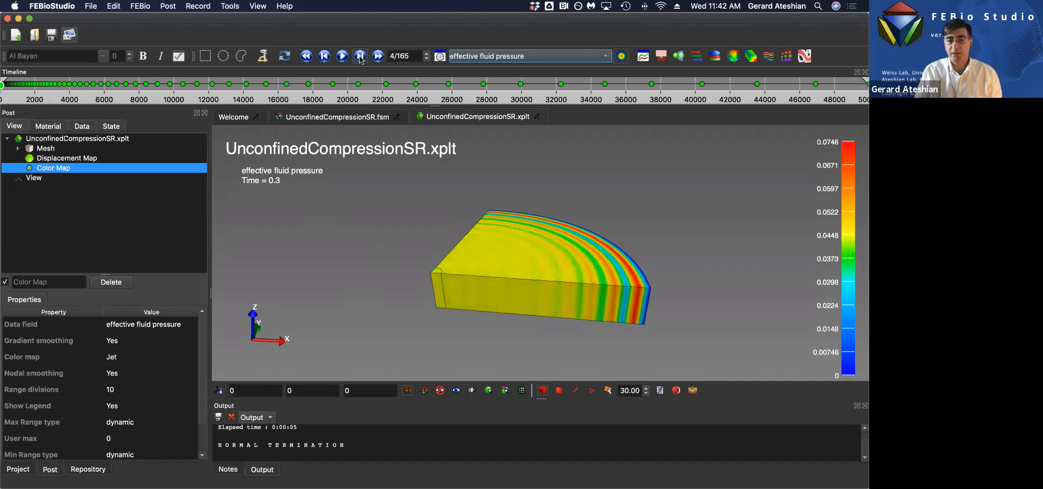
left_click(361, 57)
left_click(360, 56)
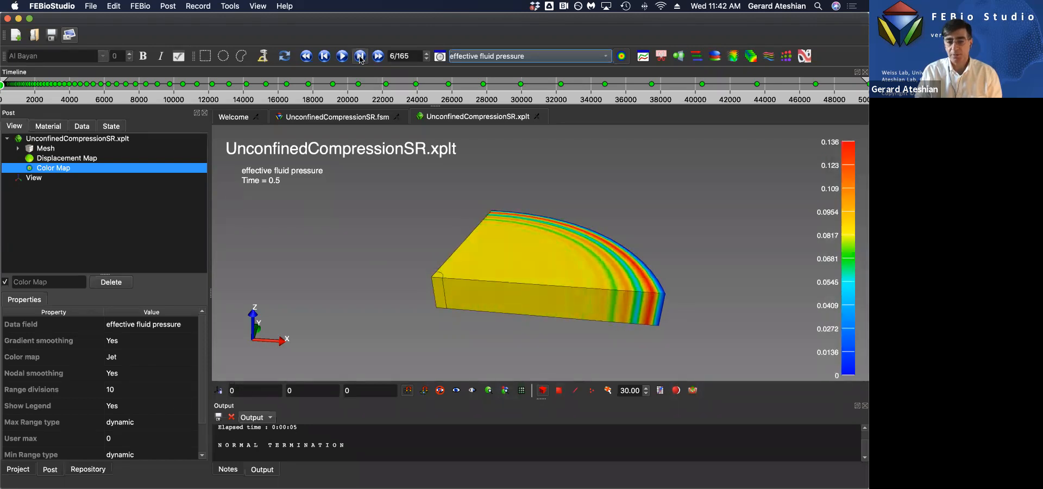
left_click(360, 57)
left_click(360, 56)
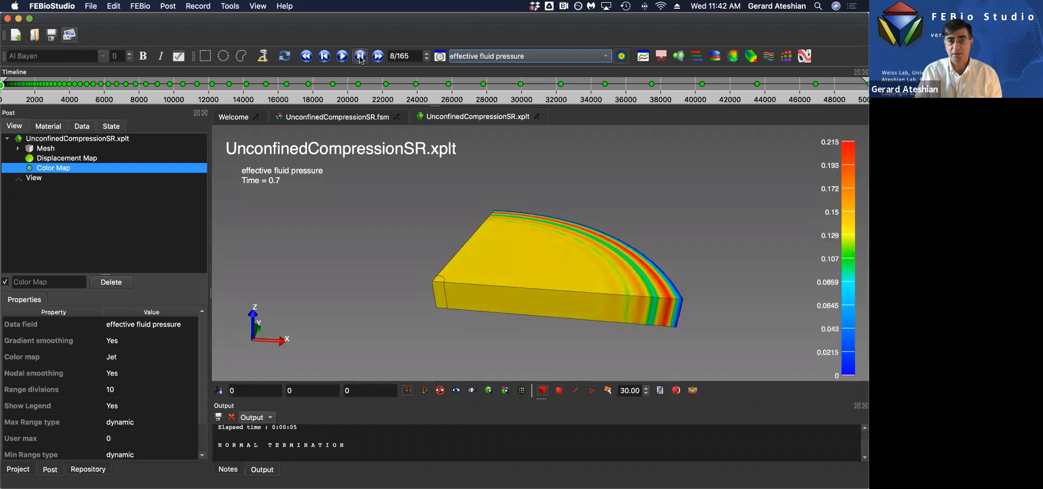
left_click(360, 56)
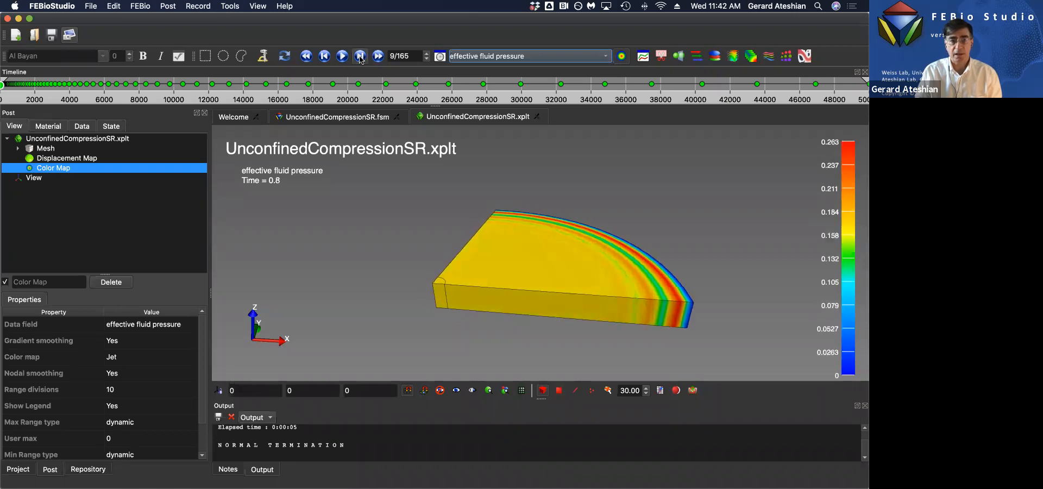
left_click(361, 57)
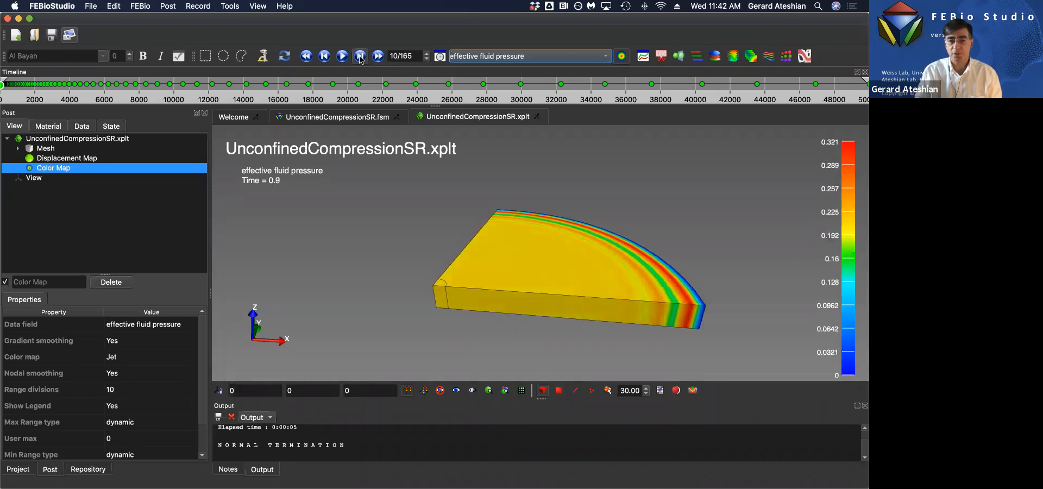
left_click(360, 56)
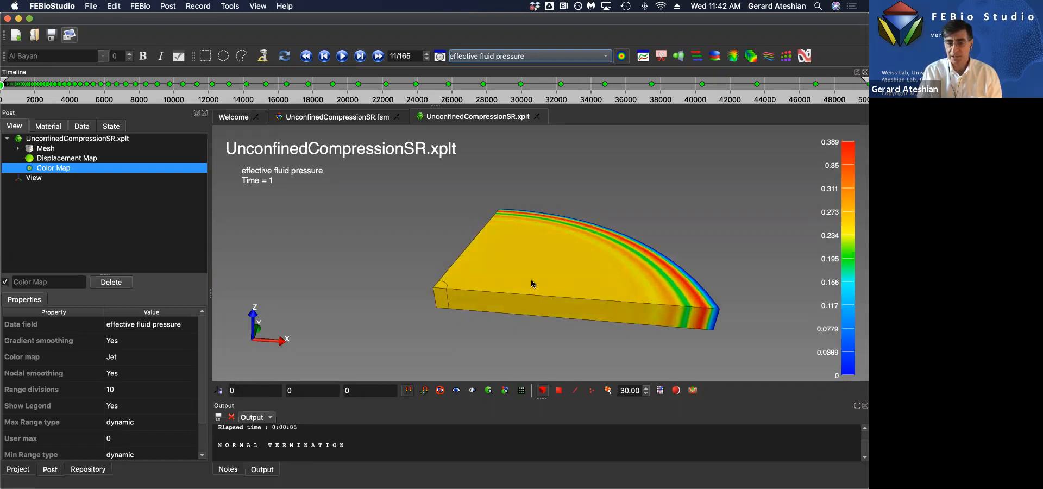
Step: Examine the fluid pressure states through the relaxation phase beyond time 1, and return to the state at time 0.8
left_click(360, 57)
left_click(360, 56)
left_click(360, 56)
left_click(359, 56)
left_click(359, 56)
left_click(359, 56)
left_click(359, 57)
left_click(360, 57)
left_click(360, 56)
left_click(360, 56)
left_click(360, 56)
left_click(360, 57)
left_click(360, 57)
left_click(359, 57)
left_click(359, 56)
left_click(360, 56)
left_click(360, 56)
left_click(360, 56)
left_click(360, 56)
left_click(359, 56)
left_click(360, 57)
left_click(359, 56)
left_click(360, 57)
left_click(359, 56)
left_click(360, 57)
left_click(360, 56)
left_click(359, 57)
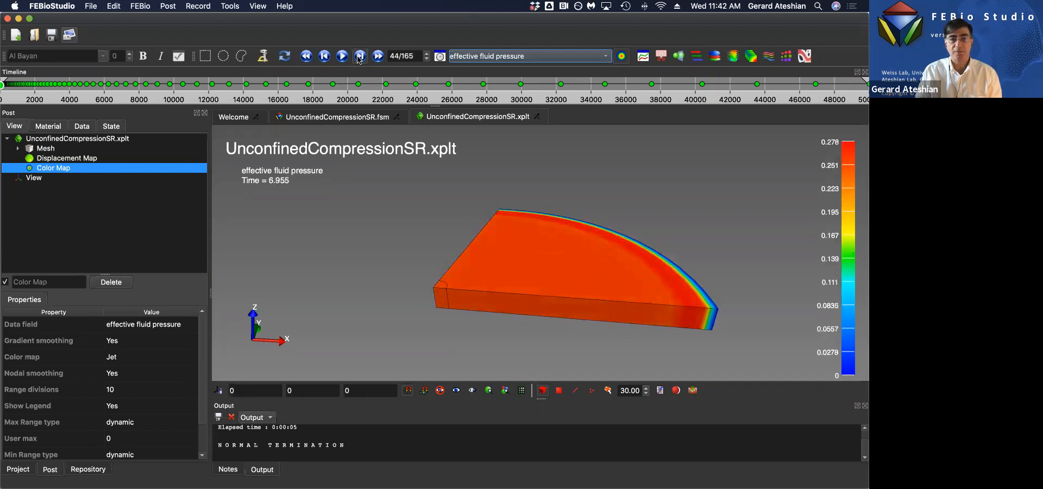
left_click(360, 56)
left_click(359, 56)
left_click(360, 56)
left_click(360, 57)
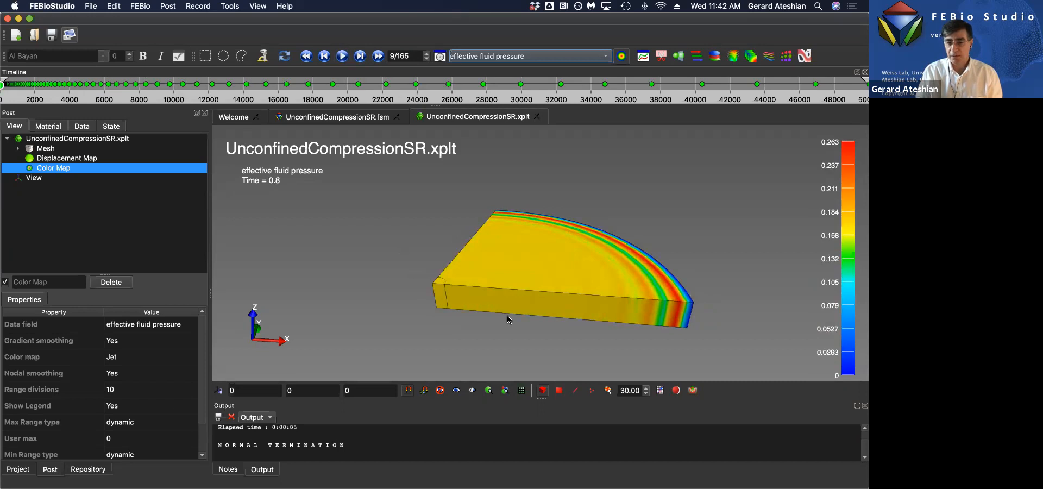
Step: Show the mesh lines on the result and inspect the elements near the outer curved edge at time 0.8
key("m")
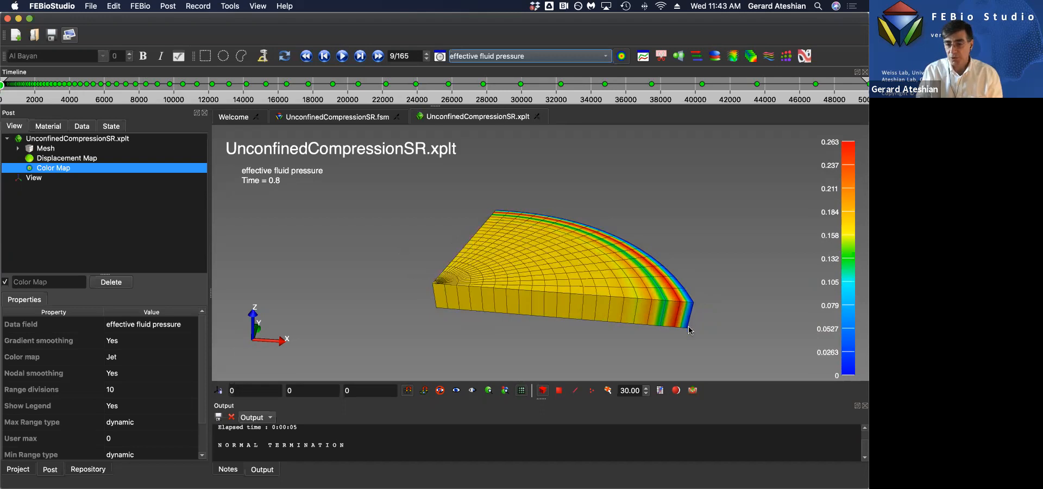
left_click_drag(652, 325, 605, 322)
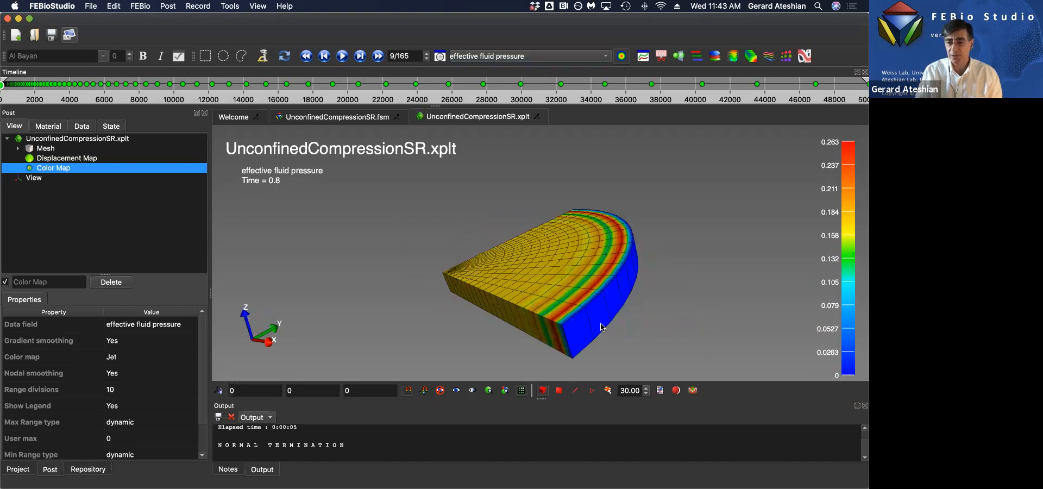
left_click_drag(530, 335, 575, 317)
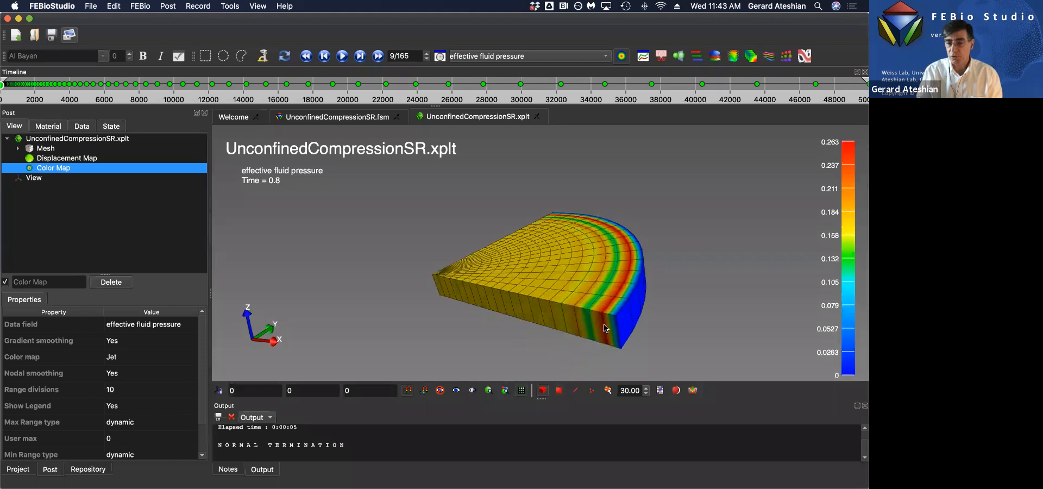
Step: Return to the first state and, in an orthographic right view, select the row of nodes along the top radial edge on the X axis
right_click(393, 277)
mouse_move(416, 350)
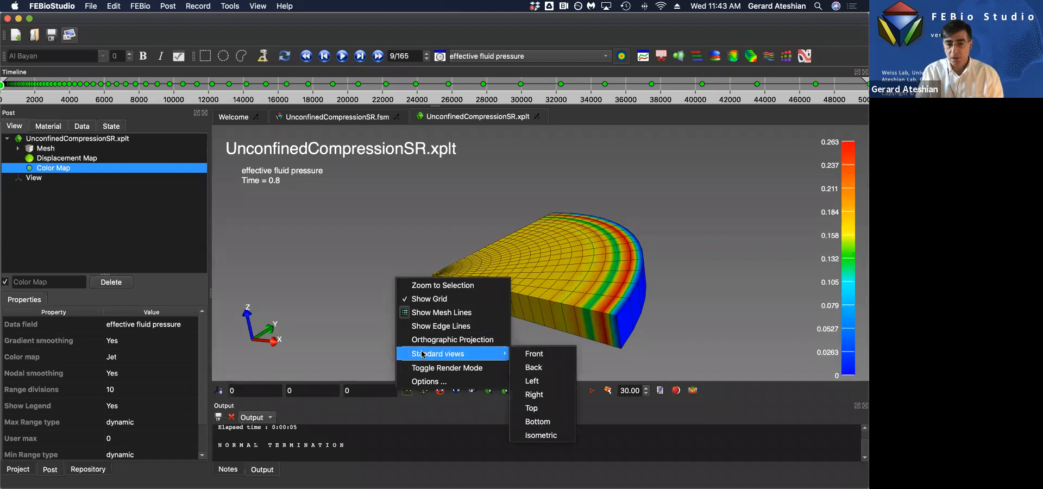
left_click(412, 339)
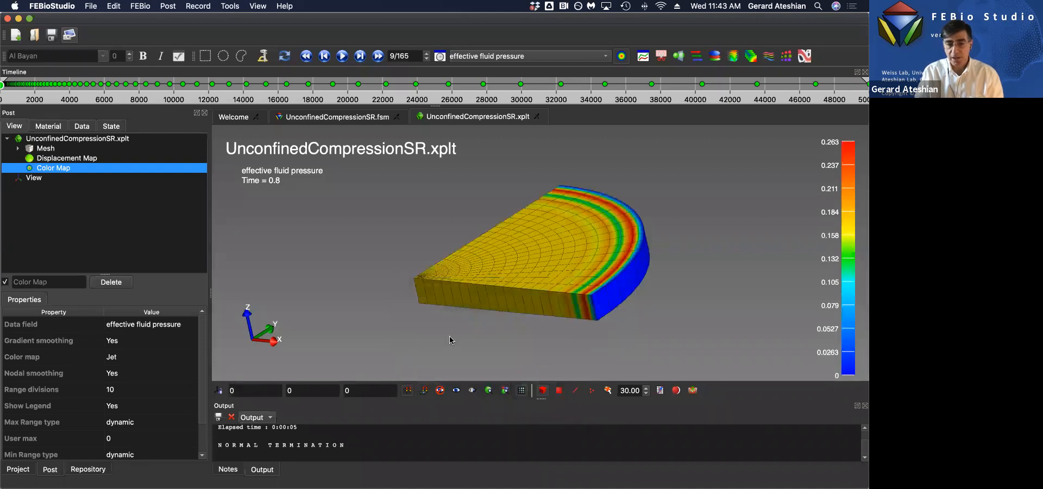
right_click(450, 339)
mouse_move(507, 416)
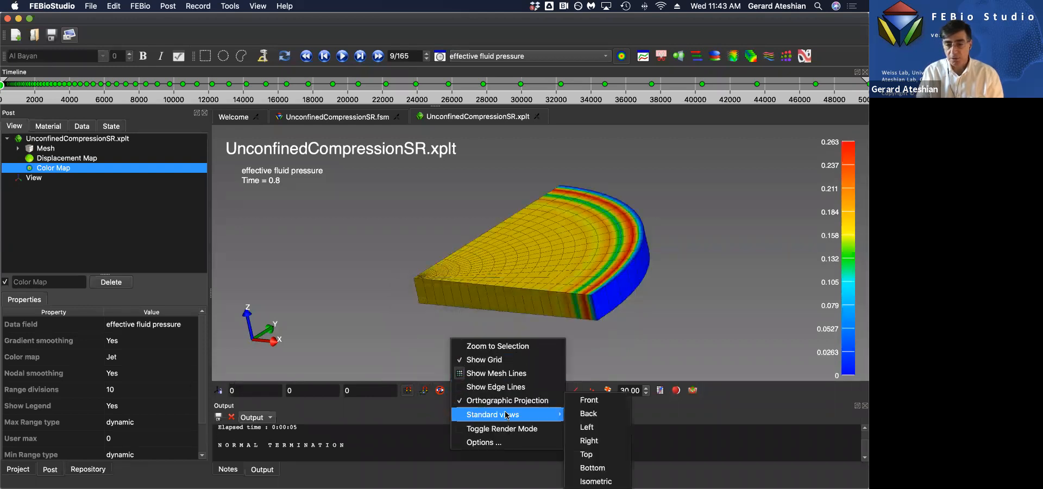
left_click(589, 441)
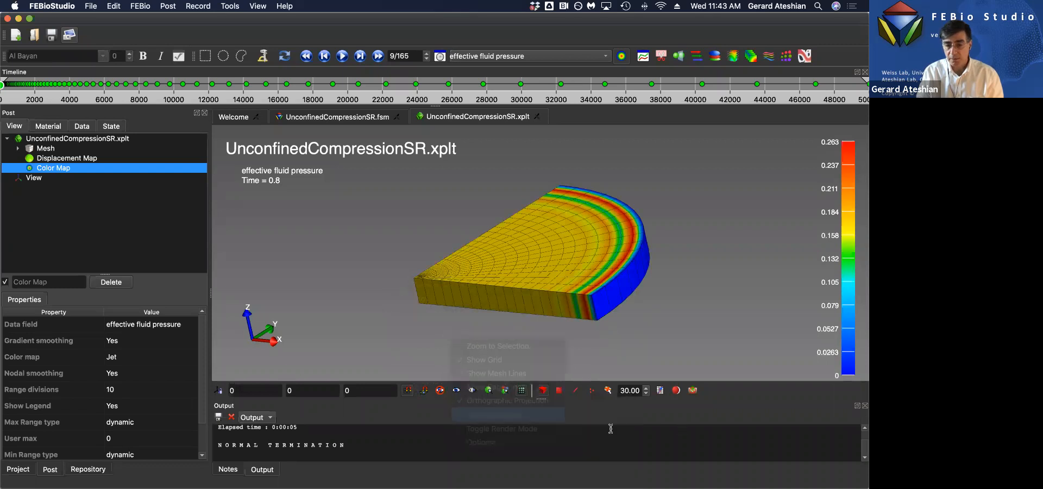
left_click(307, 56)
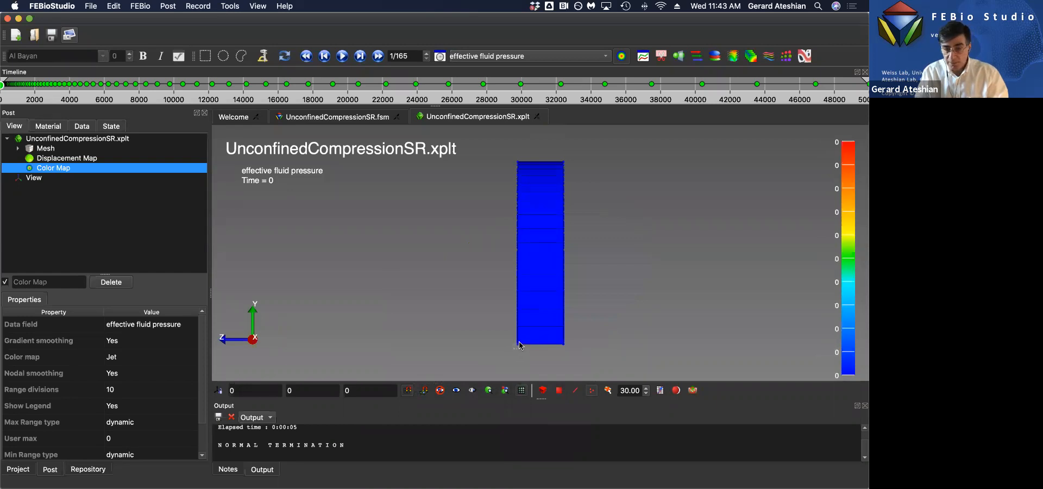
left_click_drag(478, 348, 533, 315)
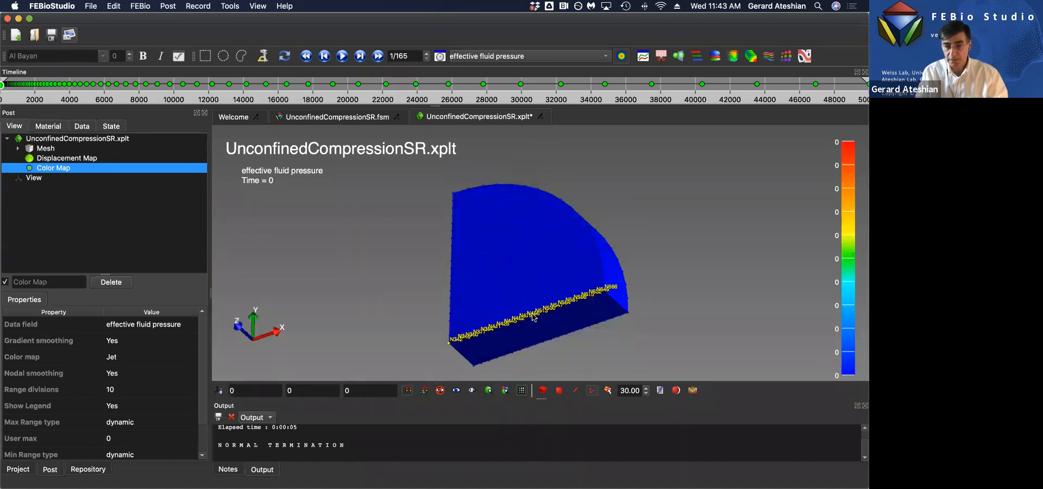
Step: Graph effective fluid pressure against X - position for the selected nodes as a Time-Scatter plot, examine the curves, and close the graph
left_click(168, 6)
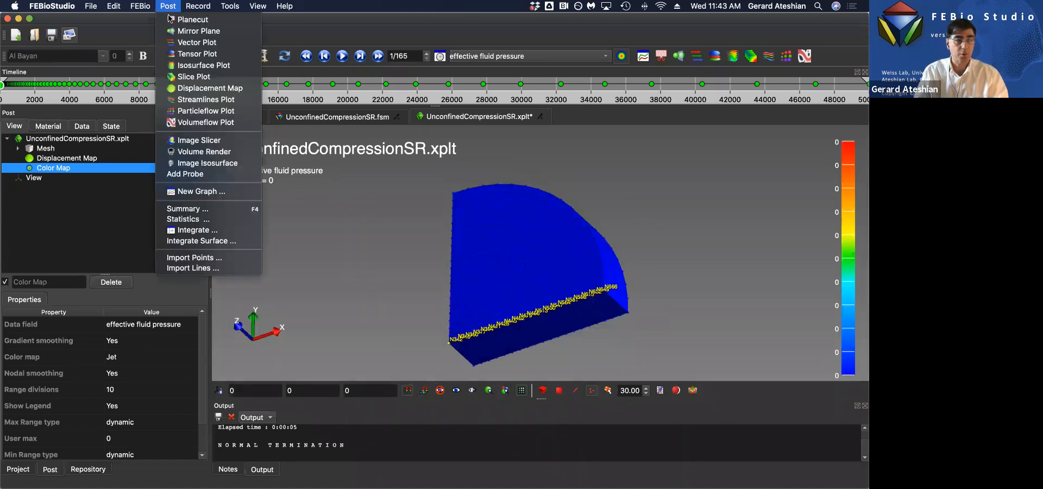
left_click(183, 193)
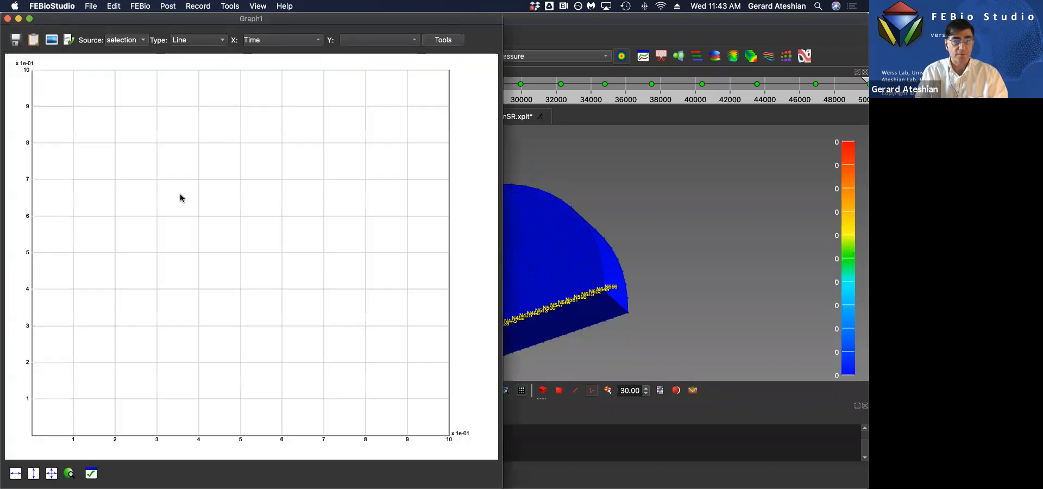
left_click(195, 43)
left_click(199, 66)
left_click(273, 40)
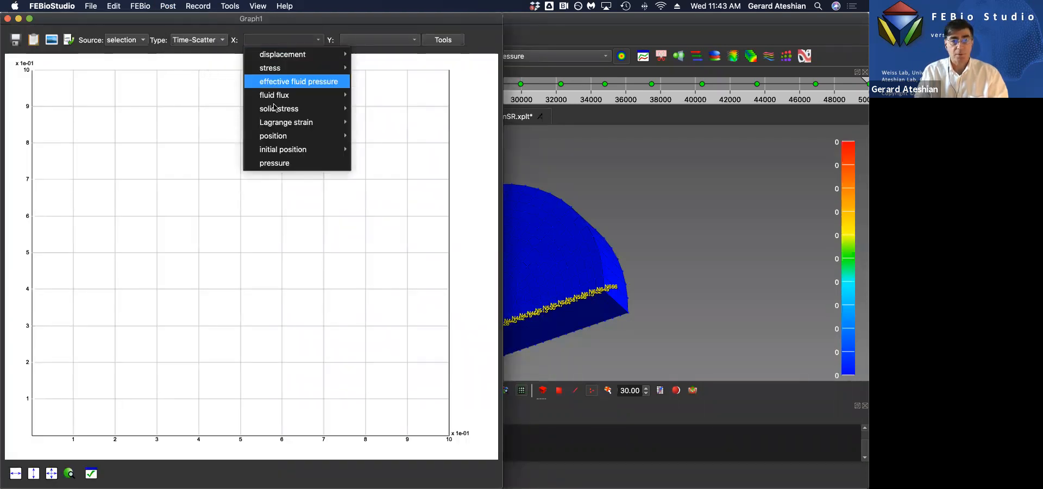
mouse_move(275, 136)
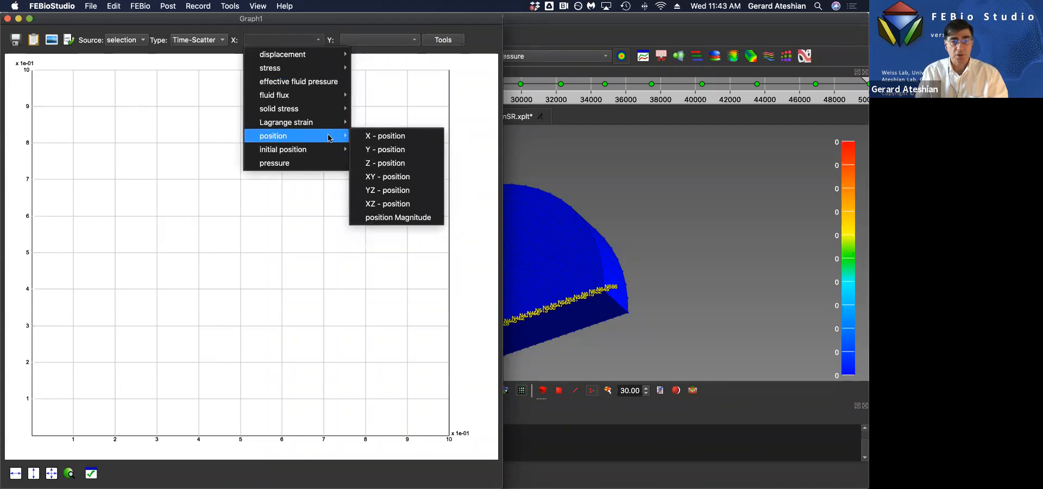
left_click(377, 140)
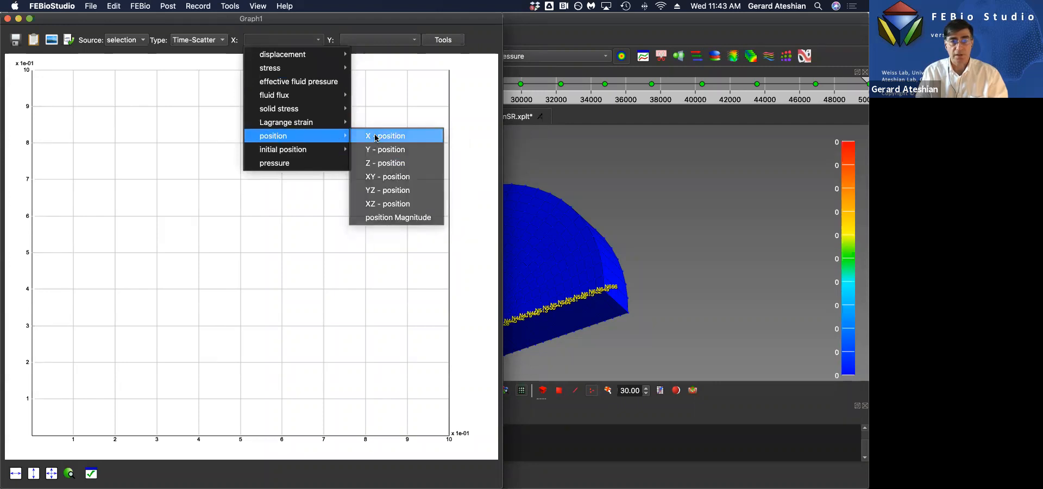
left_click(377, 40)
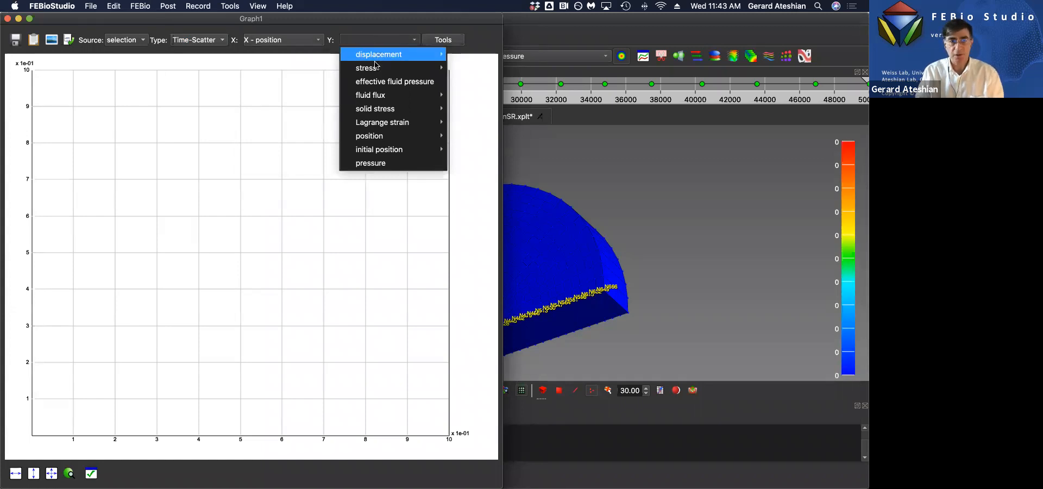
left_click(374, 82)
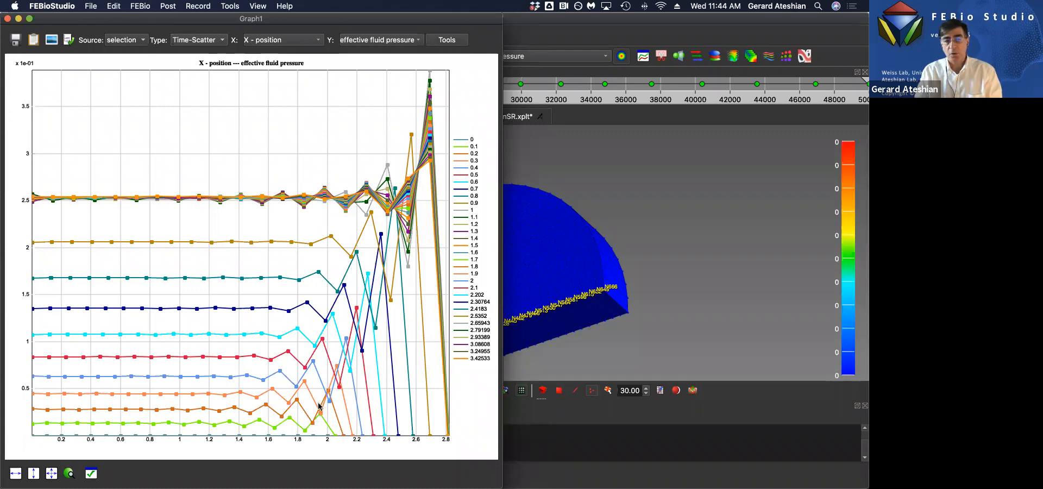
left_click(7, 19)
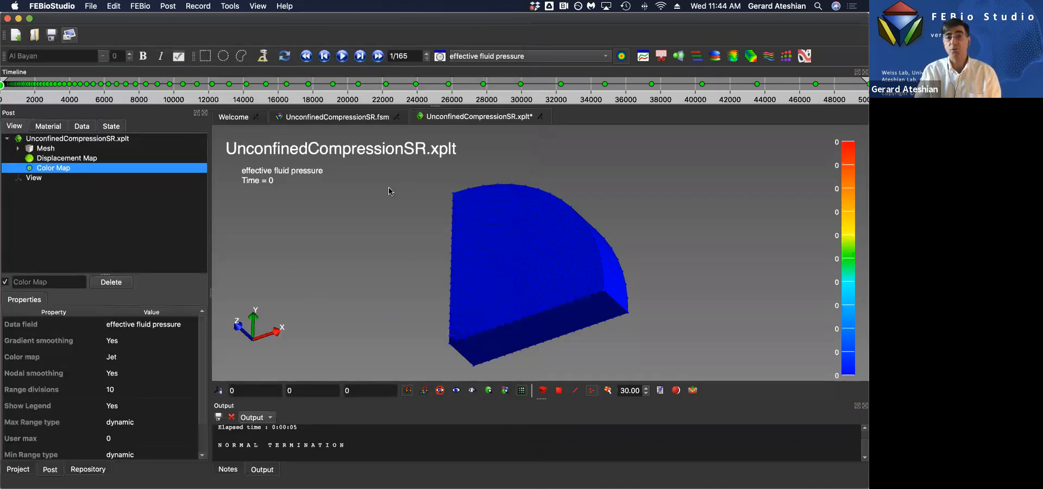
Step: Return to the UnconfinedCompressionSR.fsm model and apply an R-bias of 0.85 to the quarter cylinder's mesh
left_click(346, 117)
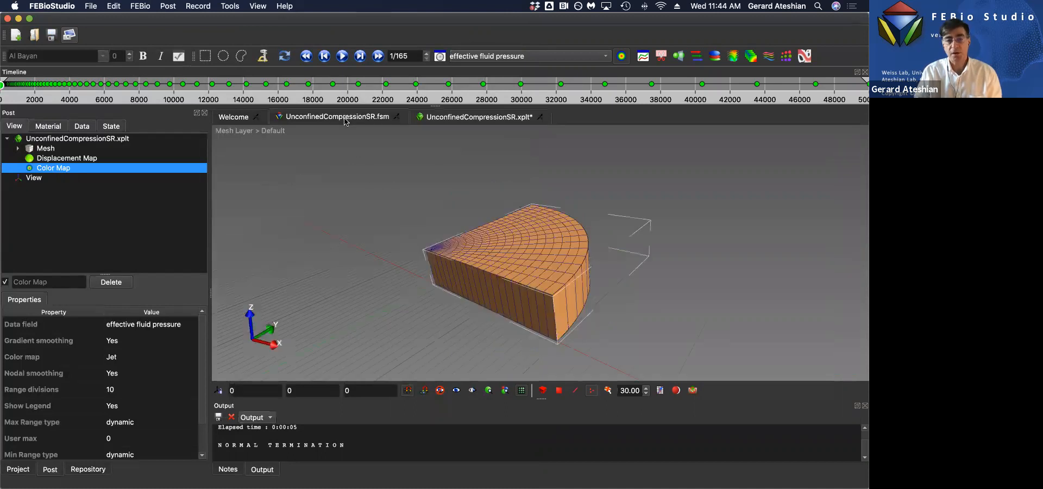
left_click_drag(462, 273, 489, 274)
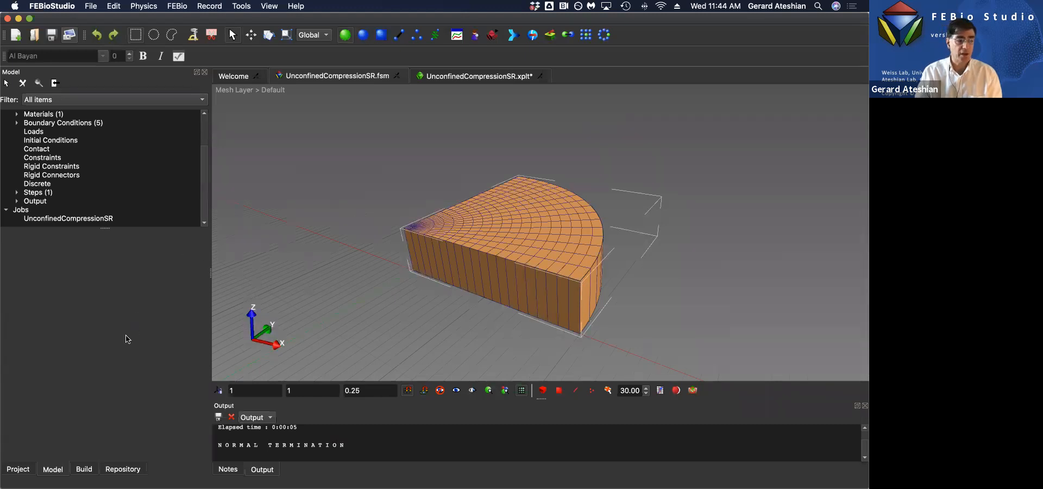
left_click(84, 470)
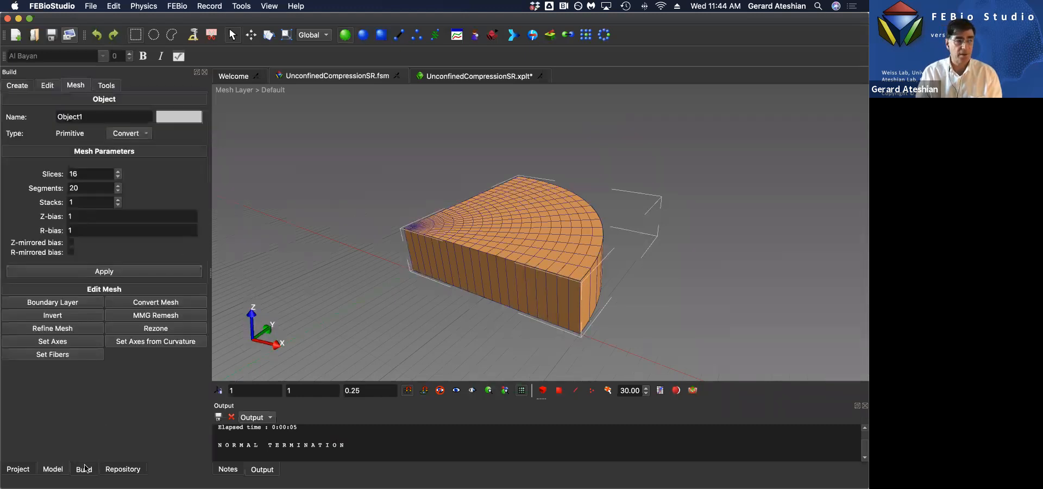
double_click(75, 230)
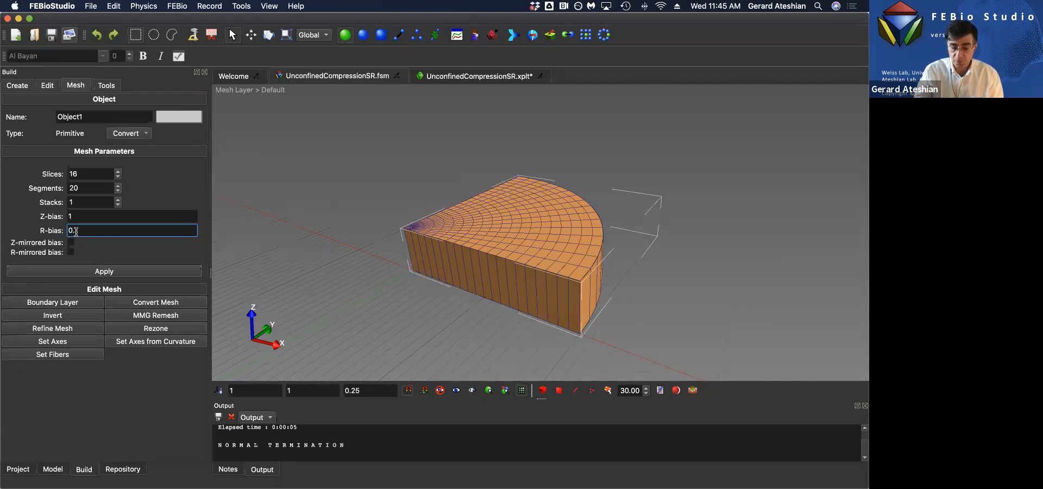
left_click(104, 272)
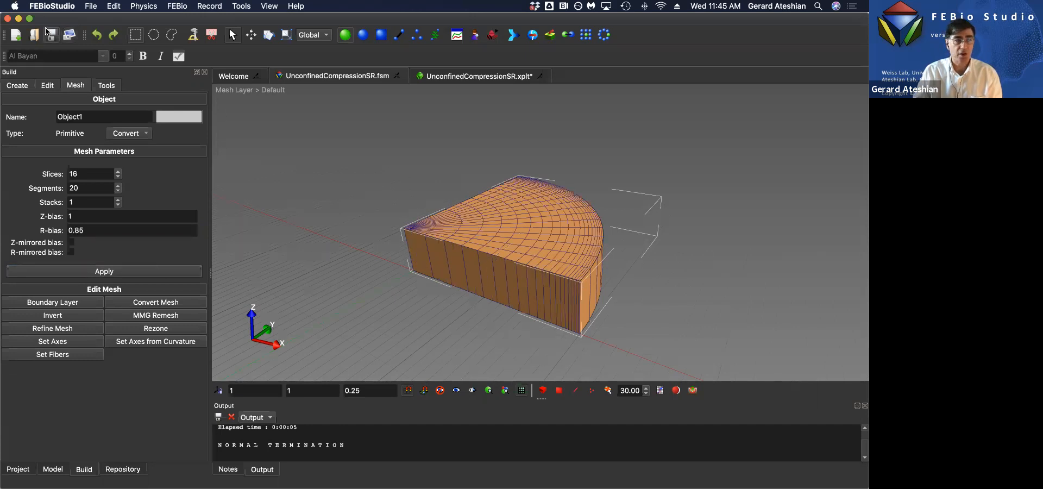
Step: Rerun the UnconfinedCompressionSR job with the FEBio 3.0 configuration, saving the model first, and open its updated results
left_click(181, 6)
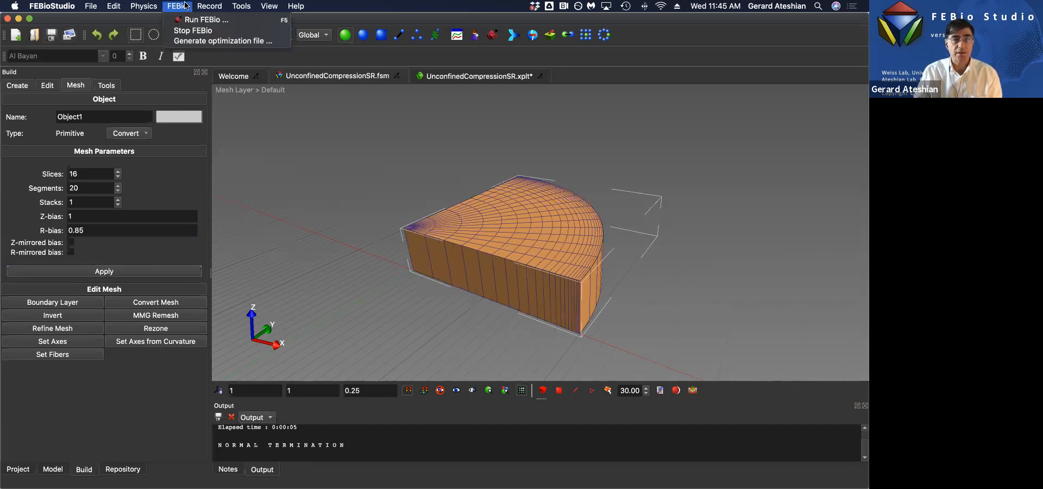
left_click(187, 19)
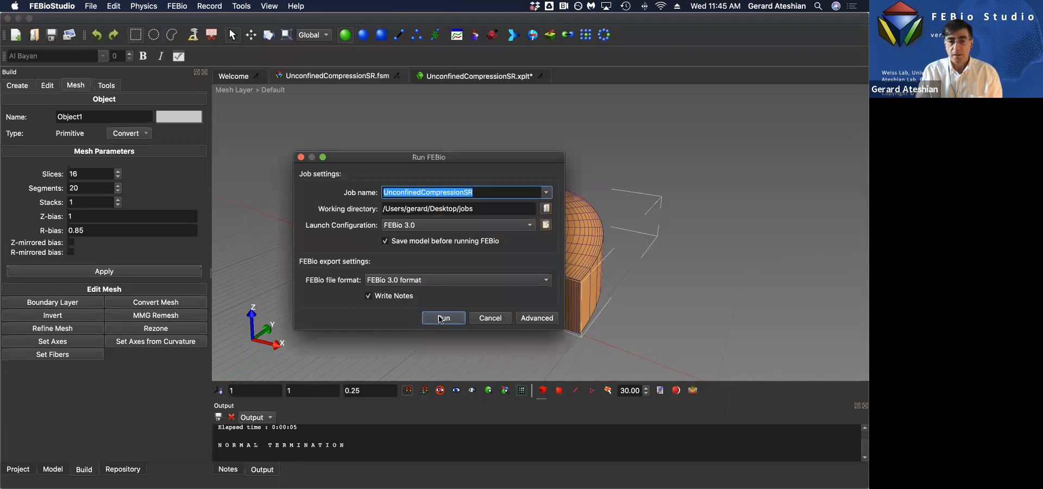
left_click(443, 318)
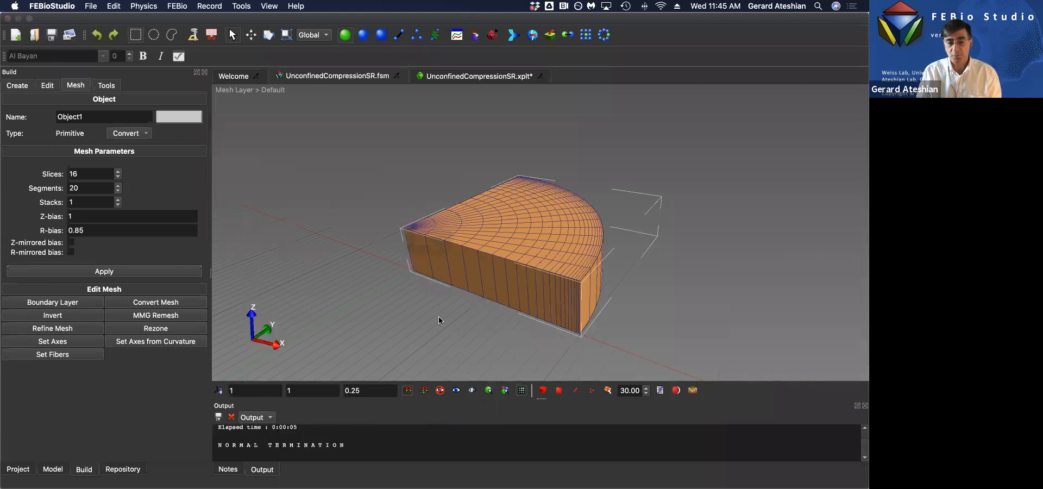
left_click(515, 277)
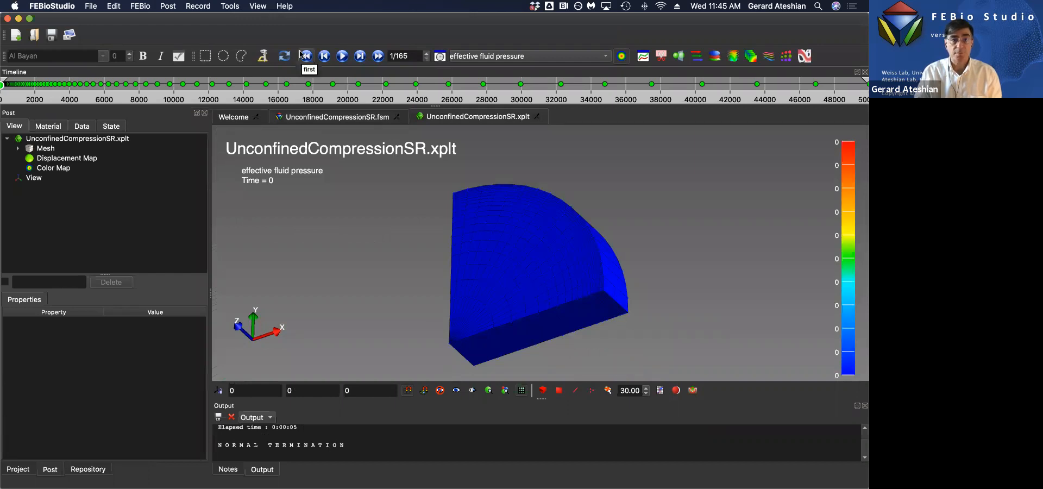
Step: Turn off orthographic projection for the results and view the quarter cylinder obliquely from above
left_click_drag(400, 289, 359, 277)
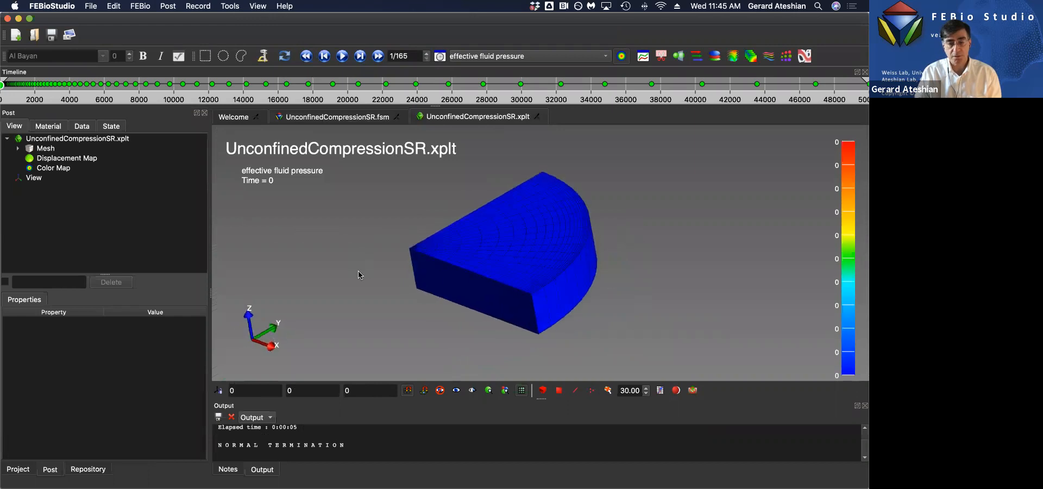
right_click(360, 275)
left_click(366, 337)
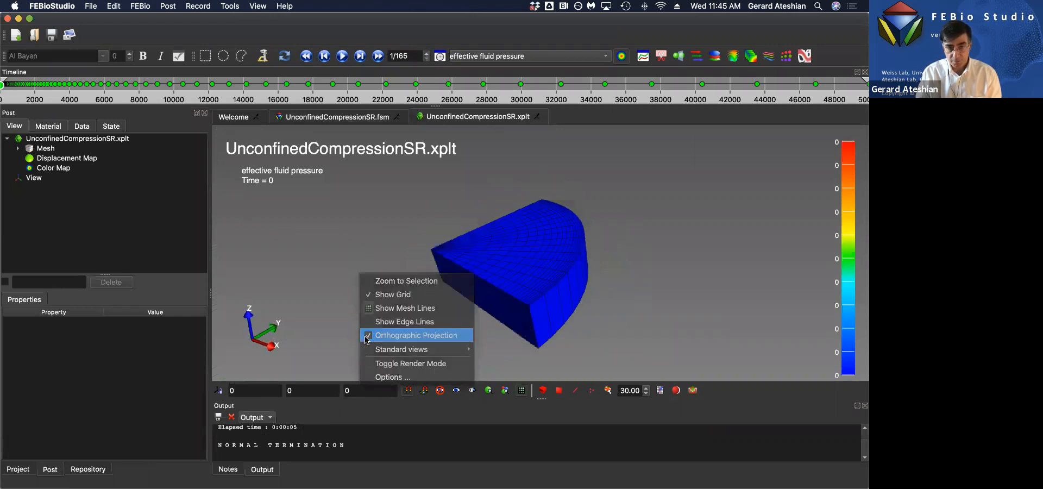
Step: Examine the effective fluid pressure near the outer curved edge at time 0.1, and play the states up to time 5.758
left_click(360, 56)
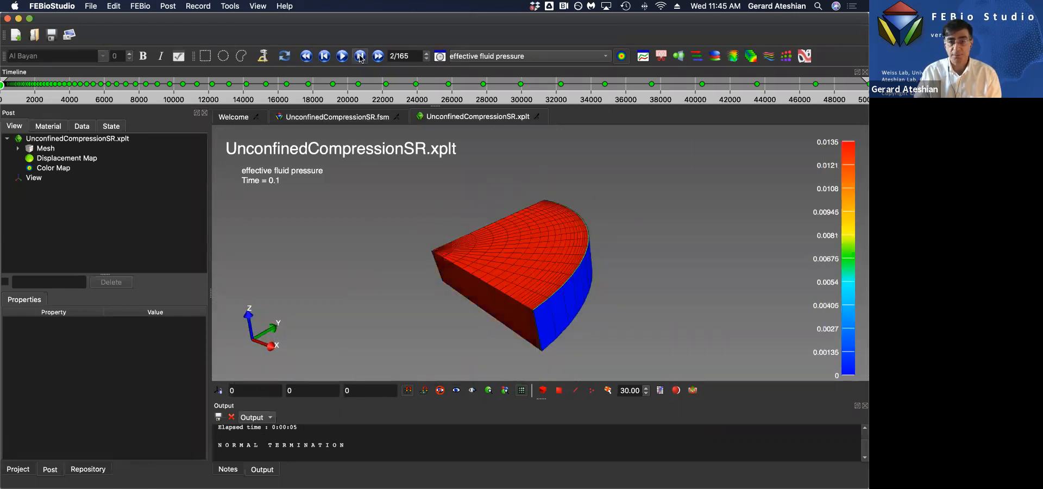
left_click_drag(467, 309, 473, 317)
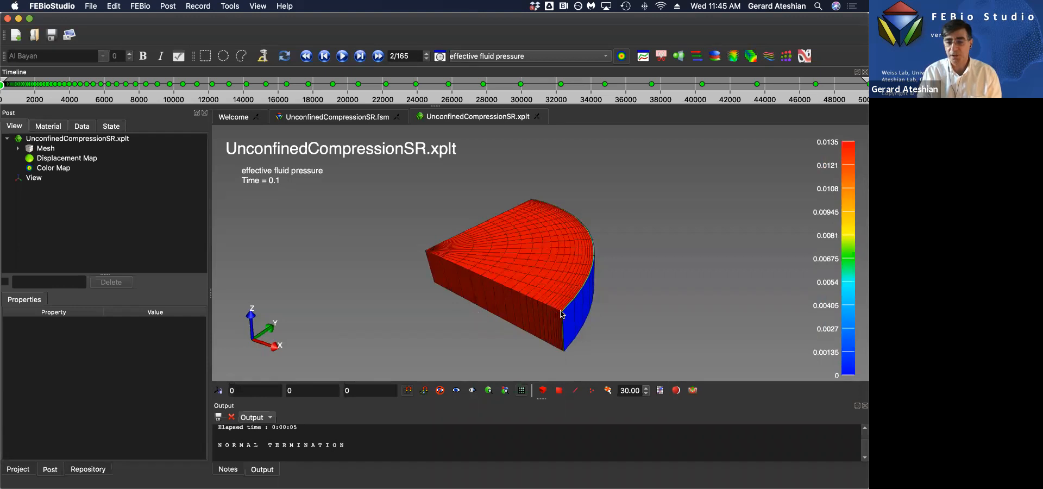
left_click_drag(560, 337, 557, 337)
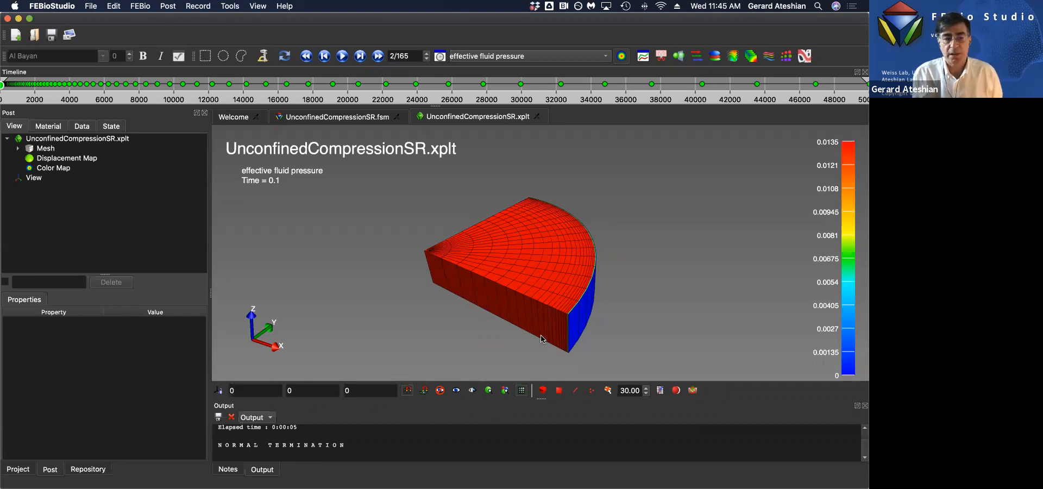
left_click(342, 56)
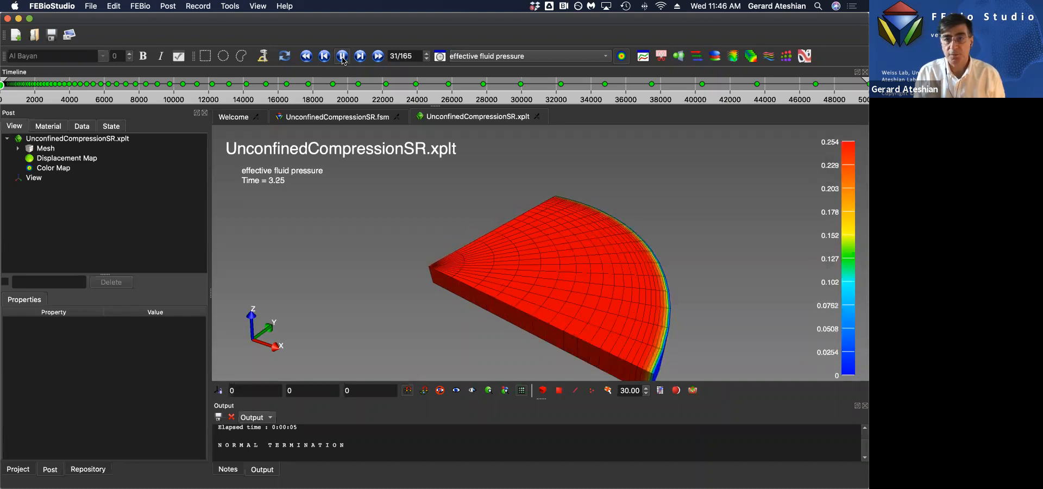
left_click(342, 57)
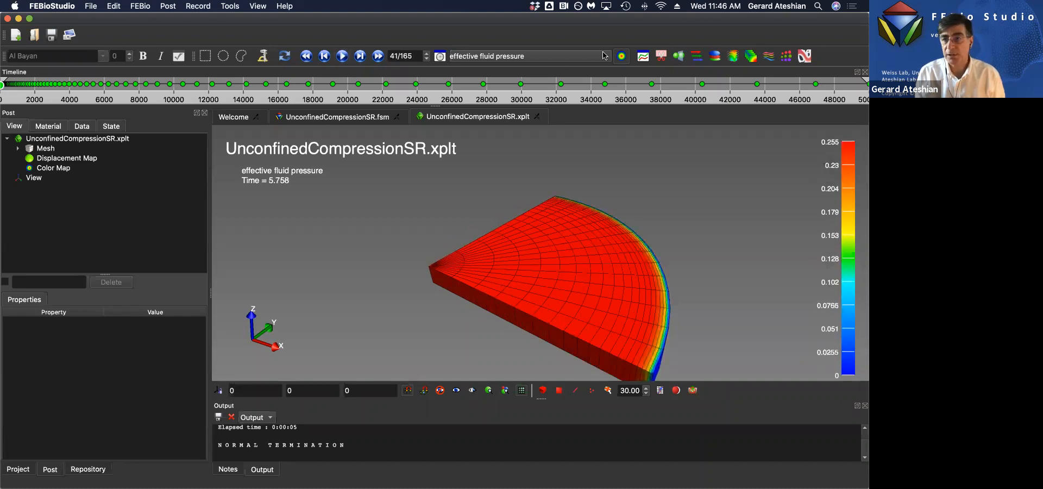
Step: Add a vector plot of the fluid flux to the results with an arrow scale of 1000
left_click(697, 56)
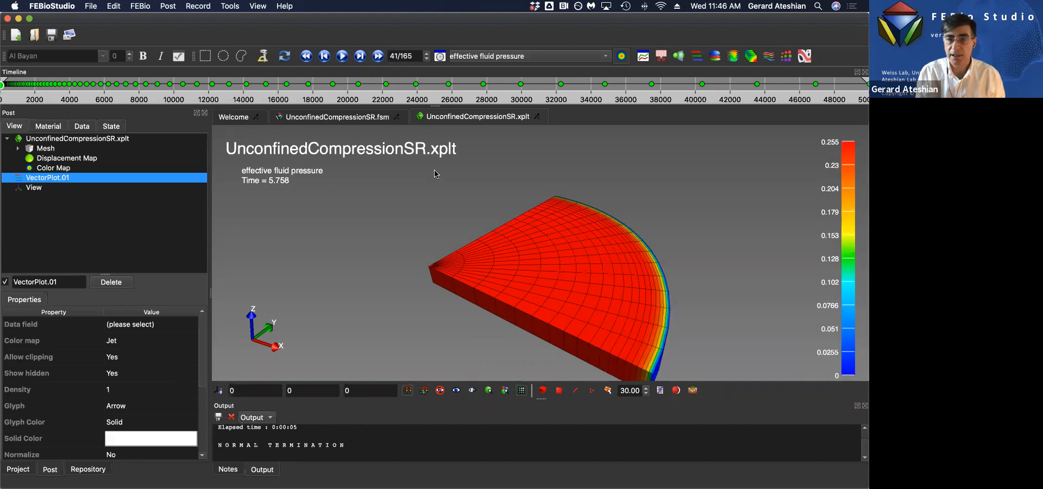
left_click(137, 325)
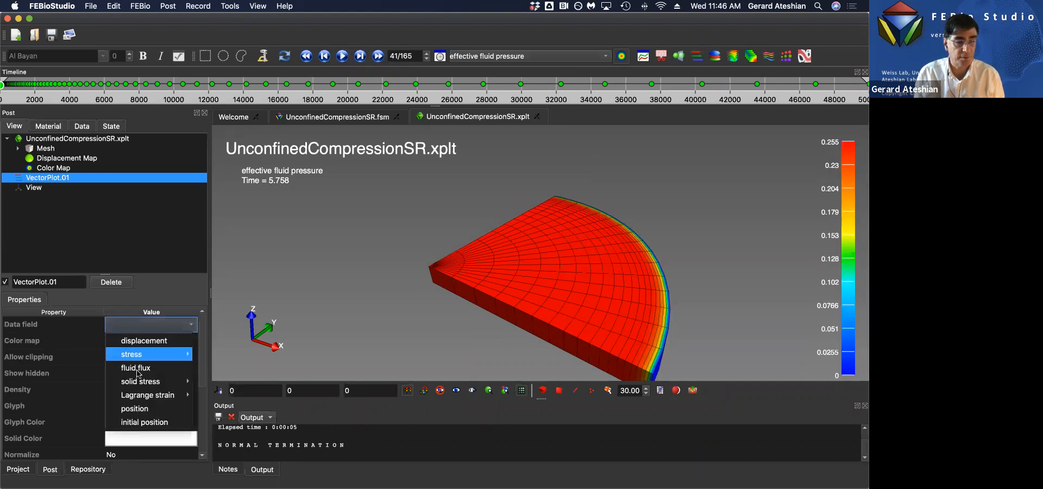
left_click(171, 367)
left_click_drag(202, 352, 196, 399)
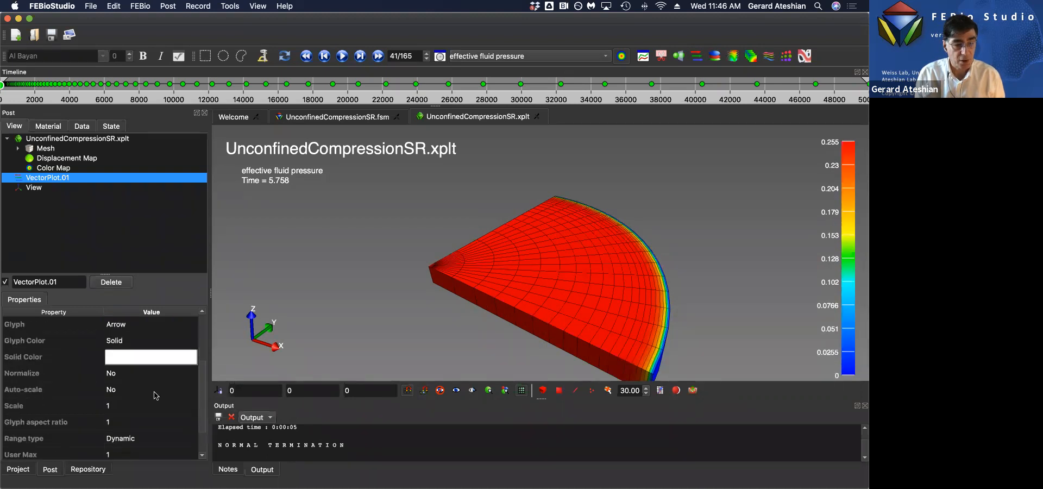
double_click(120, 406)
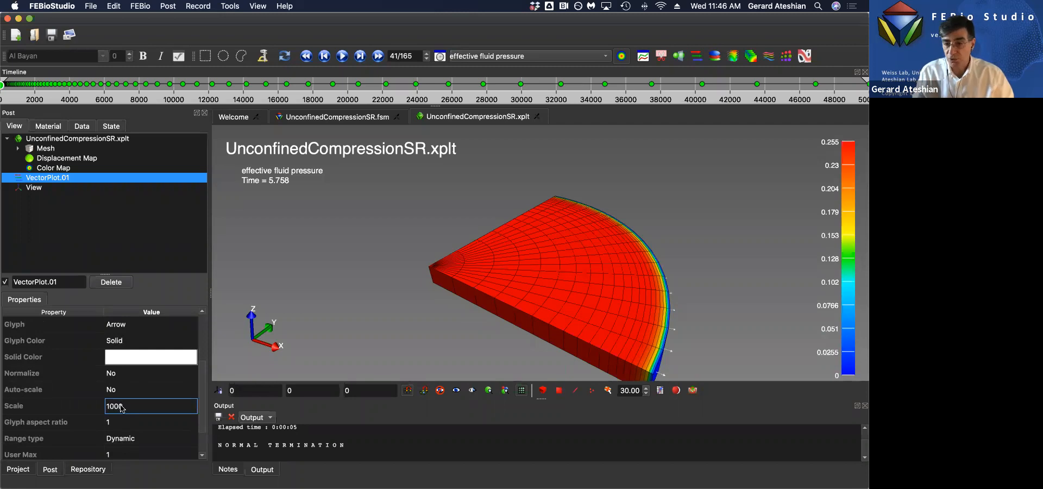
scroll(451, 310, "down", 3)
scroll(452, 311, "right", 3)
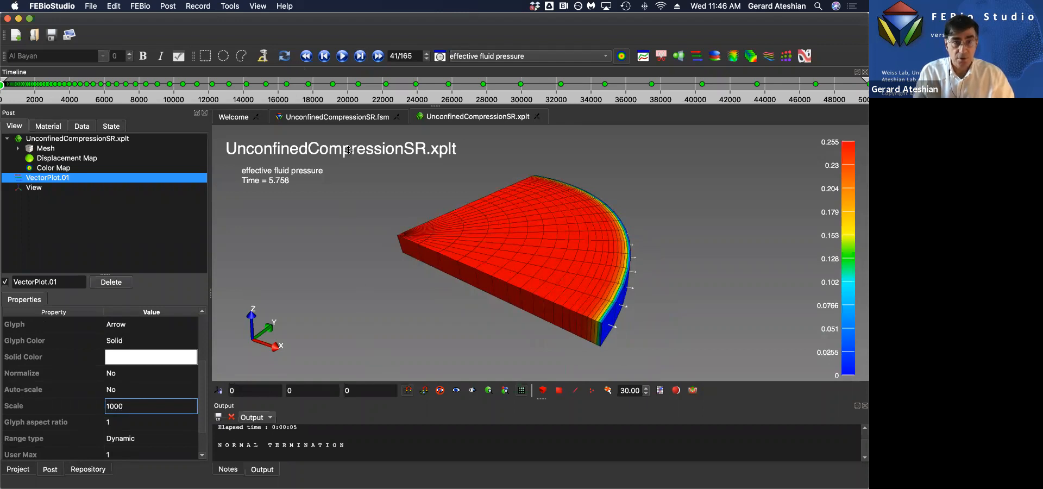
Step: Play the states up to time 23.87 and set the fluid flux arrow scale to 10000
key("Tab")
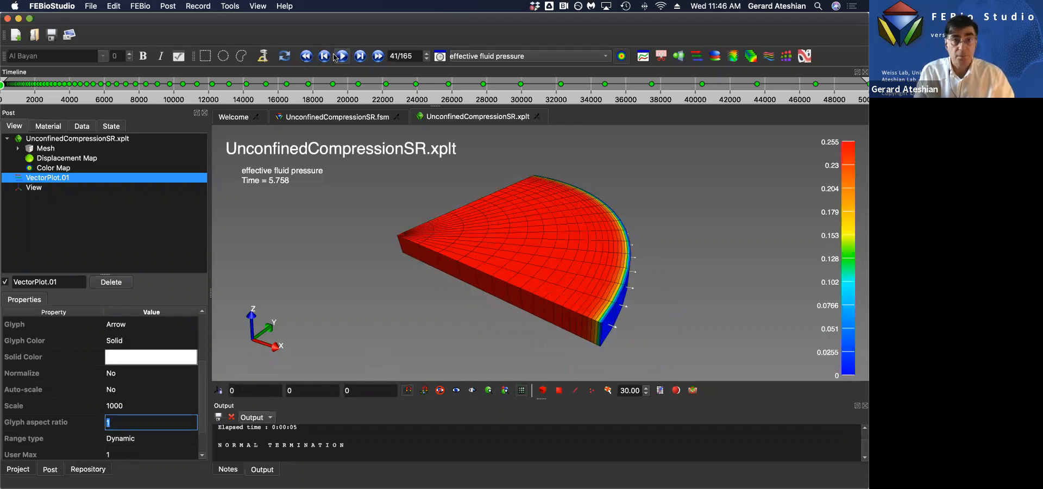
left_click(342, 56)
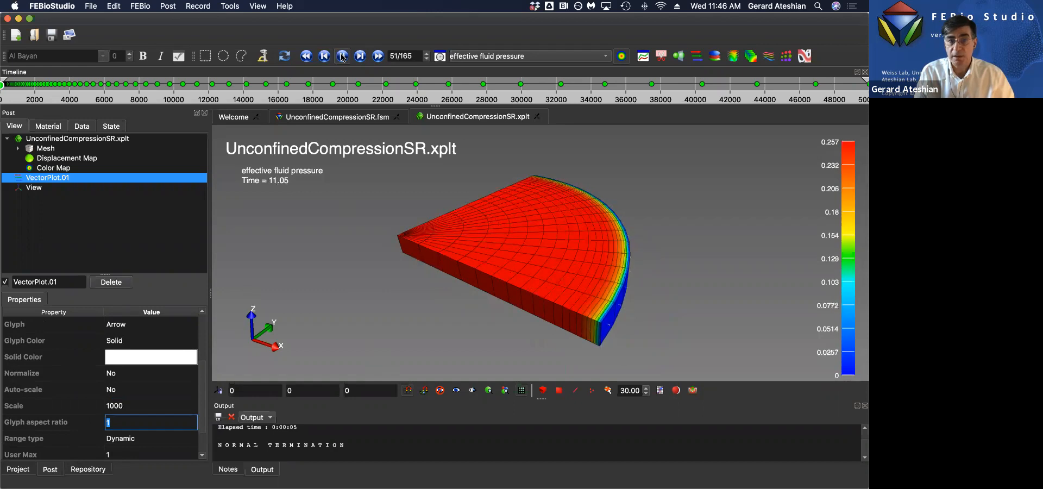
left_click(342, 56)
left_click(140, 405)
type("10000")
key("Tab")
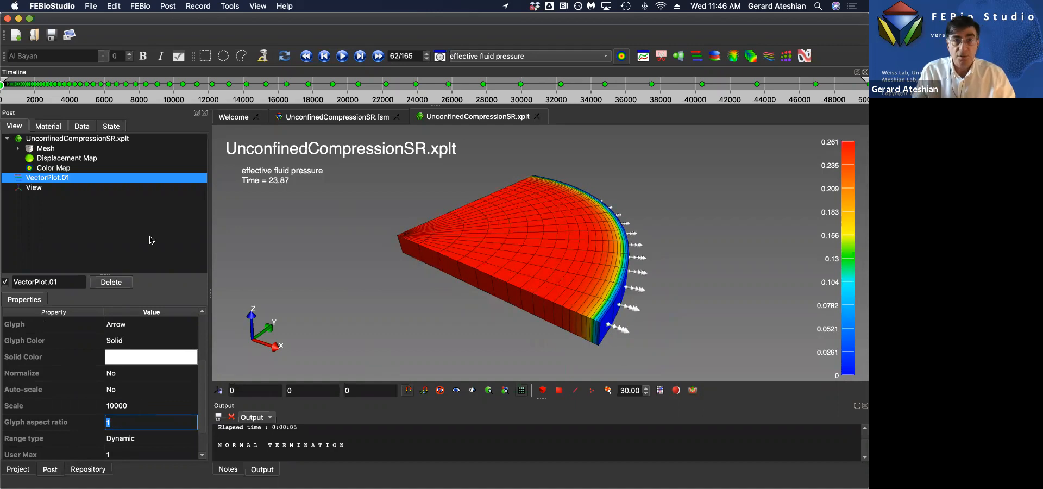
Step: Replay the fluid flux vectors from the first state, pause at time 0.4, and examine the arrows along the curved edge
left_click(306, 56)
left_click(342, 56)
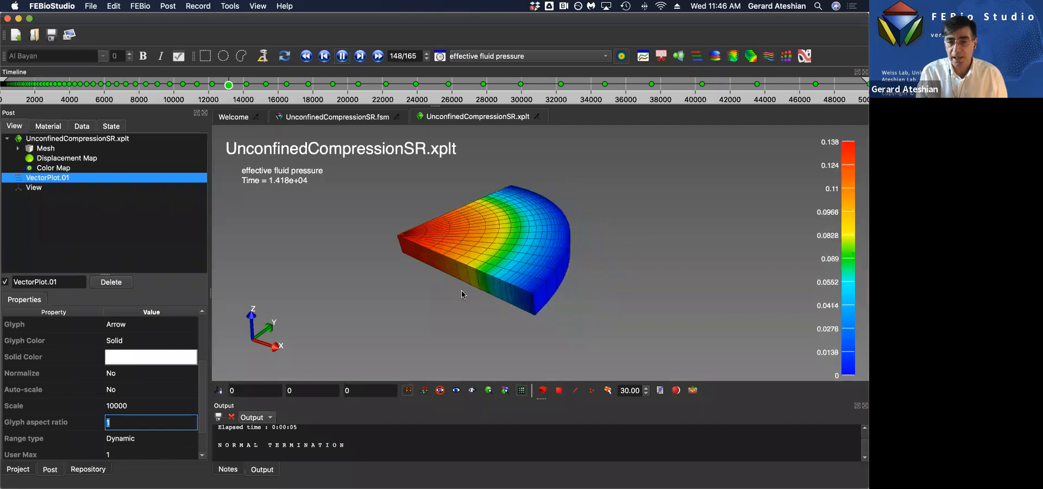
left_click(342, 57)
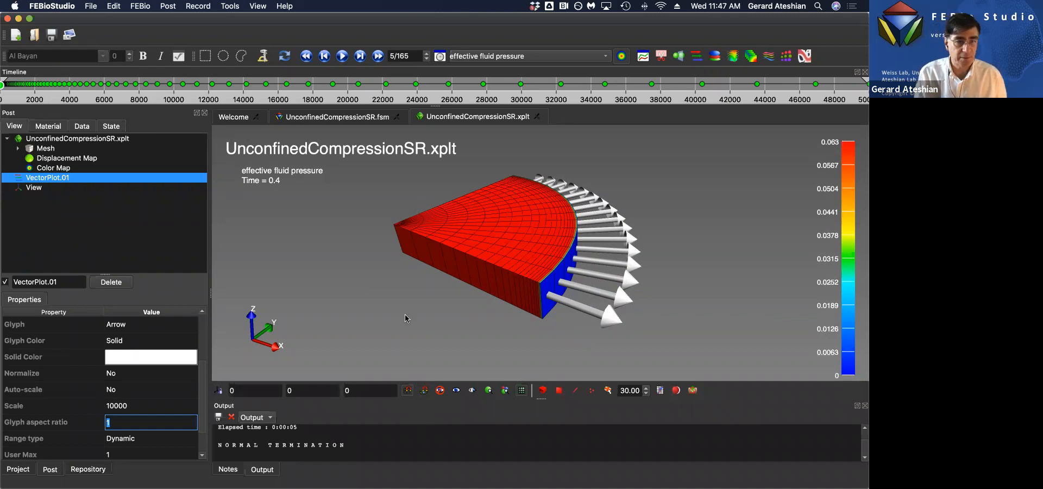
left_click_drag(488, 275, 490, 281)
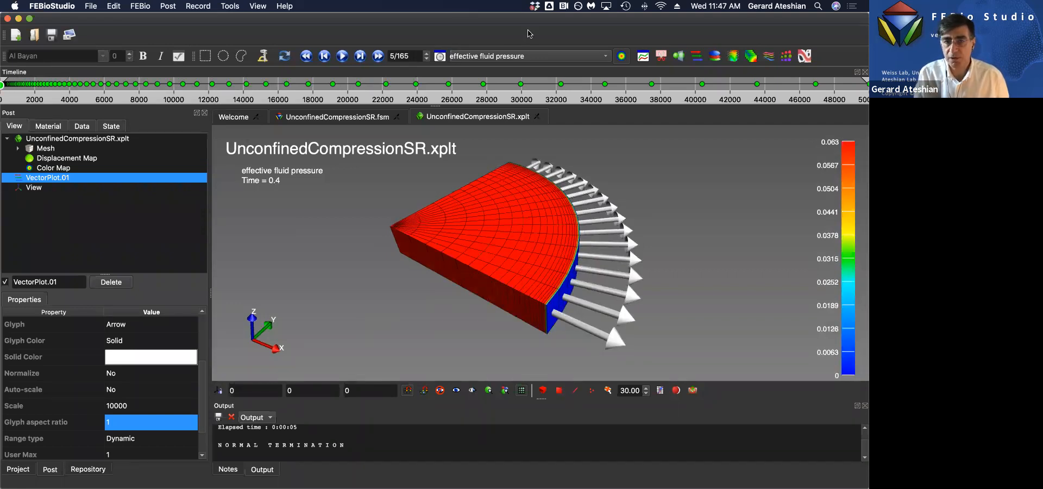
Step: Check which result variables are available for coloring the model
left_click(506, 57)
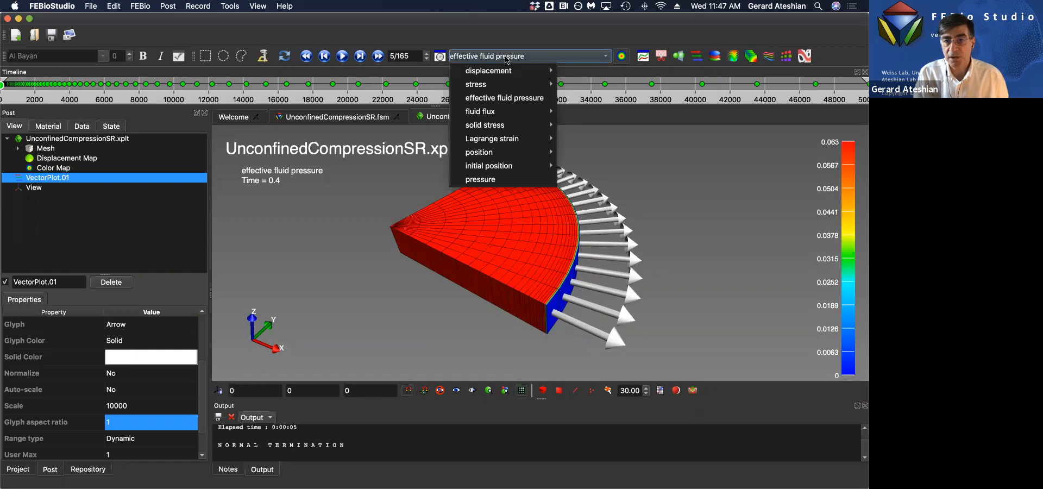
mouse_move(456, 156)
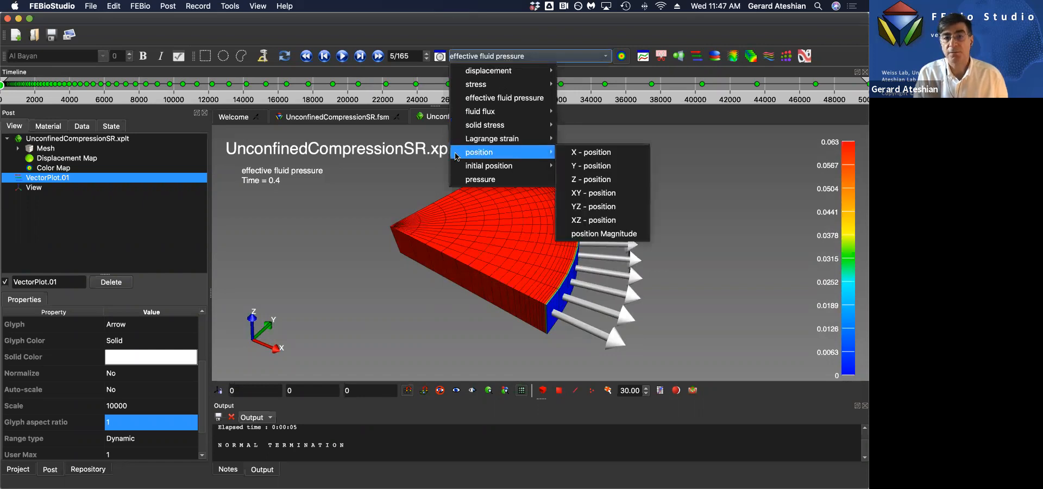
left_click(328, 213)
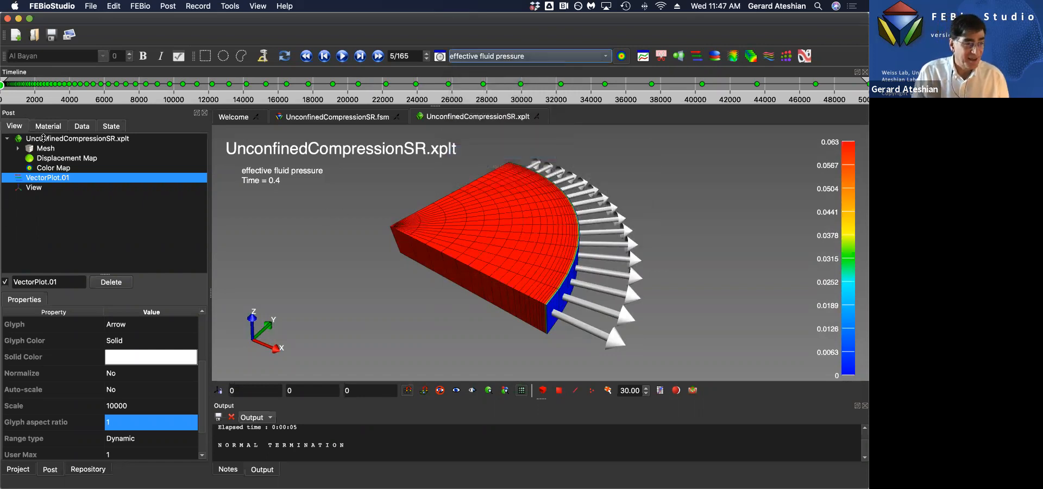
Step: Return to the UnconfinedCompressionSR.fsm model and add relative volume to its plotfile output variables
left_click(346, 119)
left_click(17, 202)
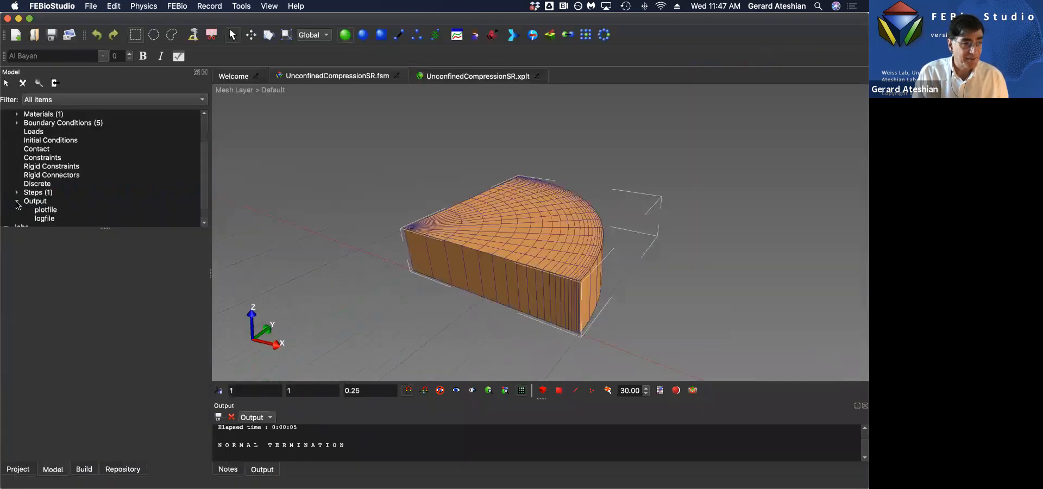
left_click(45, 210)
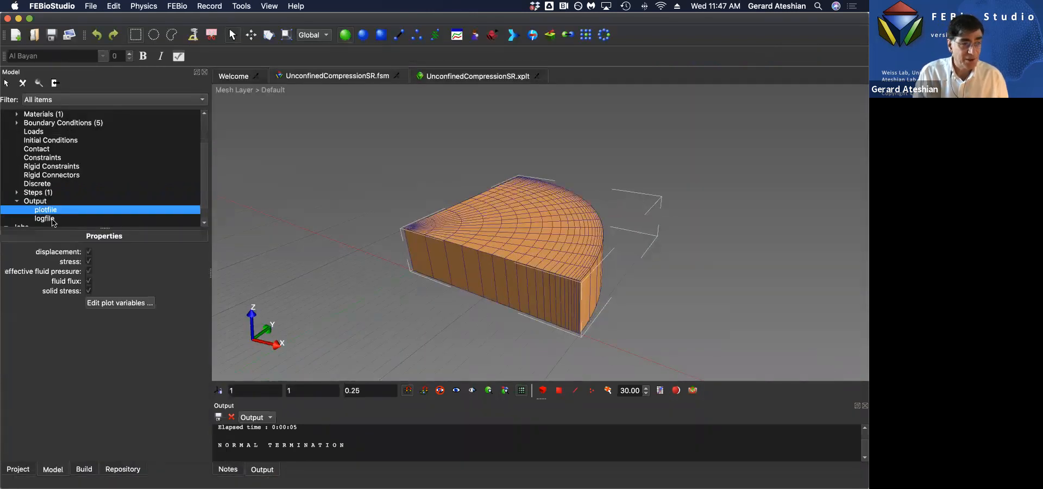
left_click(120, 303)
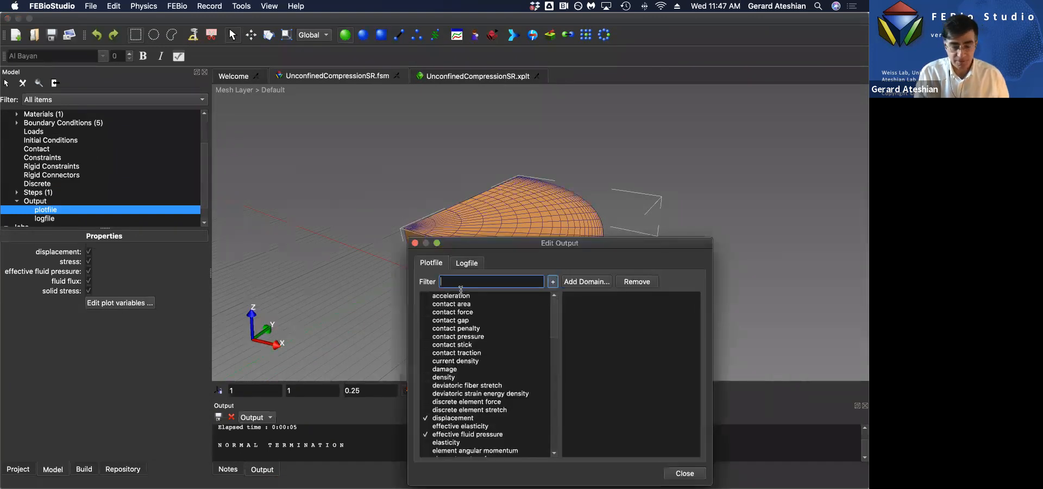
type("rel")
left_click(426, 296)
Step: Add fluid pressure and porosity to the plotfile output variables and close the output settings
double_click(440, 283)
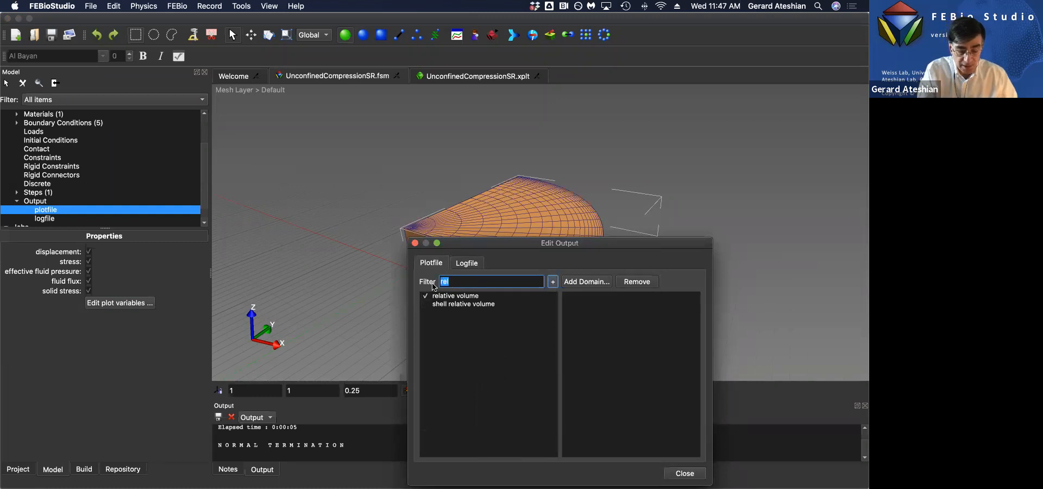
type("fluid")
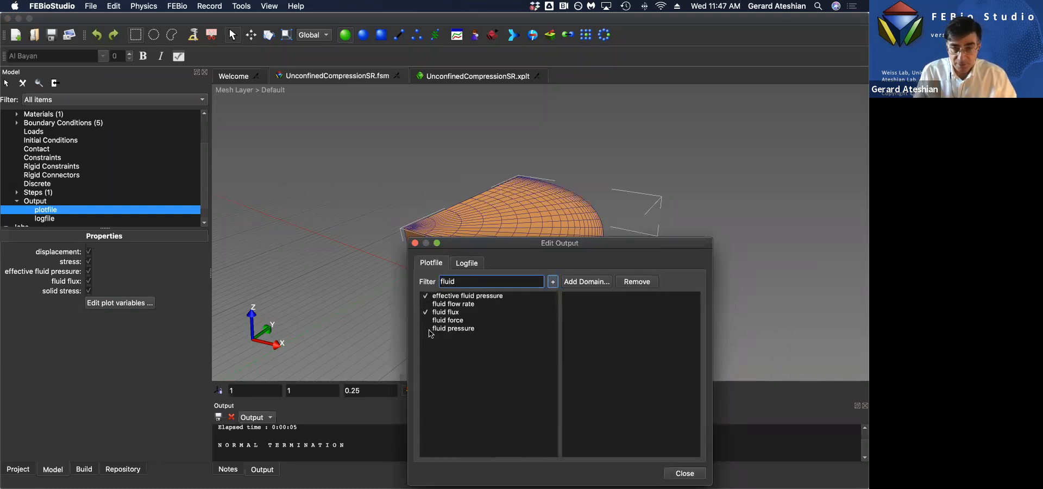
left_click(424, 330)
left_click_drag(461, 281, 438, 283)
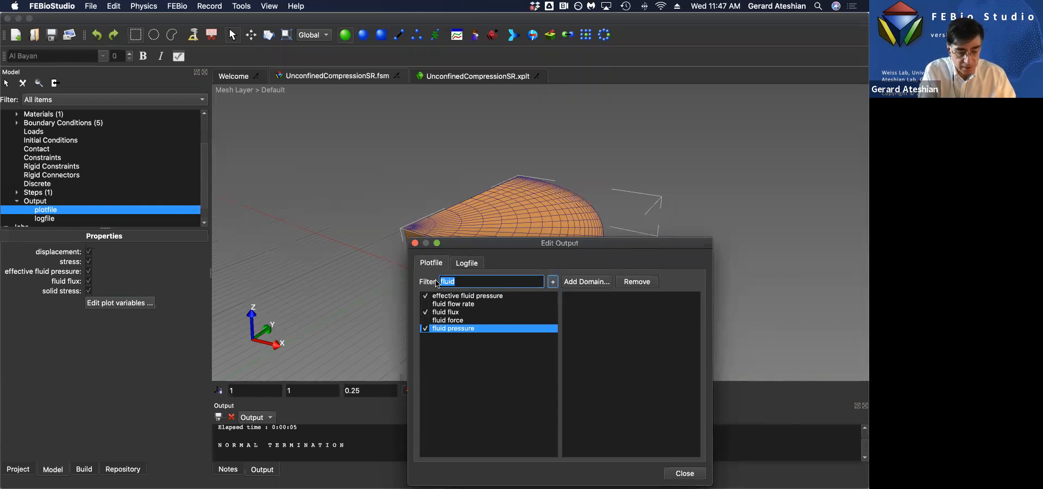
type("poro")
left_click(425, 296)
left_click(684, 473)
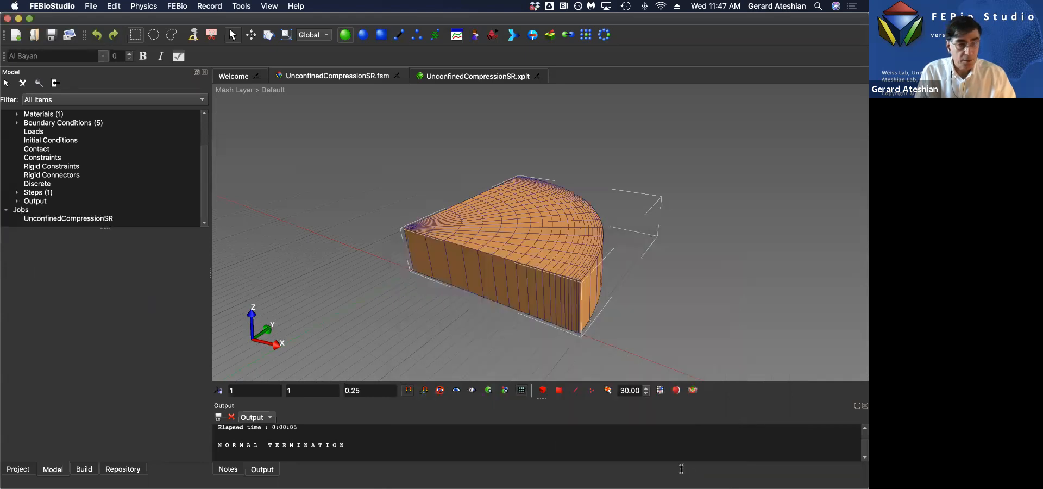
Step: Rerun the UnconfinedCompressionSR job with the FEBio 3.0 configuration, saving the model first, and open the new results
left_click(178, 6)
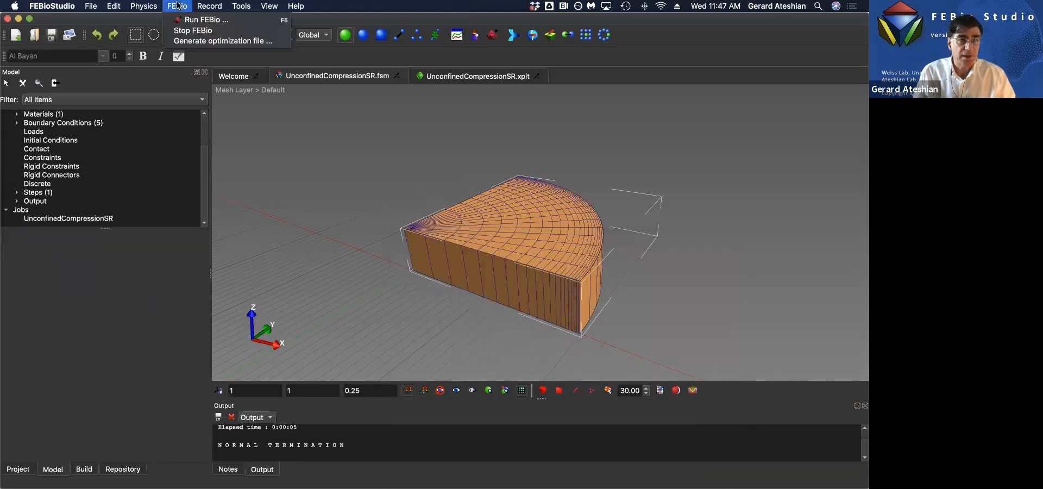
left_click(180, 20)
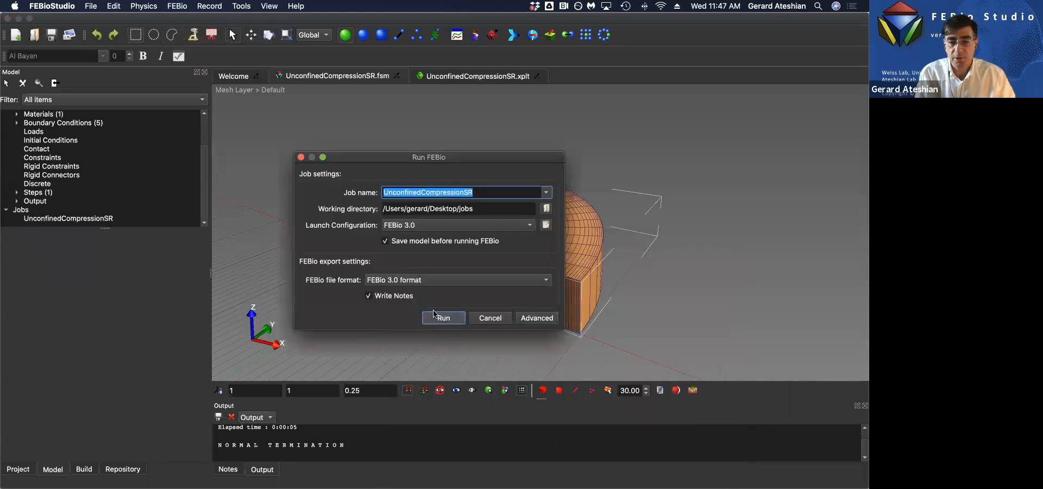
left_click(437, 320)
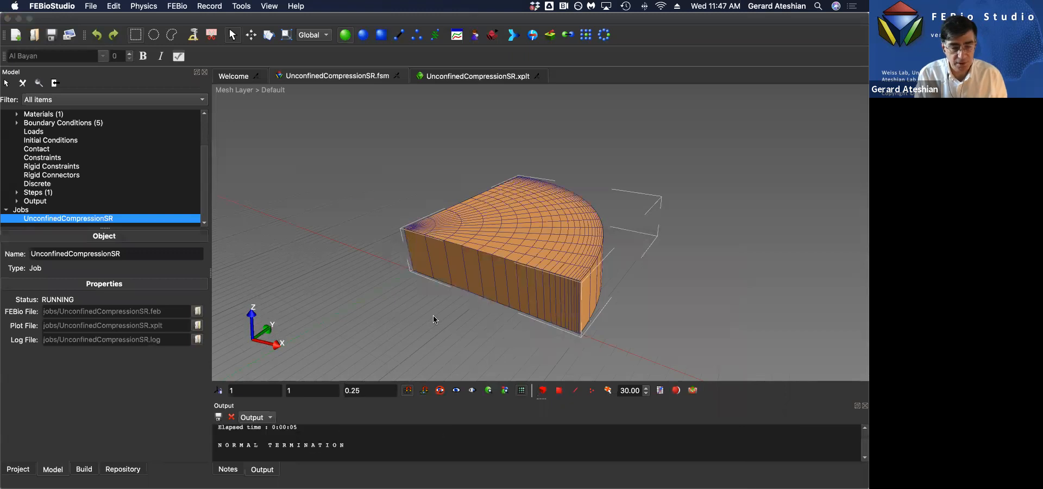
left_click(519, 276)
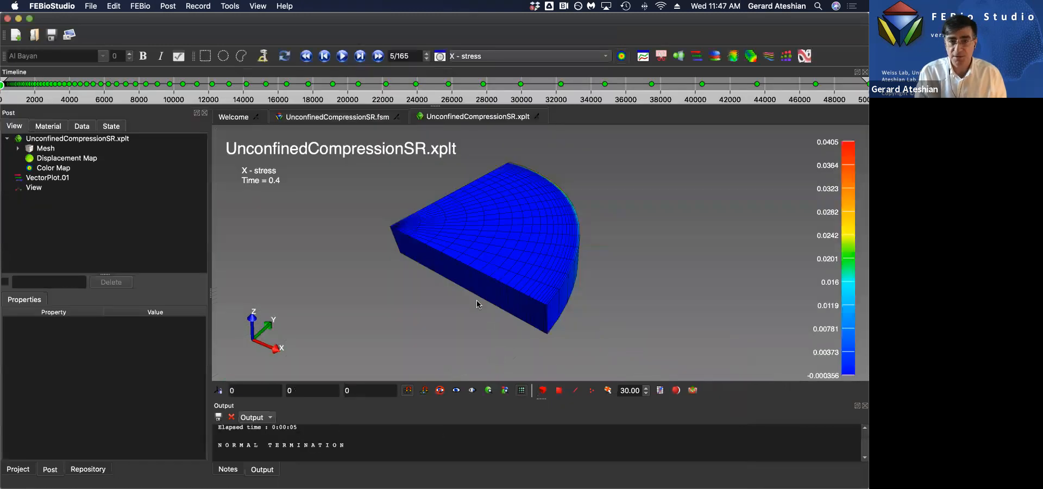
Step: Color the quarter cylinder results by relative volume
left_click_drag(435, 238, 443, 212)
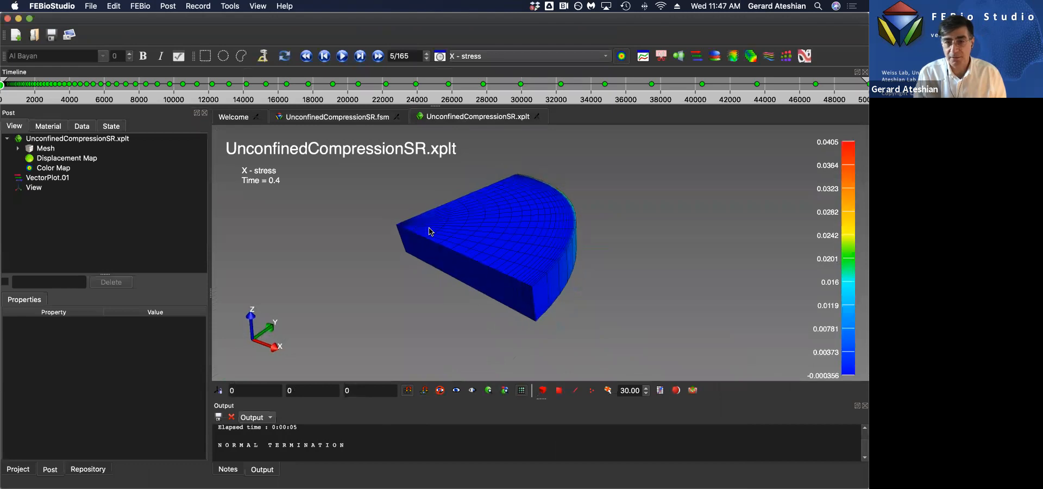
left_click(464, 56)
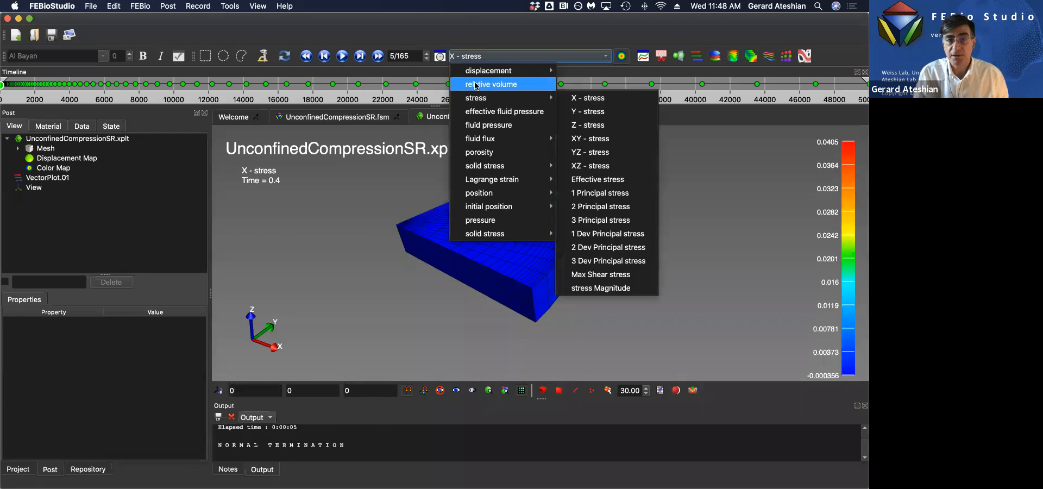
left_click(459, 80)
Step: Examine the relative volume from the first state to time 0.2, and play the states up to time 4.037
left_click(307, 56)
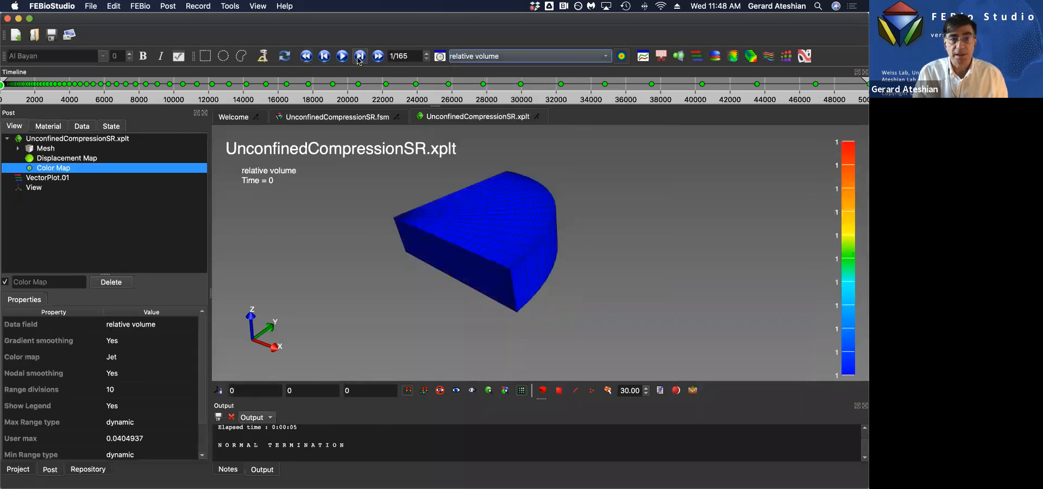
left_click(358, 56)
left_click(359, 56)
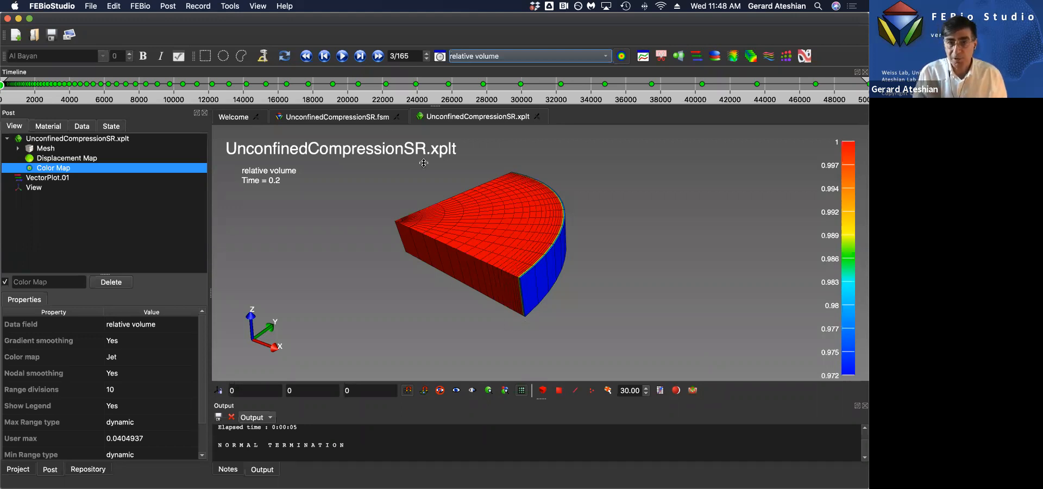
left_click(342, 57)
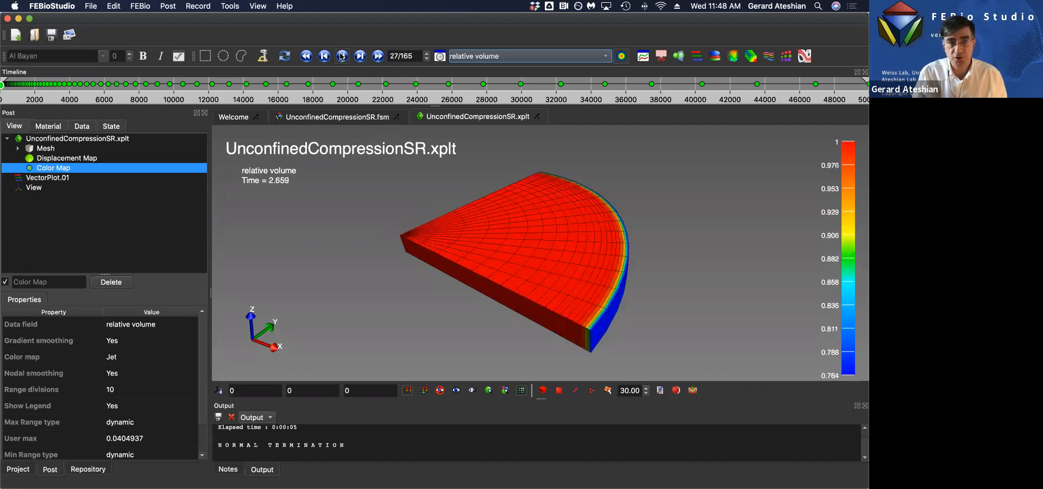
left_click(342, 57)
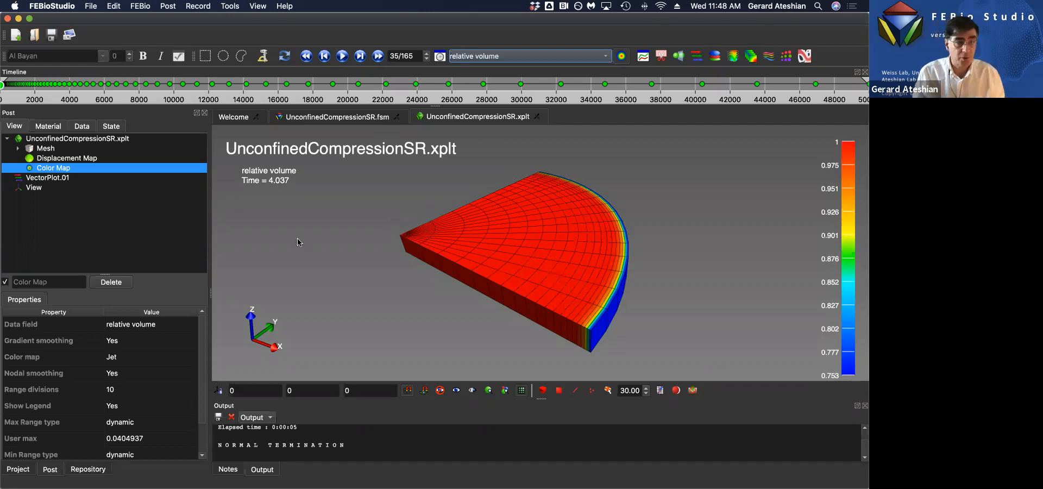
Step: Return to the model and search its plotfile output variables for "perm"
left_click(322, 117)
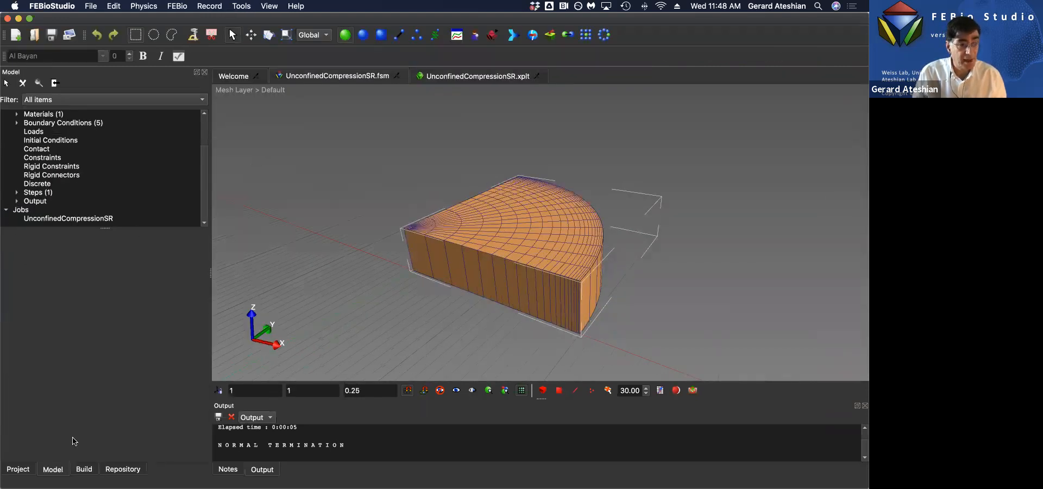
left_click(17, 201)
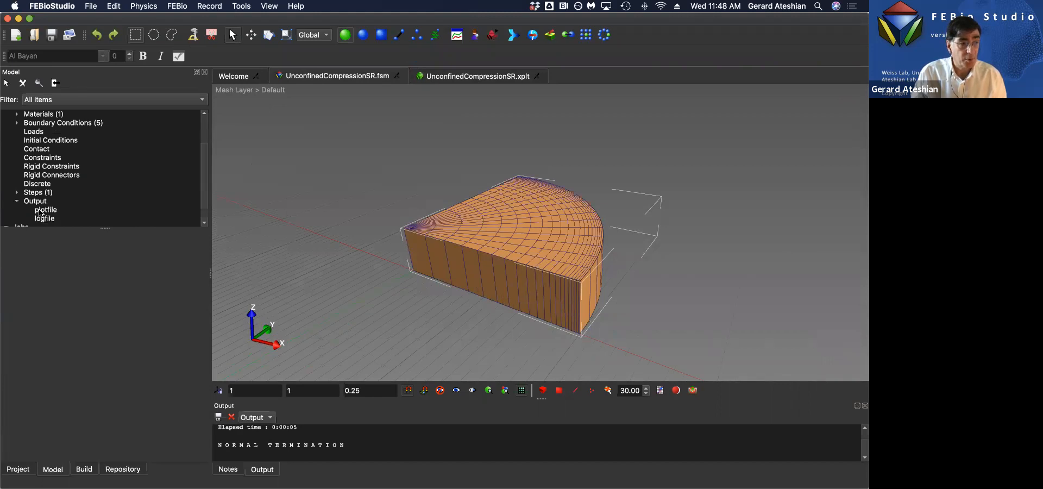
left_click(41, 211)
left_click(120, 331)
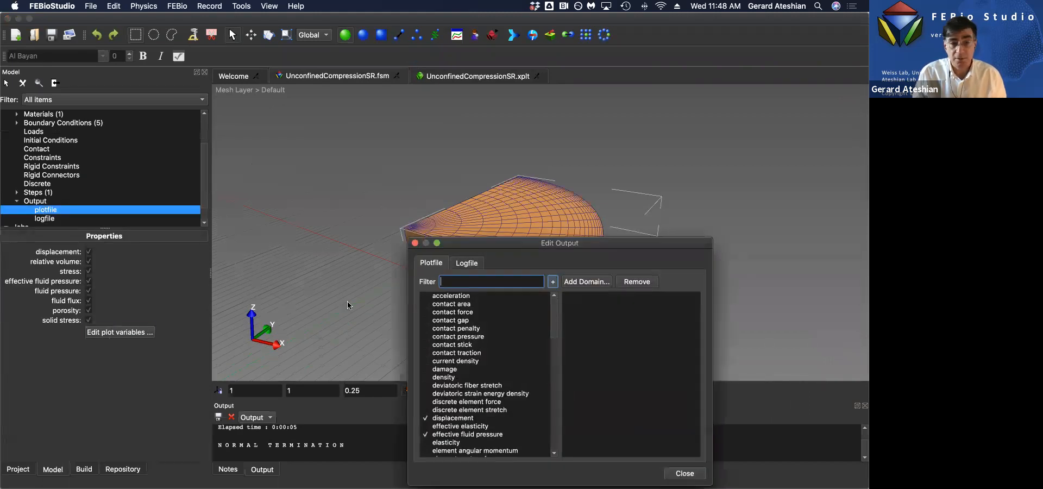
type("per")
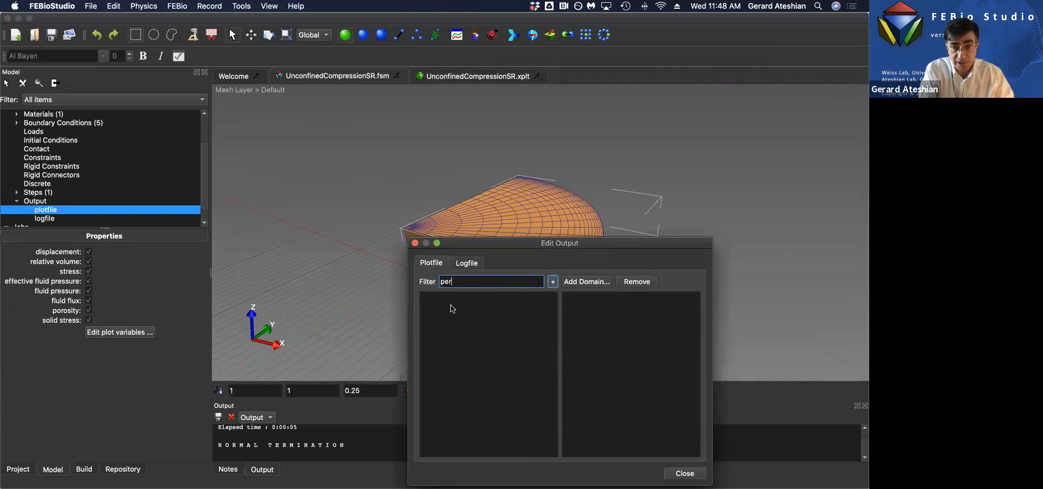
type("m")
left_click(685, 473)
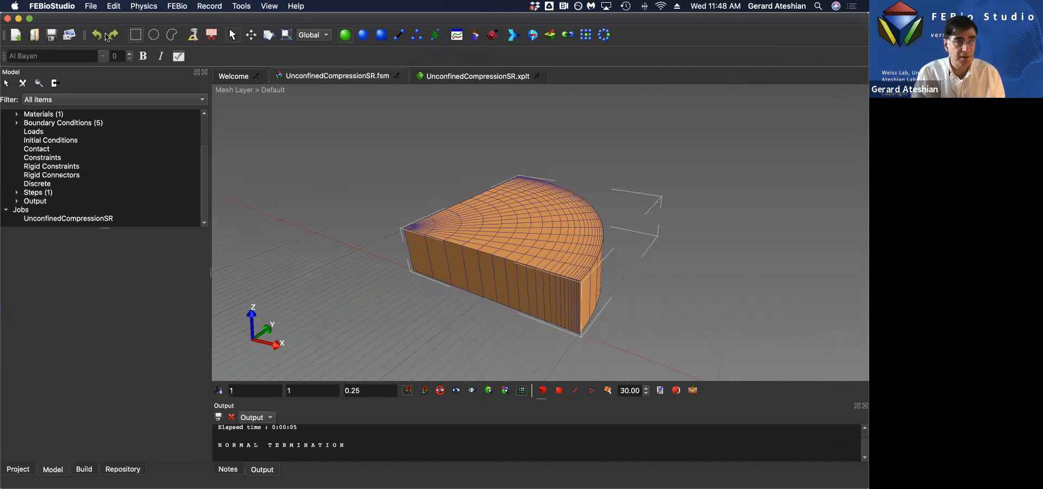
left_click(91, 6)
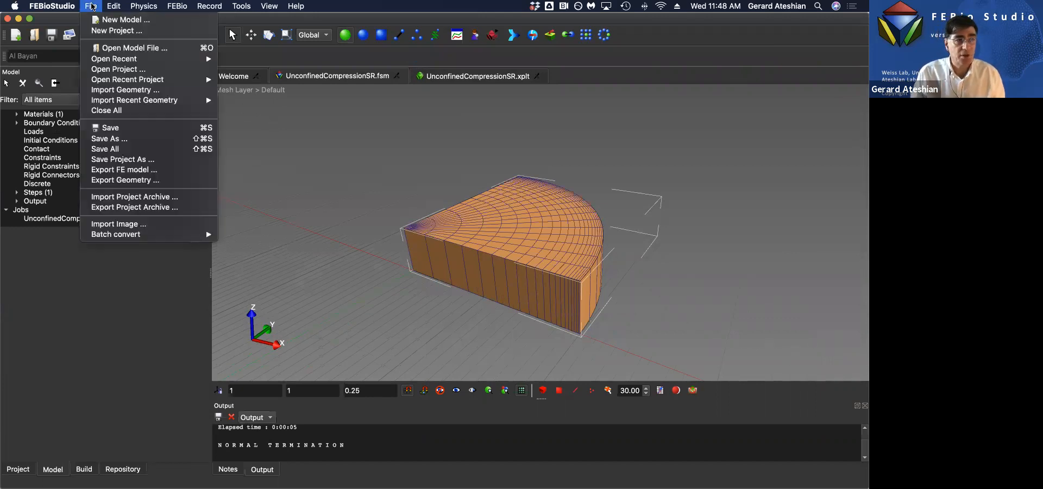
left_click(107, 49)
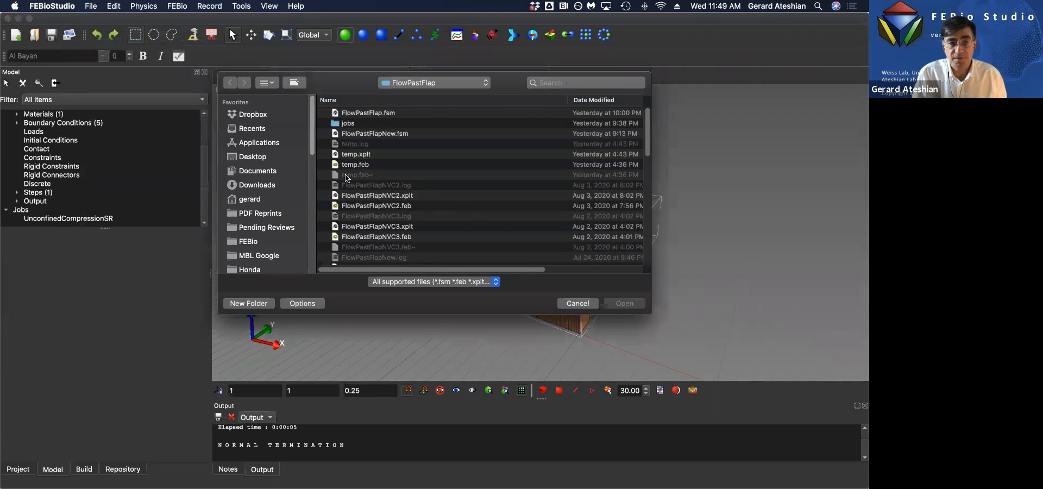
left_click(247, 156)
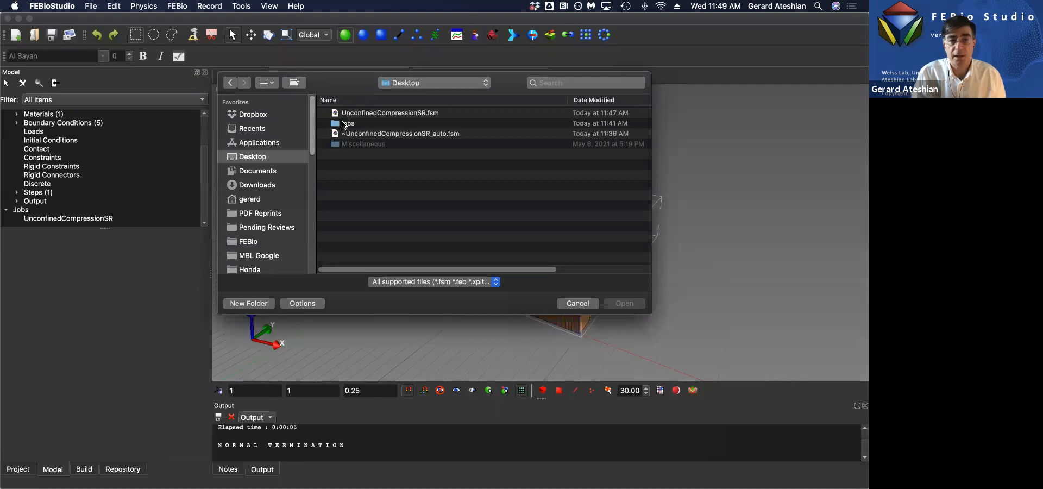
double_click(344, 123)
left_click(428, 282)
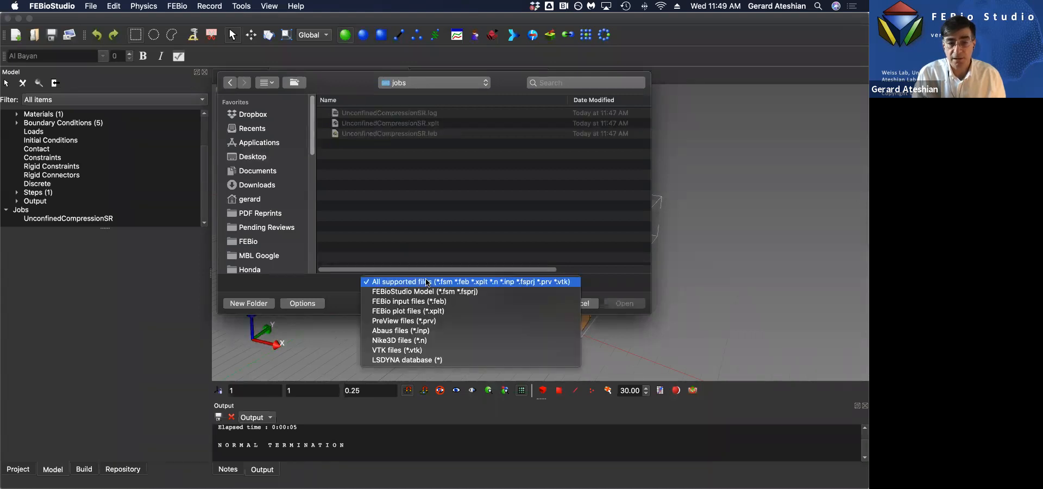
left_click(428, 282)
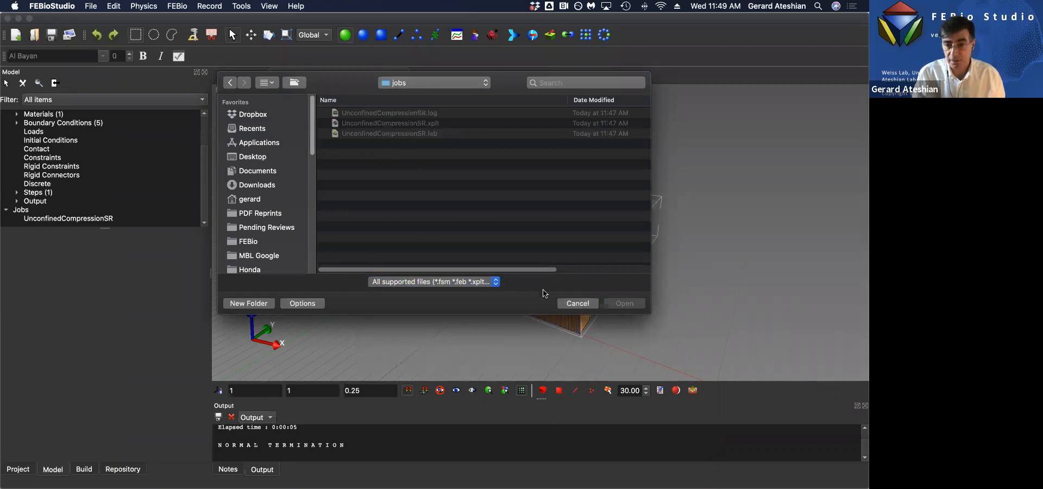
left_click(578, 303)
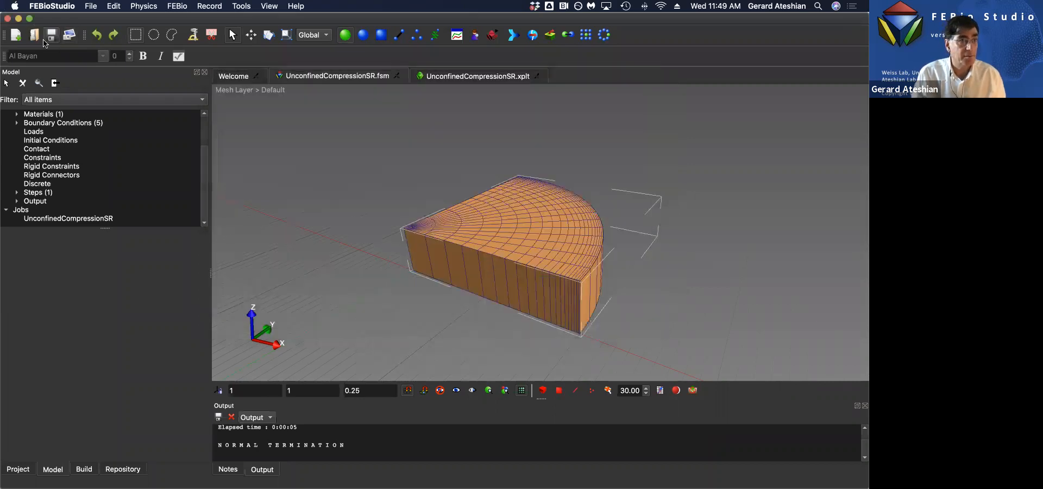
Step: Open UnconfinedCompressionSR.feb from the Desktop's jobs folder for editing as text
left_click(37, 39)
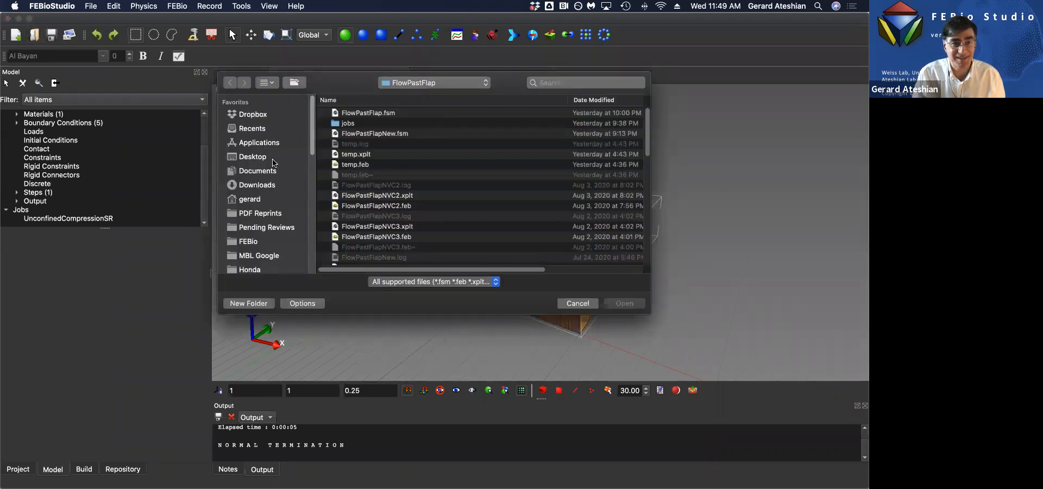
left_click(261, 157)
left_click(345, 124)
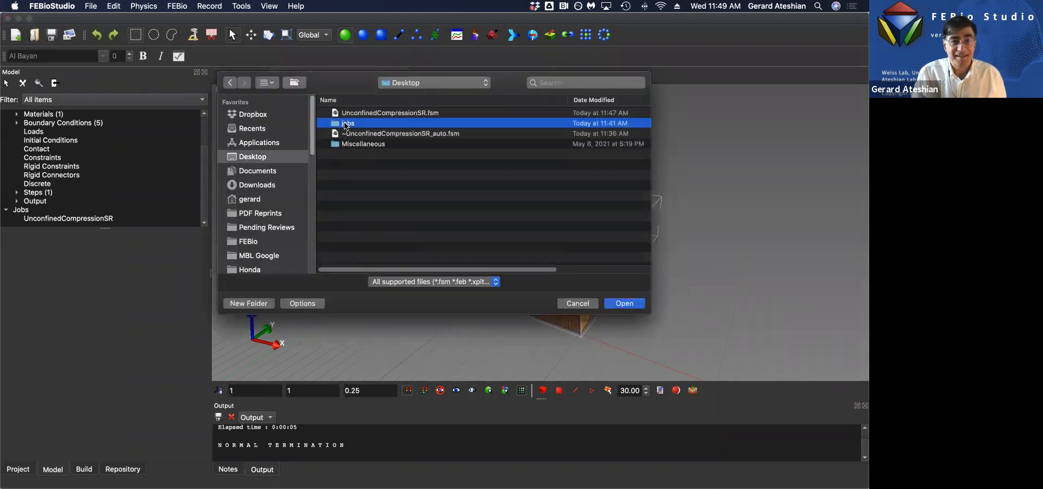
double_click(346, 125)
left_click(451, 281)
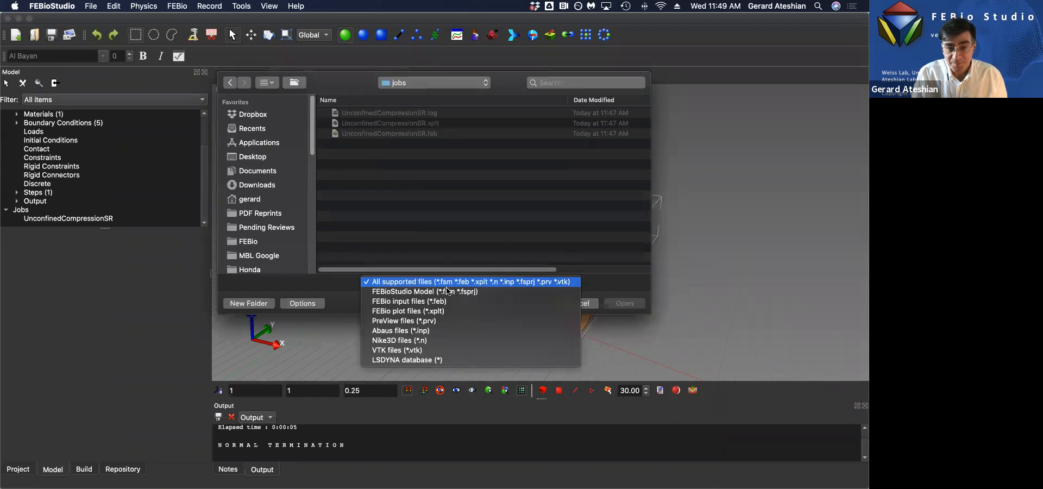
left_click(448, 291)
left_click(449, 281)
left_click(449, 282)
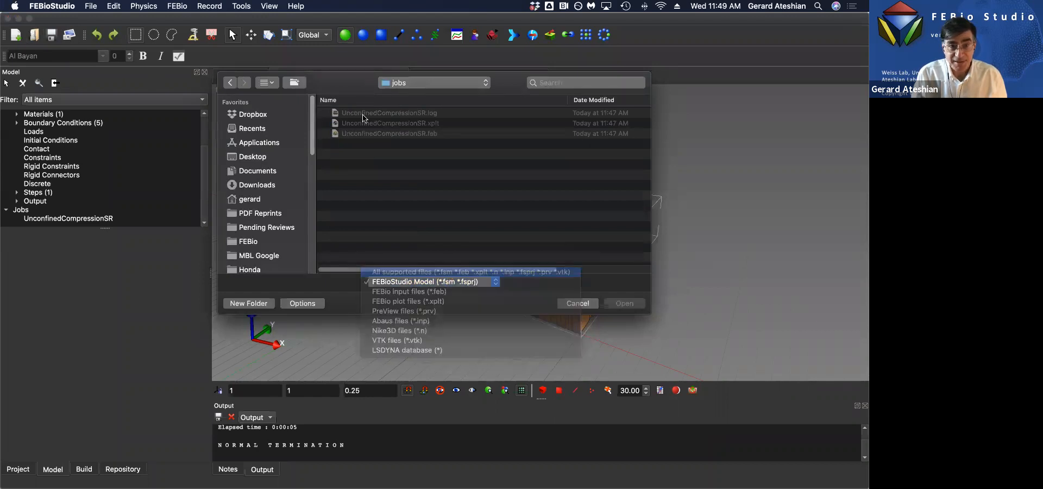
left_click(337, 135)
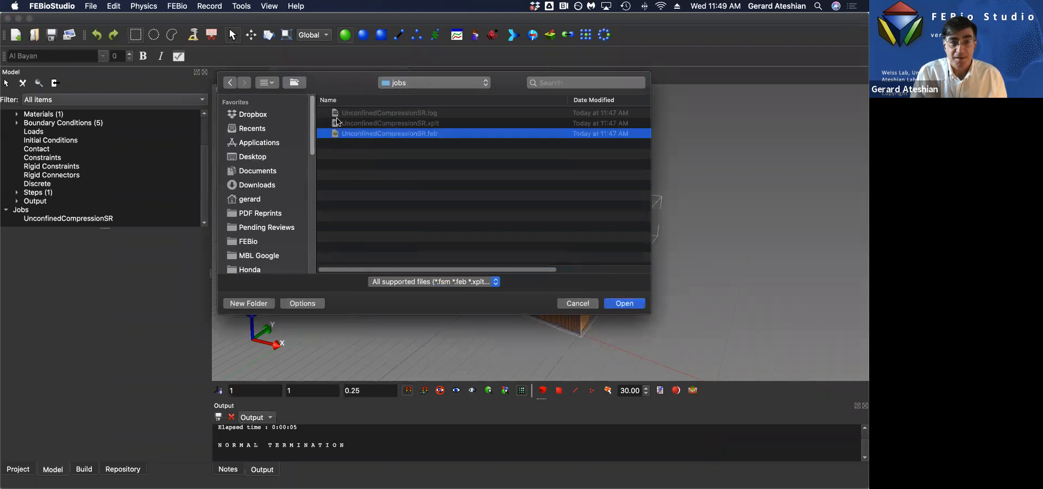
left_click(624, 304)
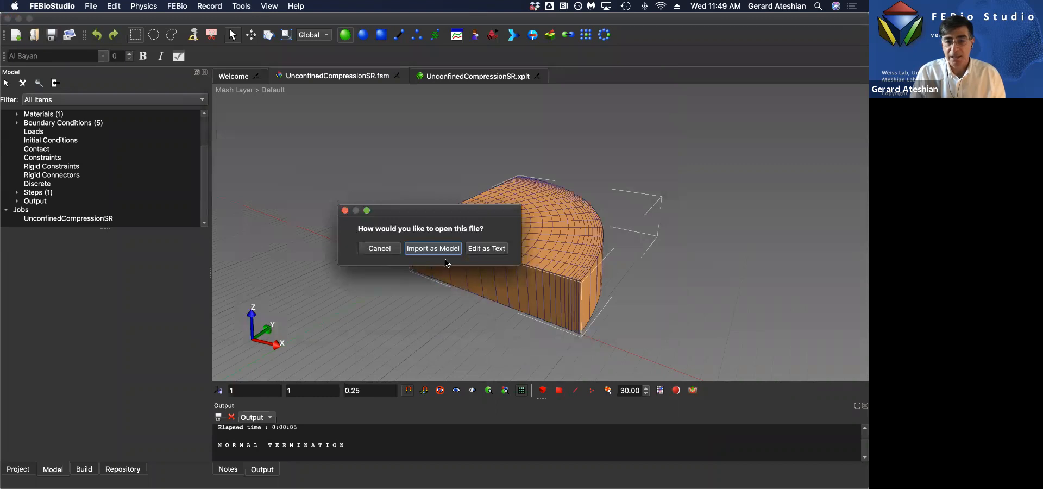
left_click(485, 250)
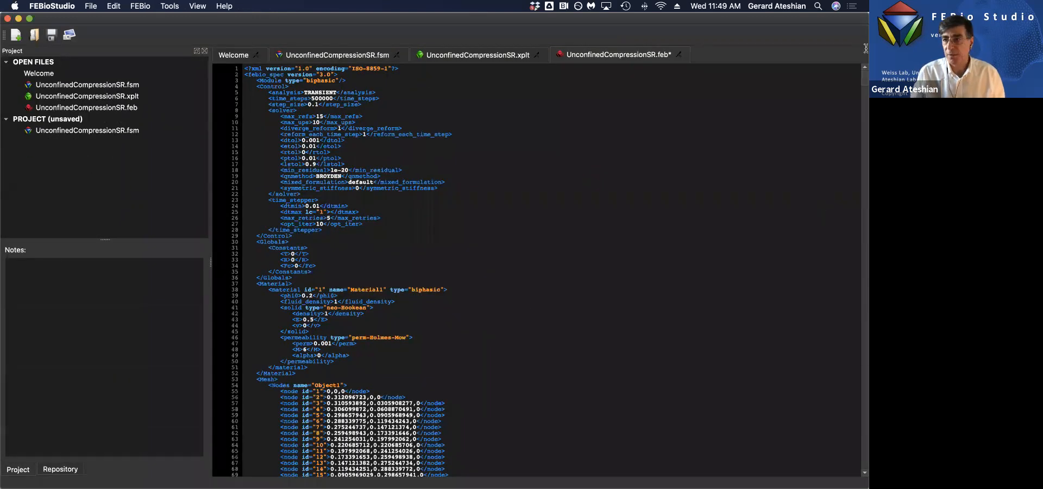
Step: Add a "permeability" variable line after "solid stress" in the plotfile output section of the .feb file, and save the file
scroll(863, 347, "down", 20)
scroll(864, 147, "down", 20)
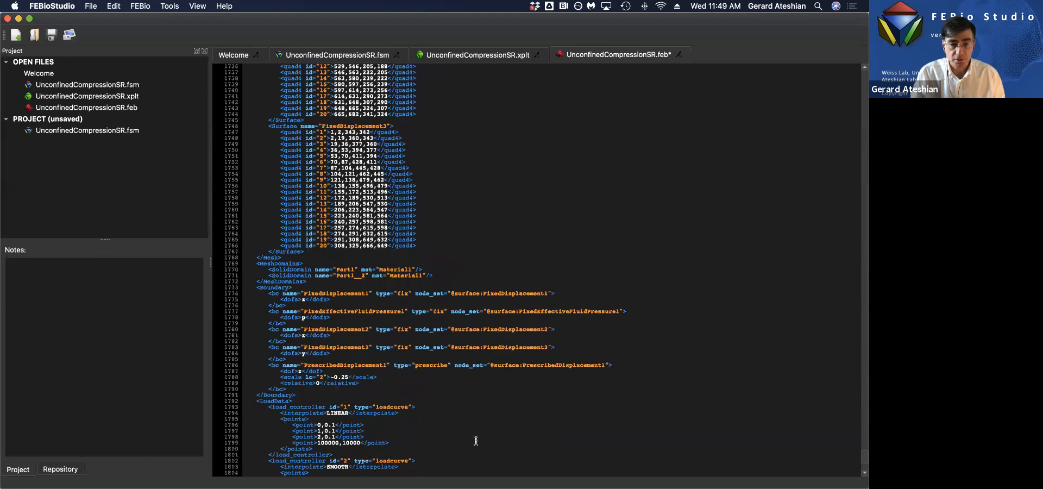
scroll(476, 441, "down", 5)
left_click(385, 442)
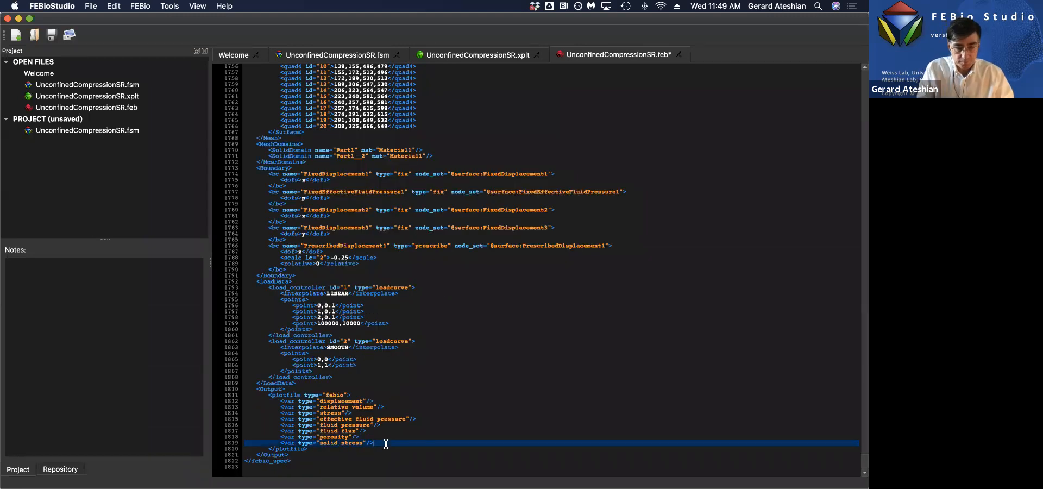
triple_click(386, 443)
key("super+c")
key("Down")
key("Up")
key("super+v")
key("Left")
key("Left")
key("Left")
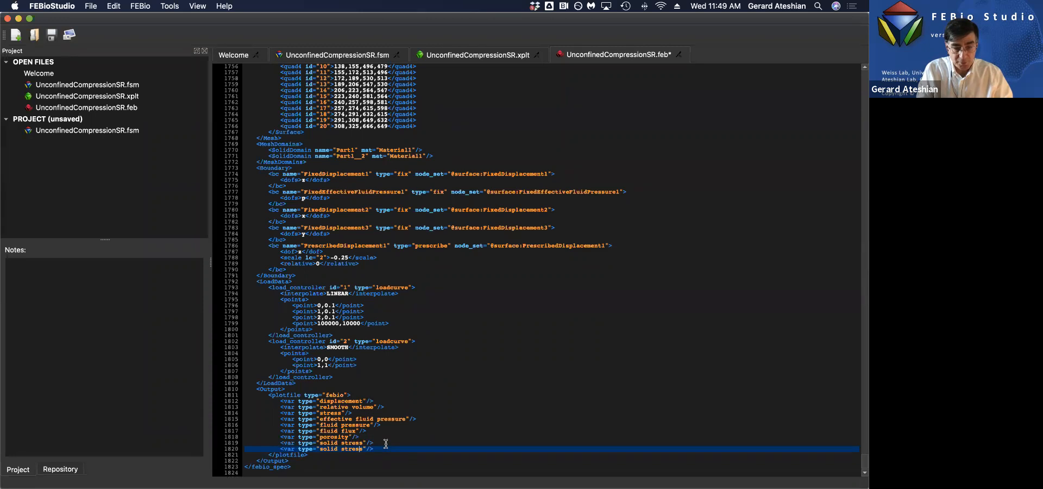
key("alt+shift+Left")
key("alt+shift+Left")
type("permeabi")
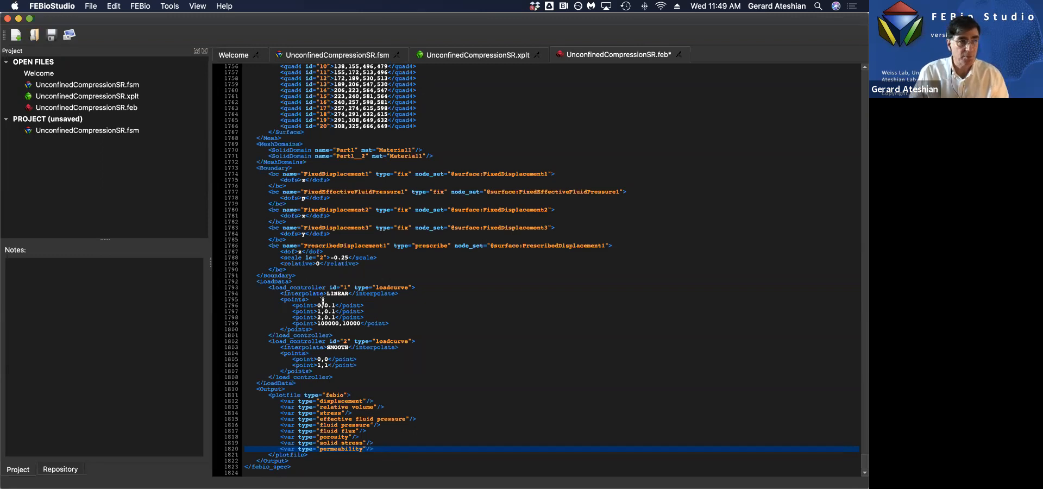
left_click(52, 35)
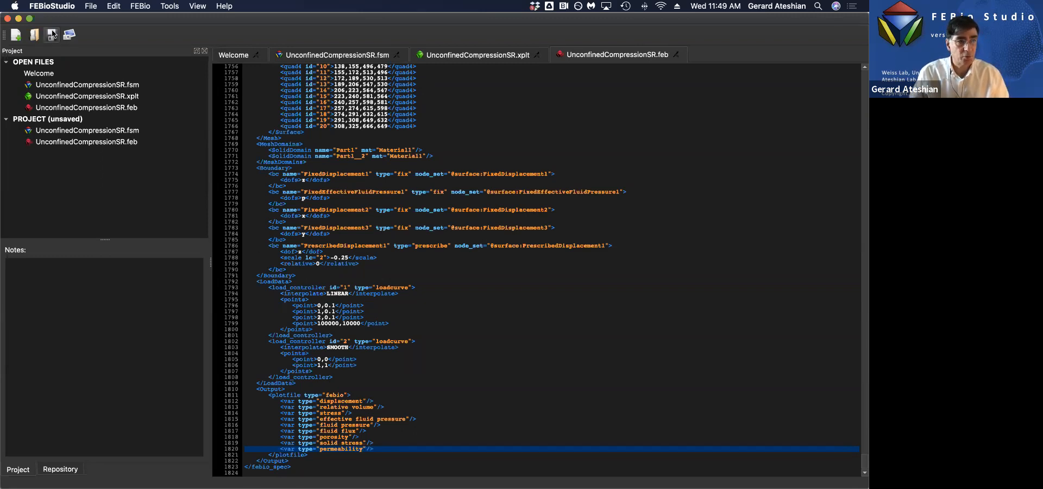
Step: Run UnconfinedCompressionSR.feb with the FEBio 3.0 configuration, saving the model first, and open the new results
left_click(140, 6)
left_click(163, 18)
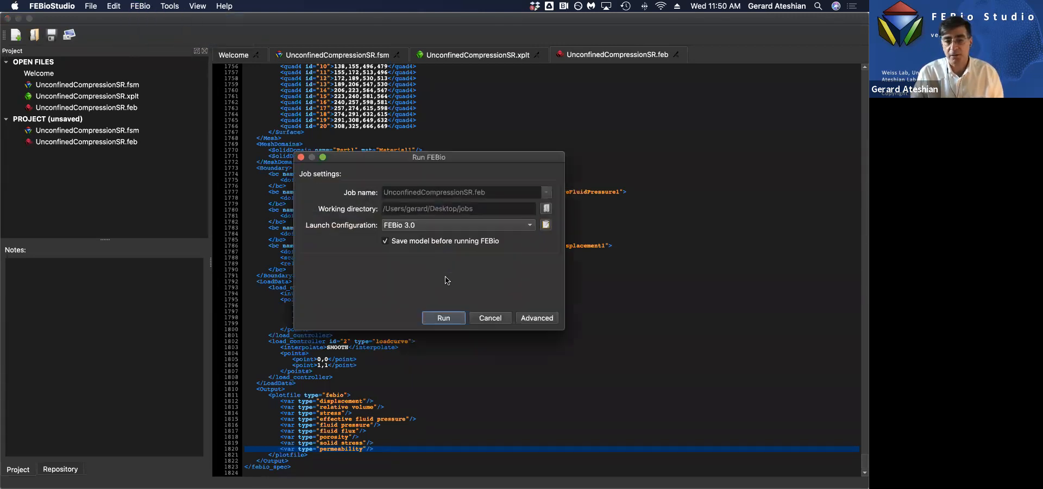
left_click(443, 318)
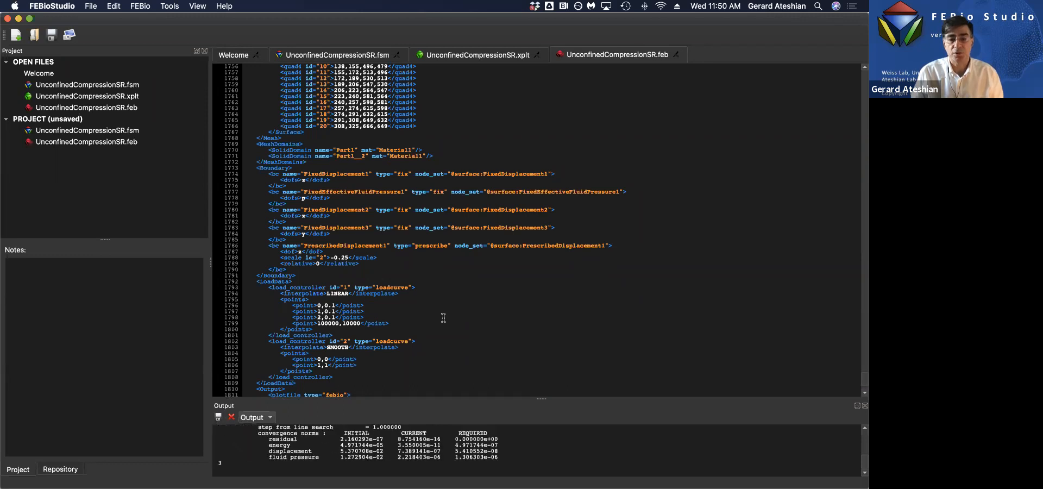
left_click(508, 280)
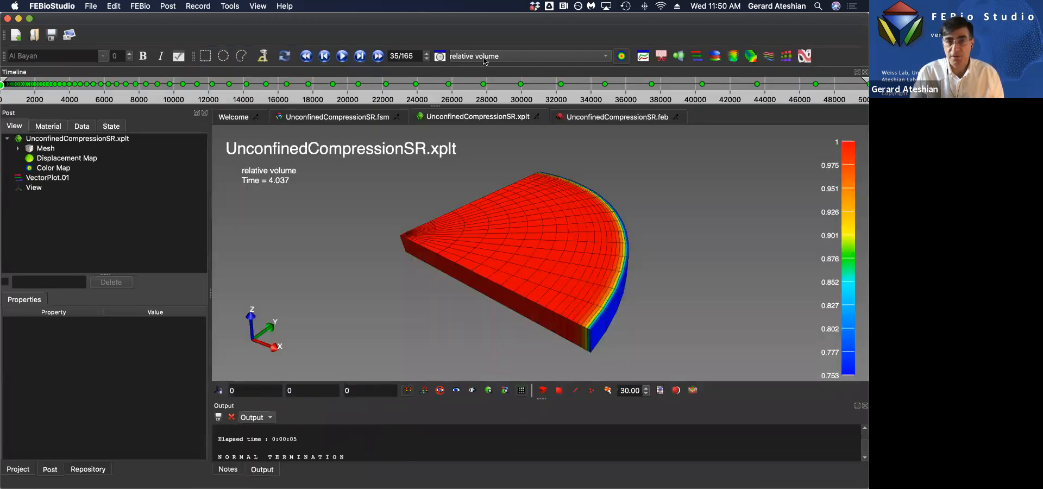
Step: Color the quarter cylinder results by 1 Principal permeability
left_click(486, 57)
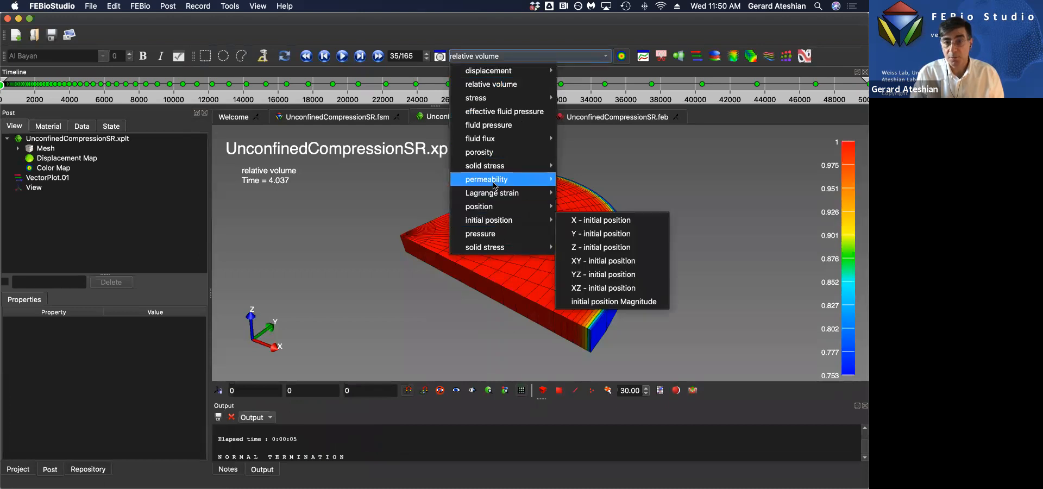
mouse_move(496, 184)
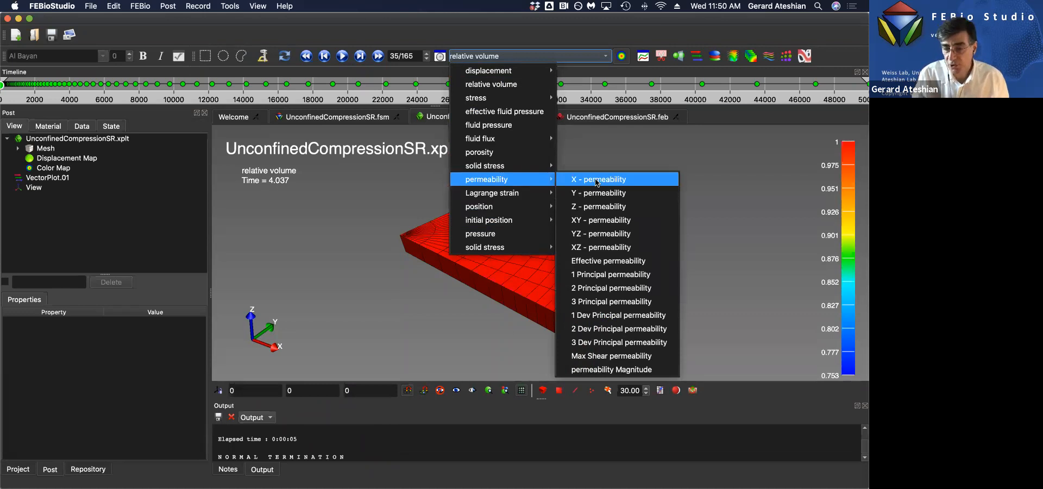
left_click(596, 277)
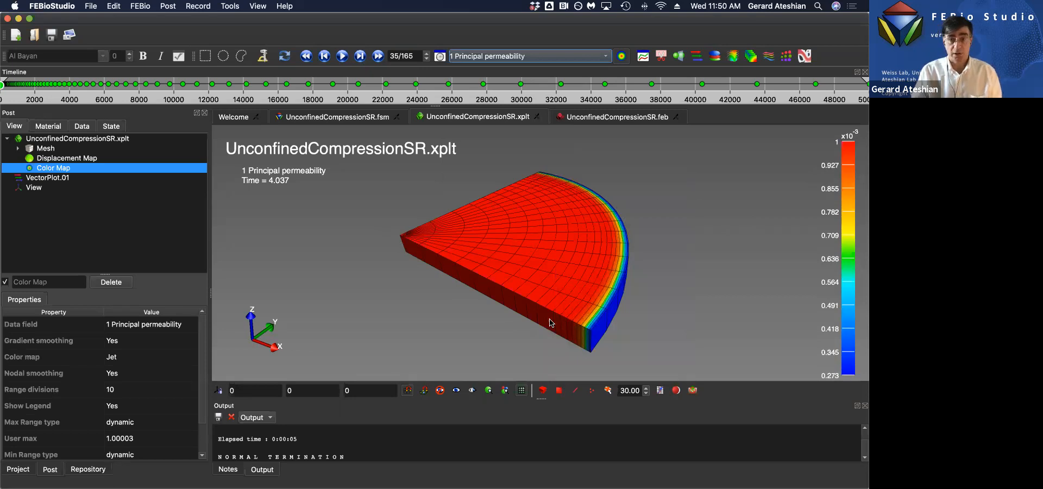
Step: Select the element at the cylinder's outer edge and the one at its axis, and graph their 1 Principal permeability over time
left_click(591, 339)
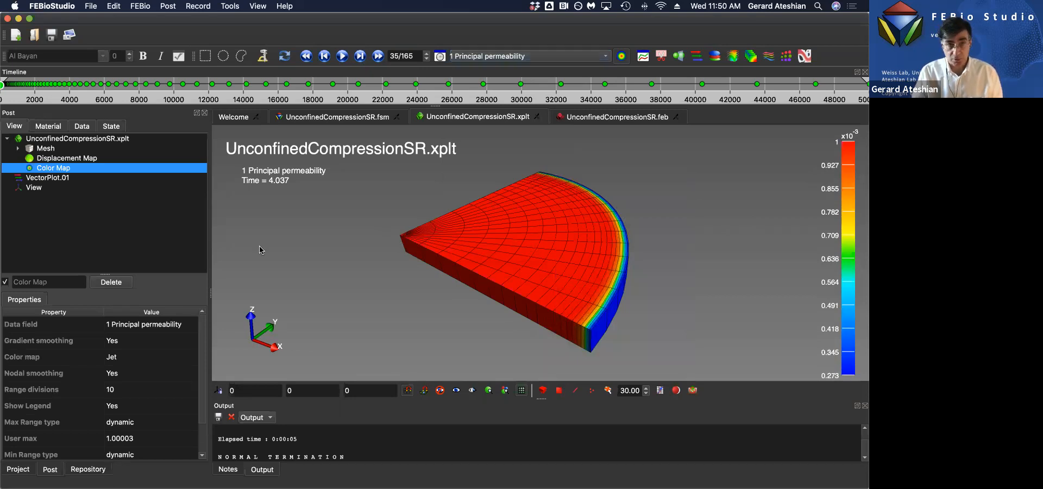
left_click(542, 390)
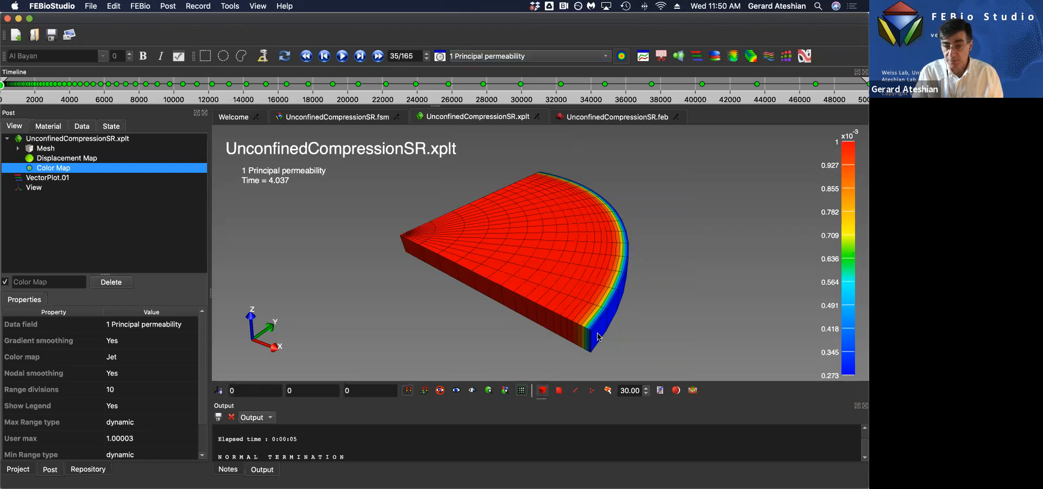
left_click(600, 335)
left_click(409, 250, "shift")
left_click(168, 6)
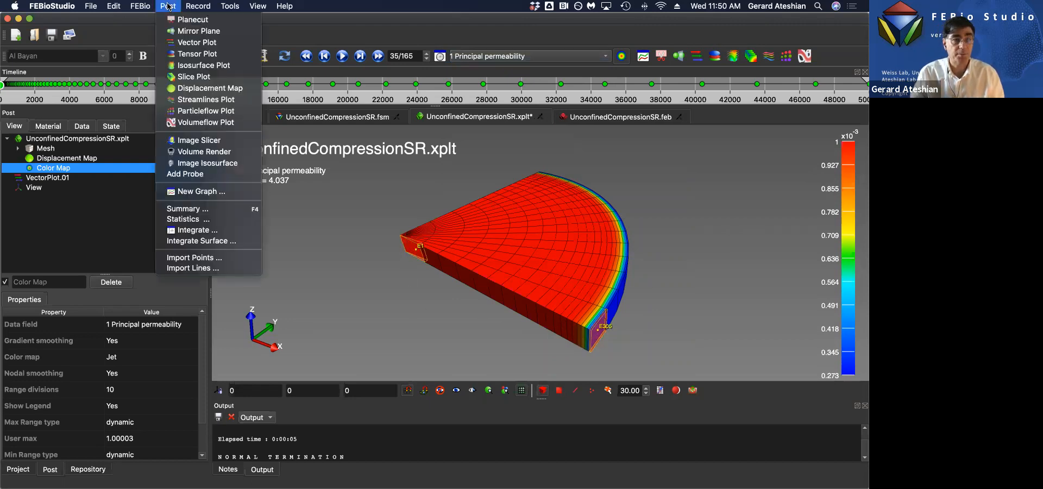
left_click(196, 191)
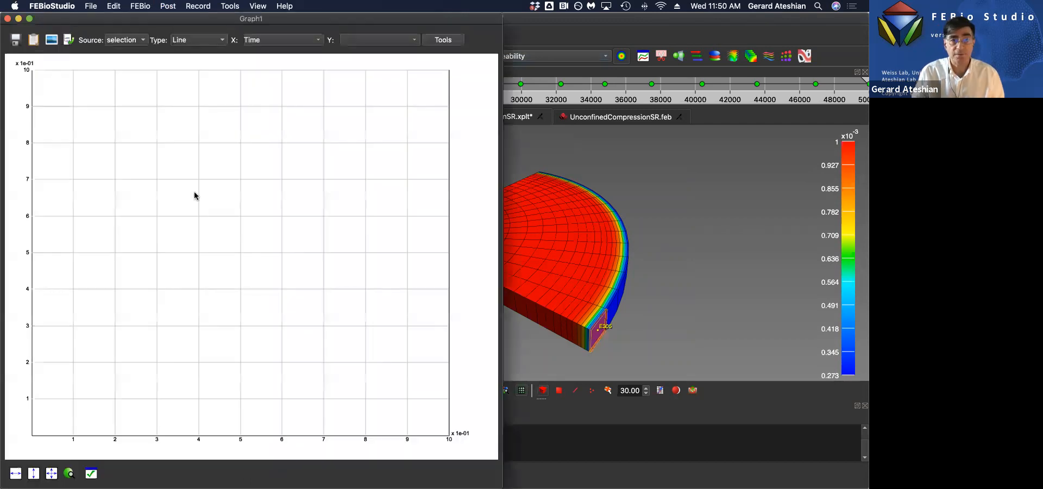
left_click(382, 41)
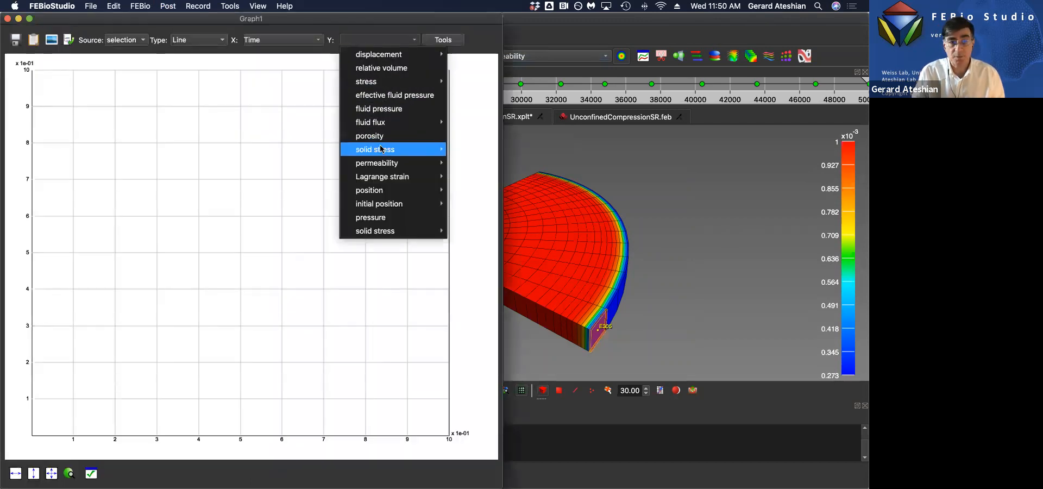
mouse_move(389, 163)
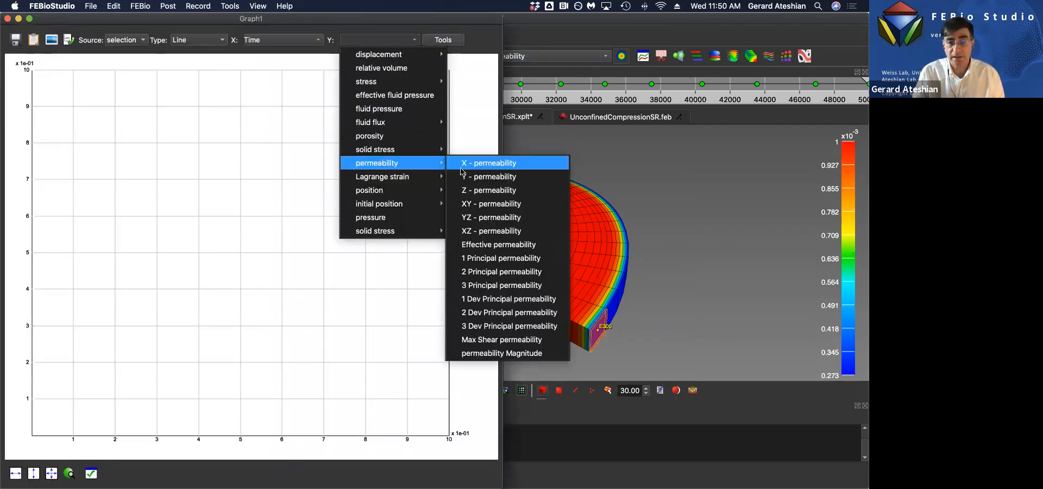
left_click(478, 258)
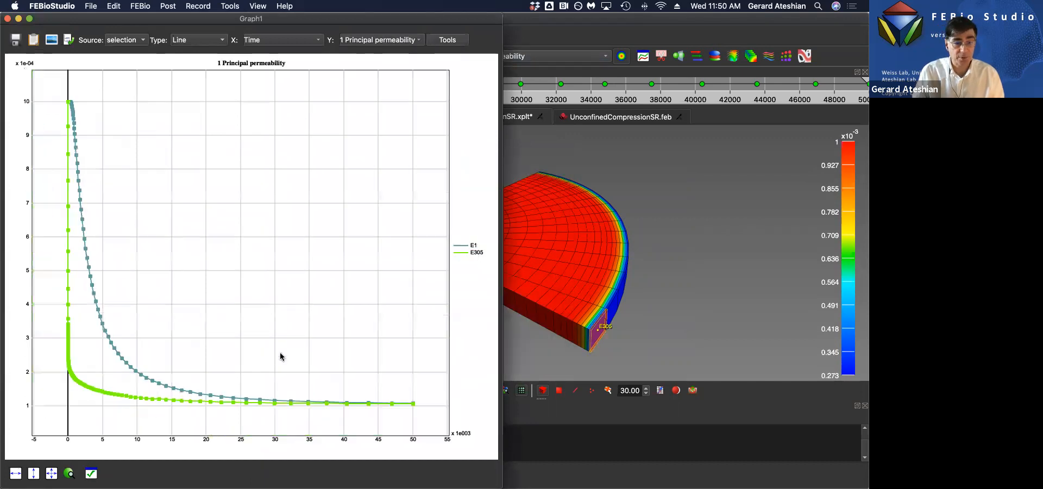
Step: Read the permeability values at the start and end of the graphed curves
scroll(280, 353, "down", 10)
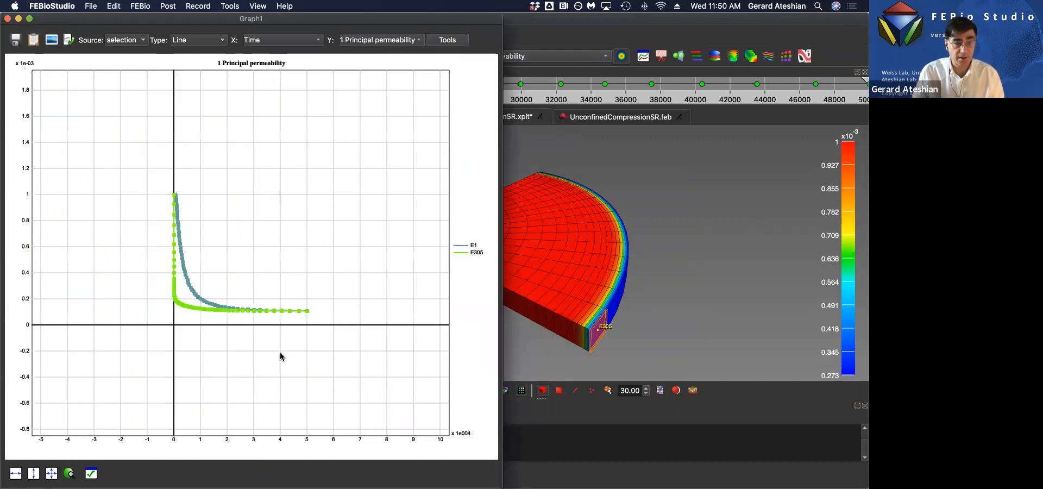
left_click(174, 197)
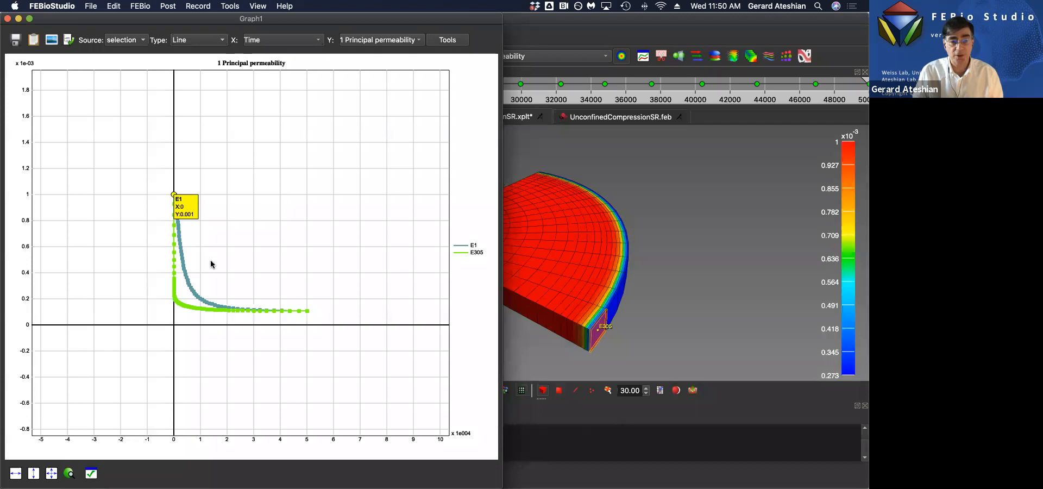
left_click(307, 313)
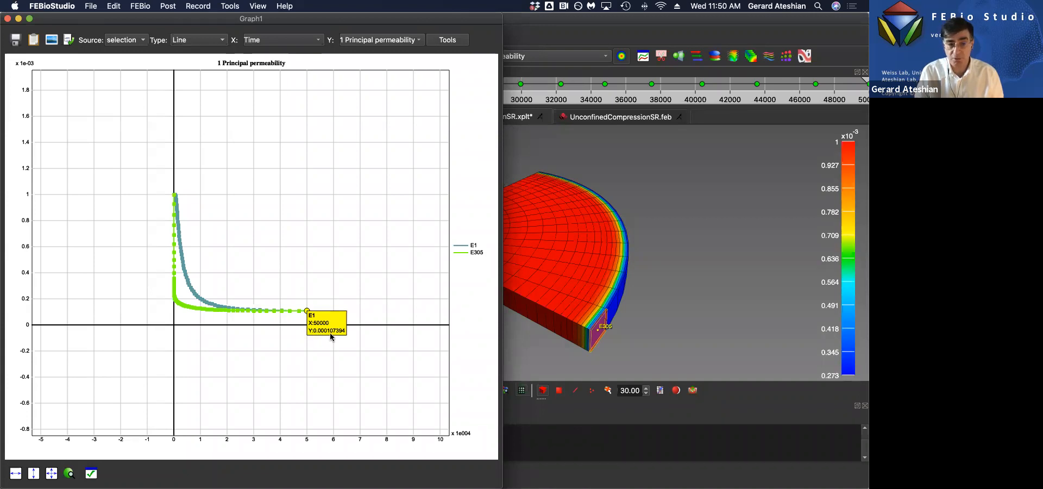
left_click(340, 270)
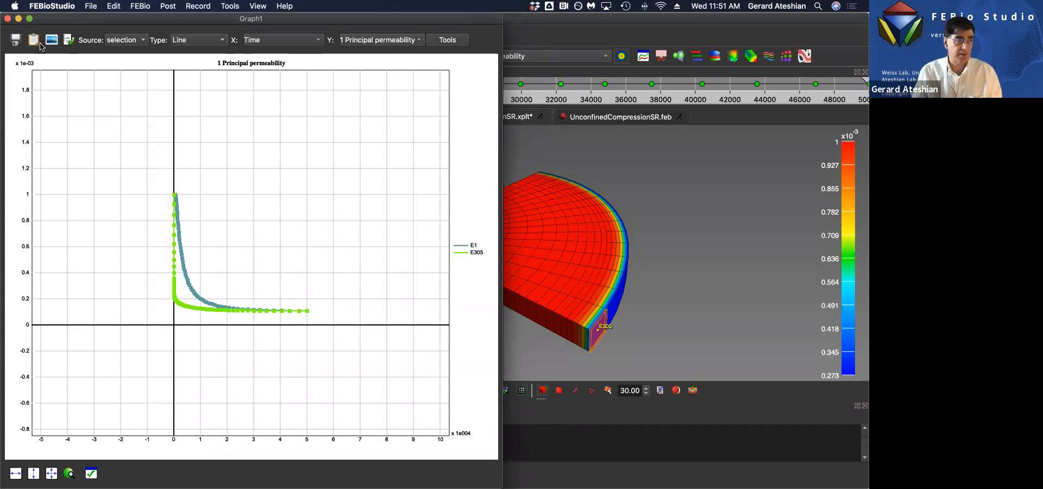
Step: Graph the porosity of the two selected elements over time, examine the curves and close the graph window
left_click(380, 40)
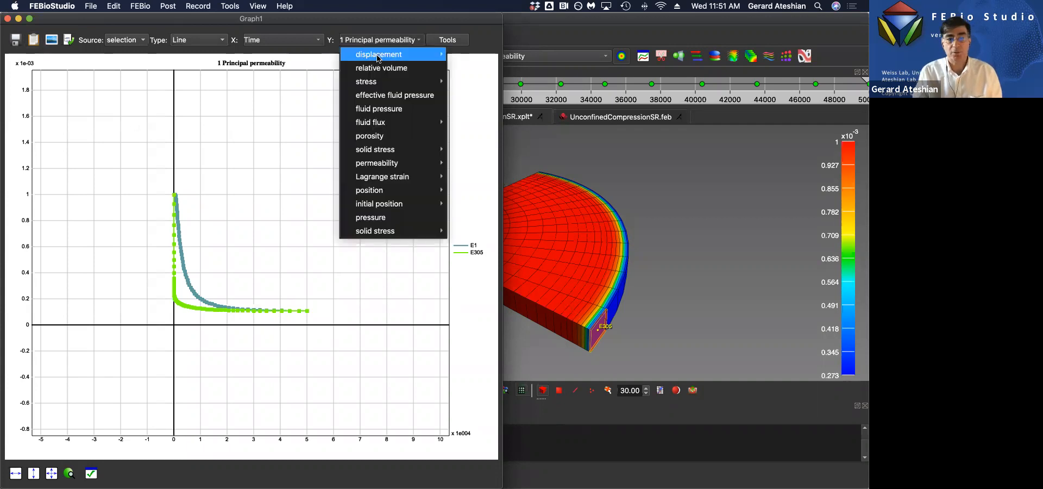
mouse_move(384, 192)
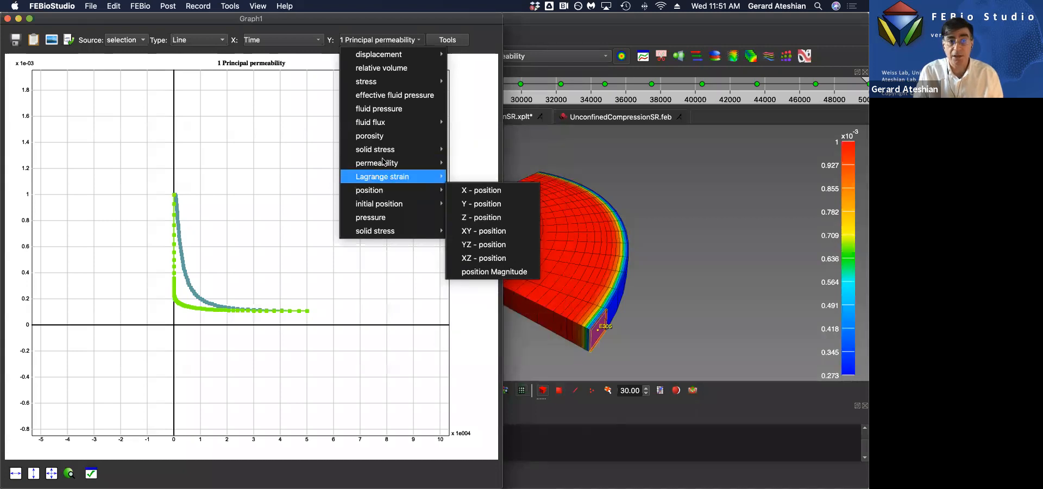
left_click(387, 135)
scroll(323, 263, "down", 2)
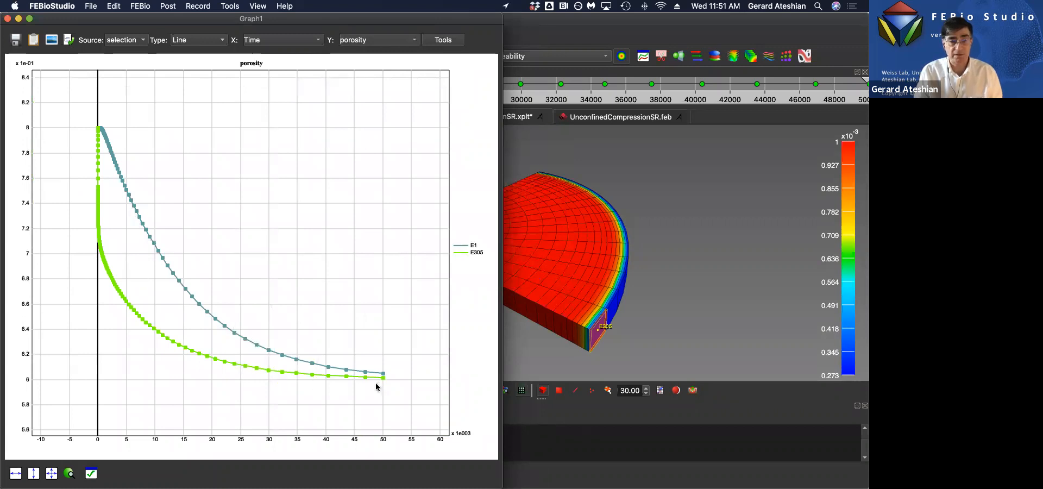
left_click(7, 19)
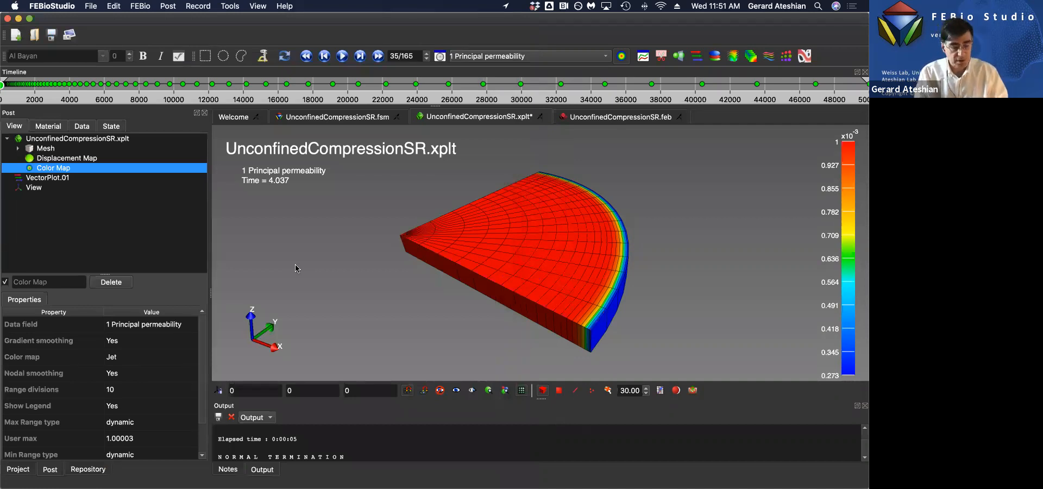
key("super+Tab")
left_click(500, 247)
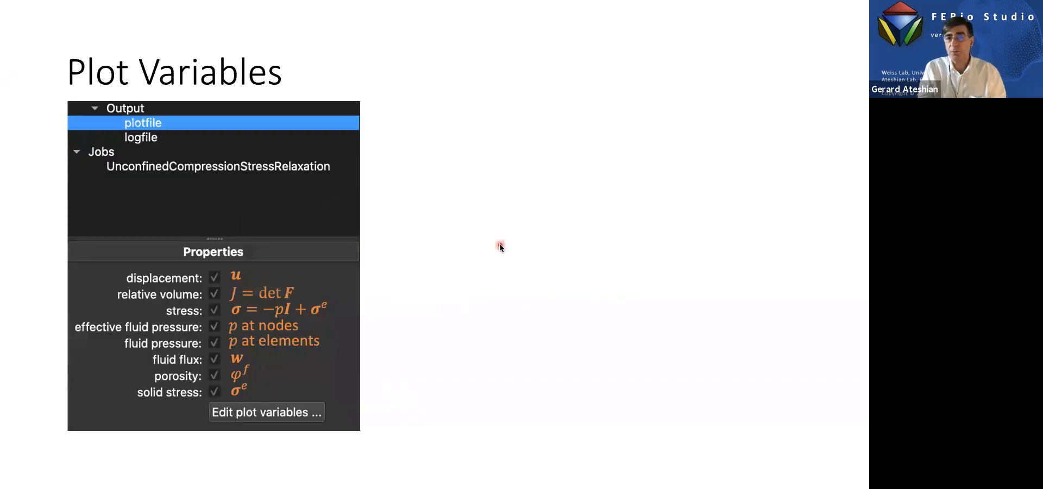
left_click(500, 247)
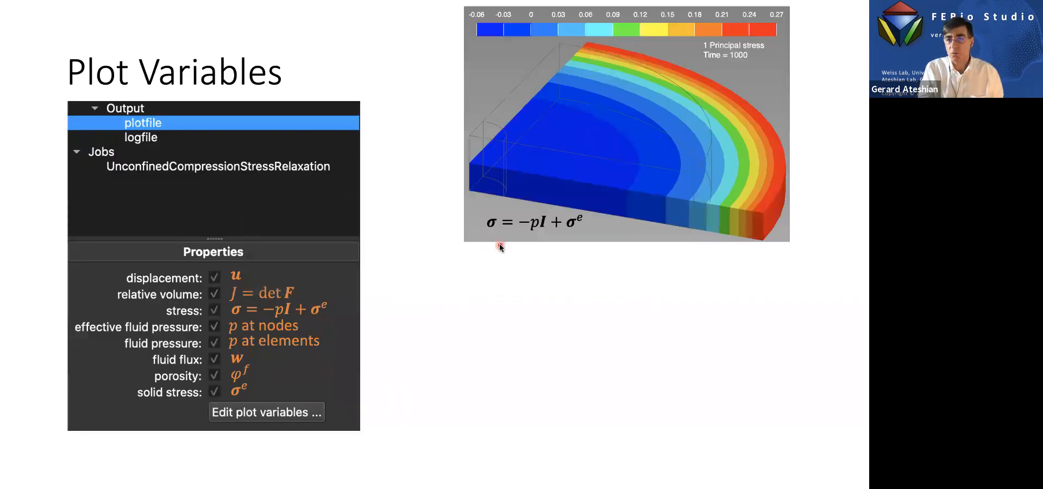